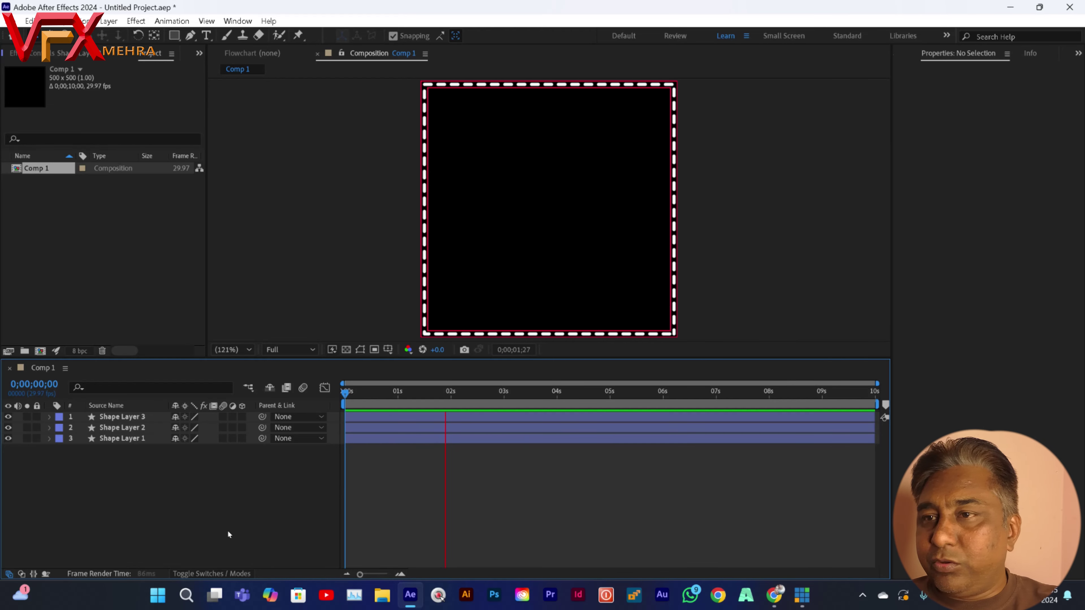
# Stop the preview, find the Gradient Ramp effect and apply it to Shape Layer 3 and Shape Layer 1.
pyautogui.press('space')
pyautogui.press('Home')
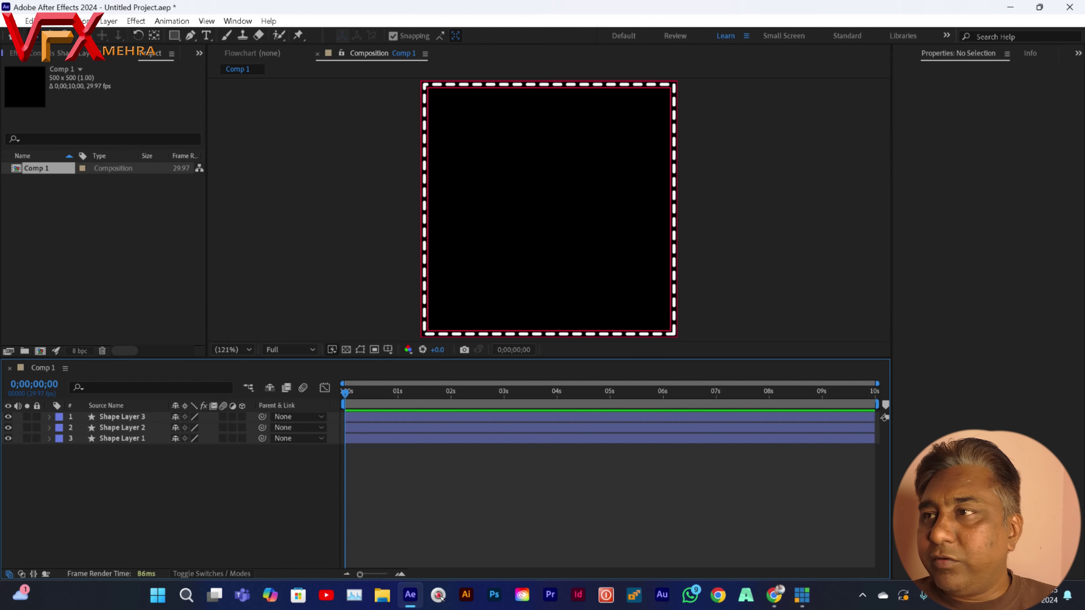
pyautogui.click(1078, 53)
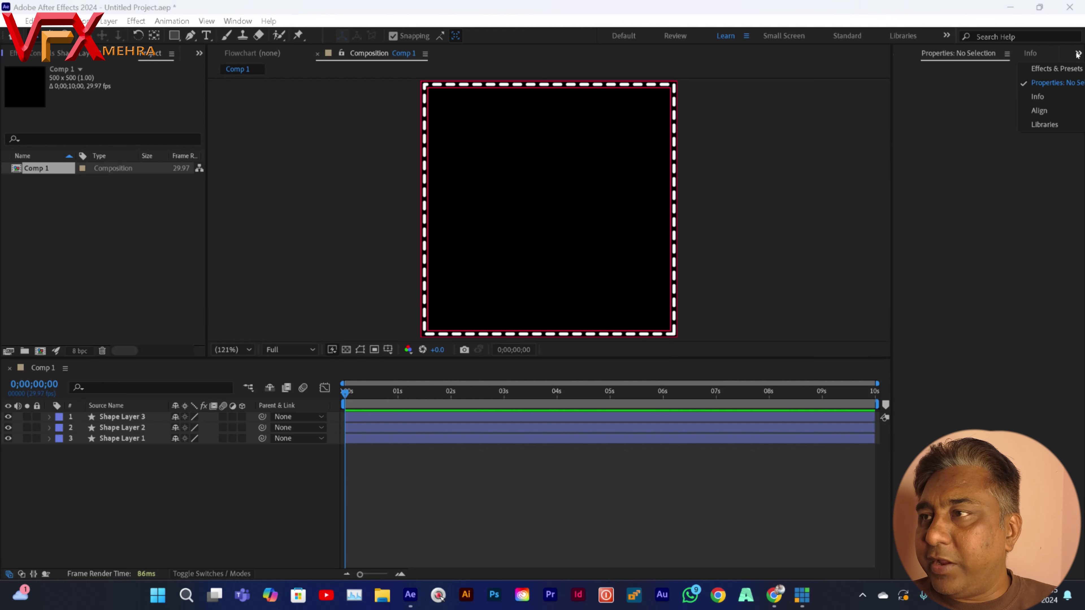
pyautogui.click(1063, 70)
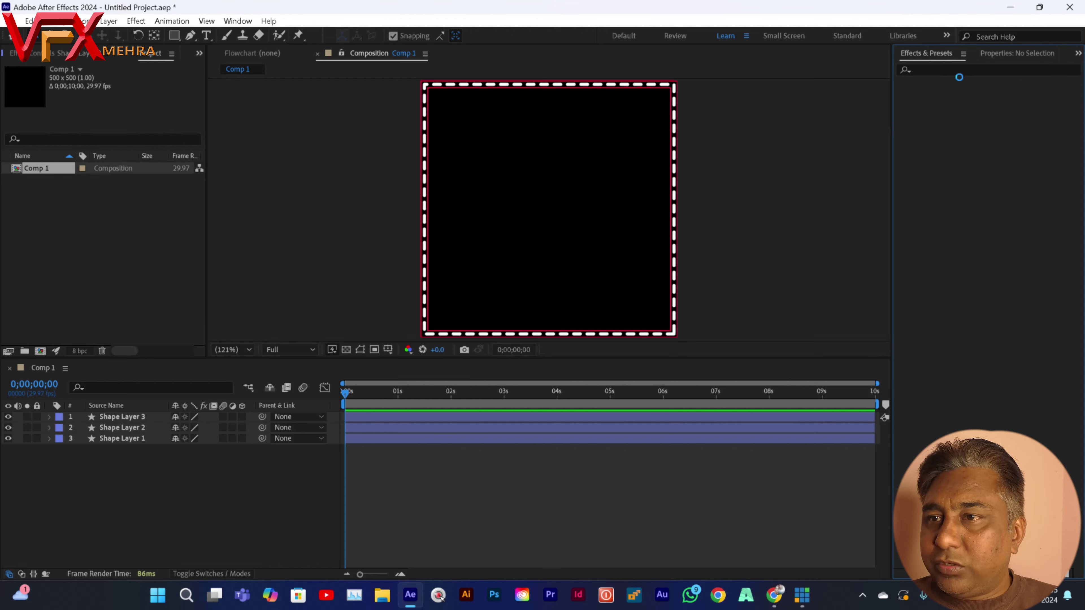
pyautogui.click(942, 67)
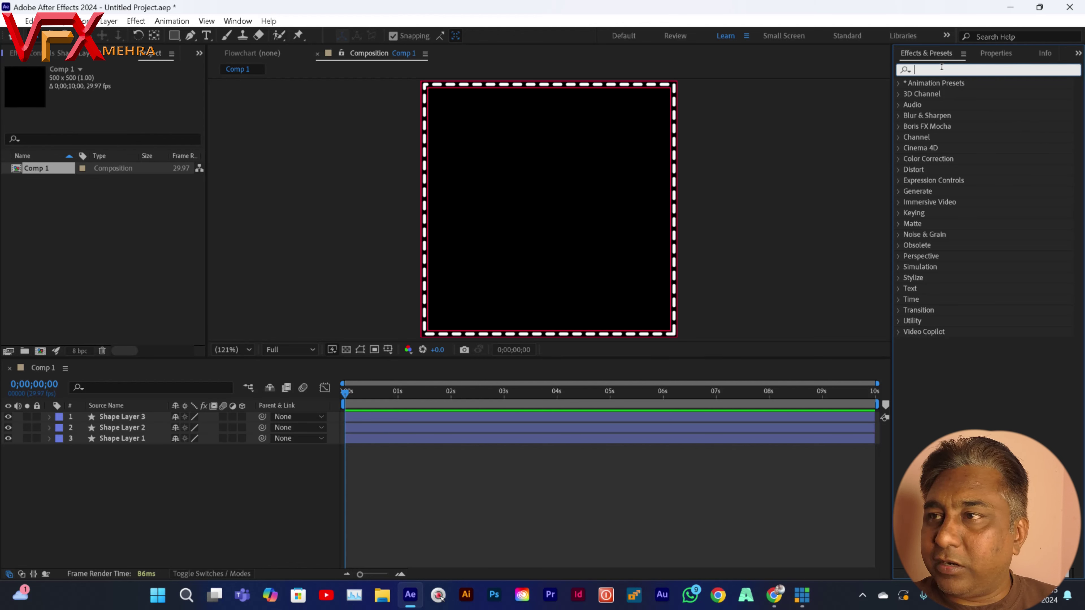
pyautogui.write('r')
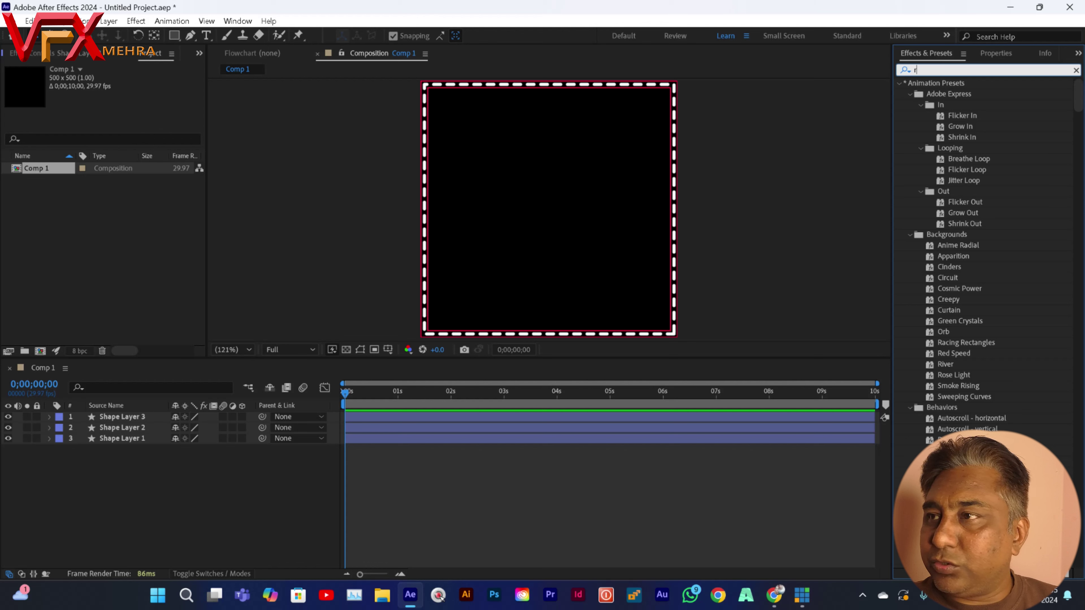
pyautogui.write('amp')
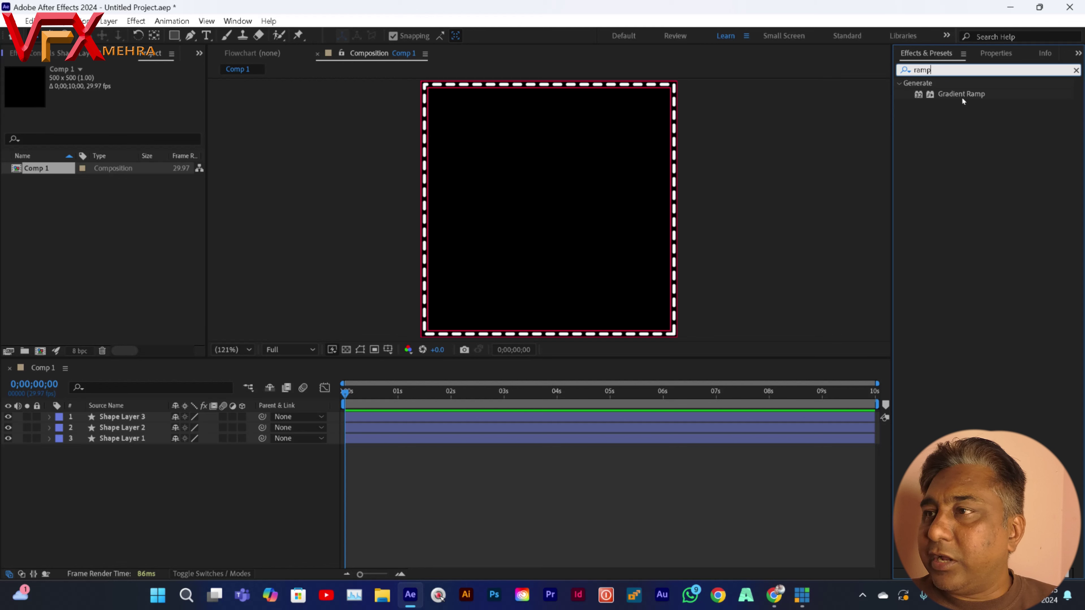
pyautogui.moveTo(961, 94); pyautogui.dragTo(132, 422)
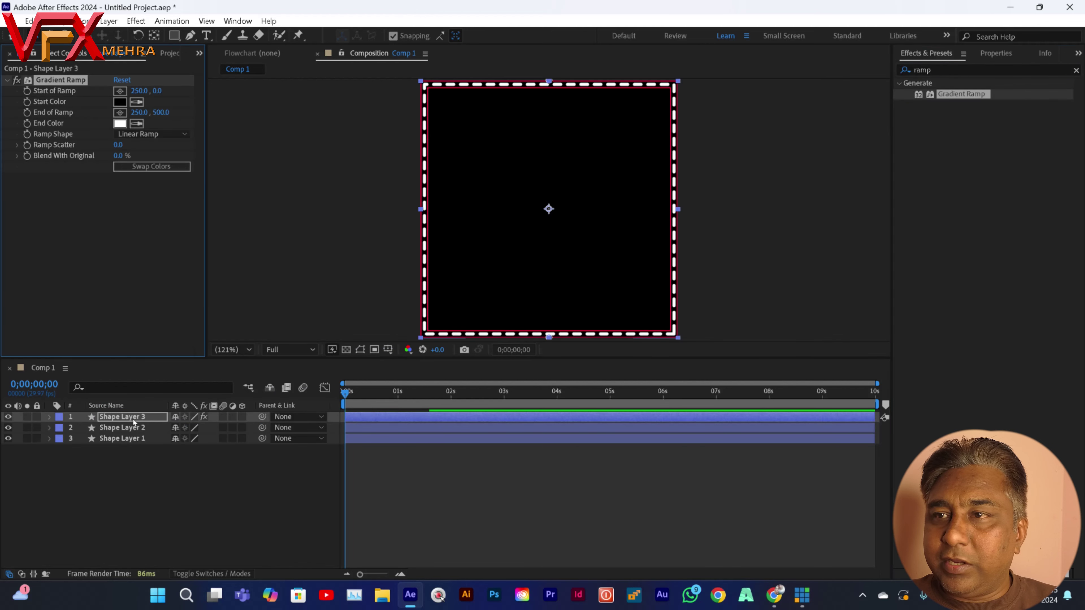
pyautogui.moveTo(947, 96); pyautogui.dragTo(123, 440)
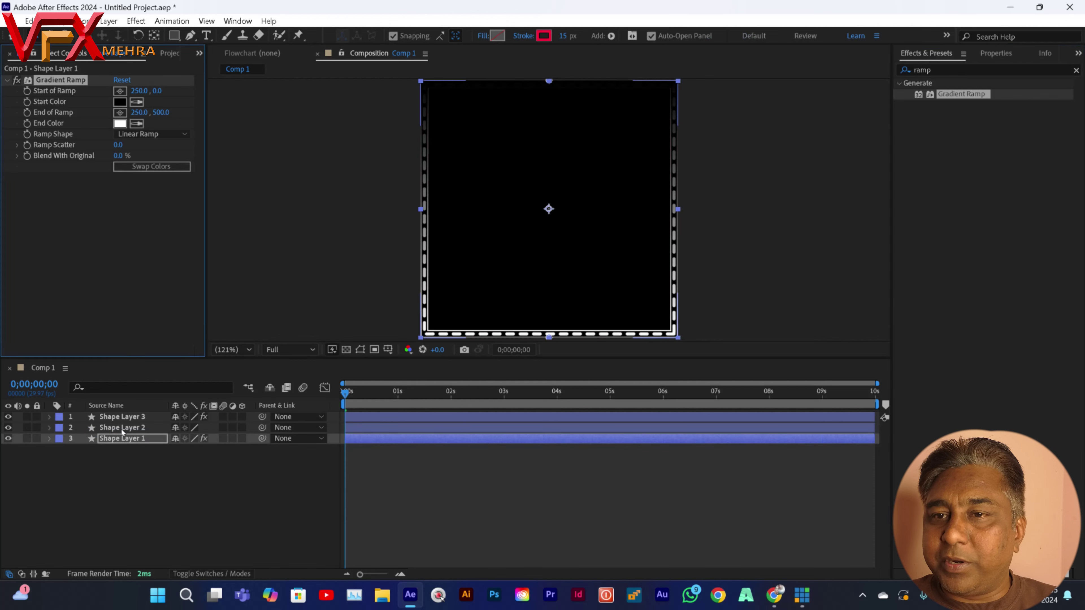
# Swap the start and end colors of the Gradient Ramp on Shape Layer 1.
pyautogui.click(136, 431)
pyautogui.click(124, 440)
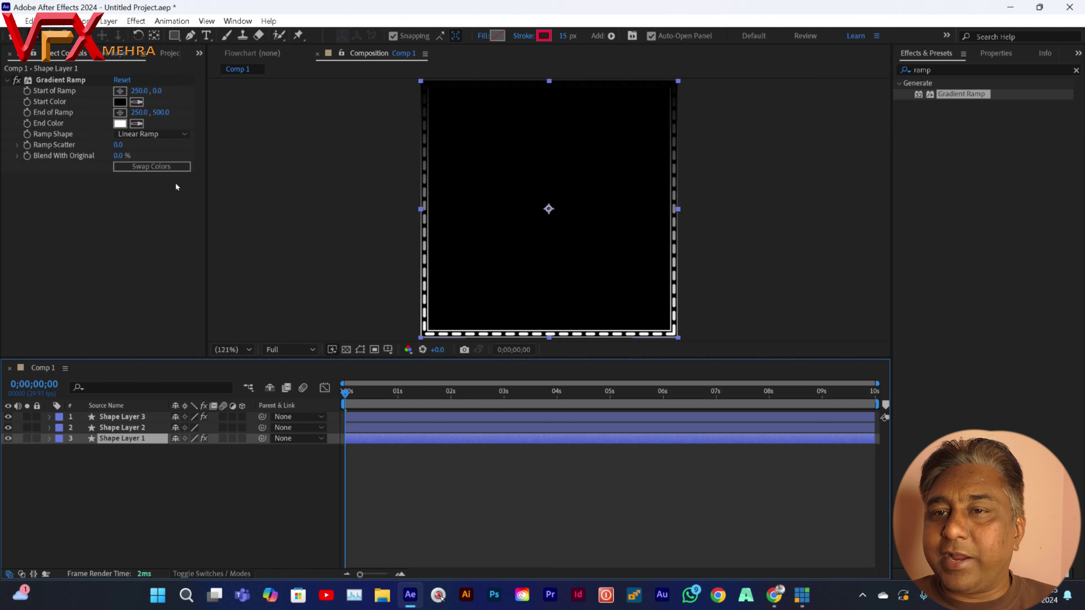
pyautogui.click(165, 168)
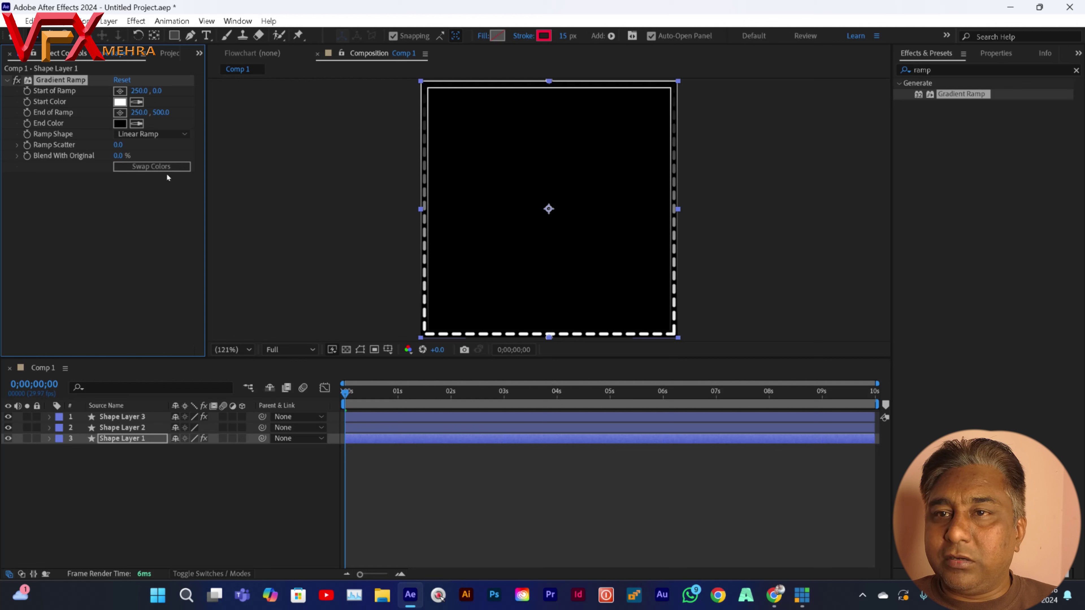
pyautogui.moveTo(346, 400)
pyautogui.mouseDown()
pyautogui.moveTo(465, 400)
pyautogui.moveTo(346, 400)
pyautogui.mouseUp()
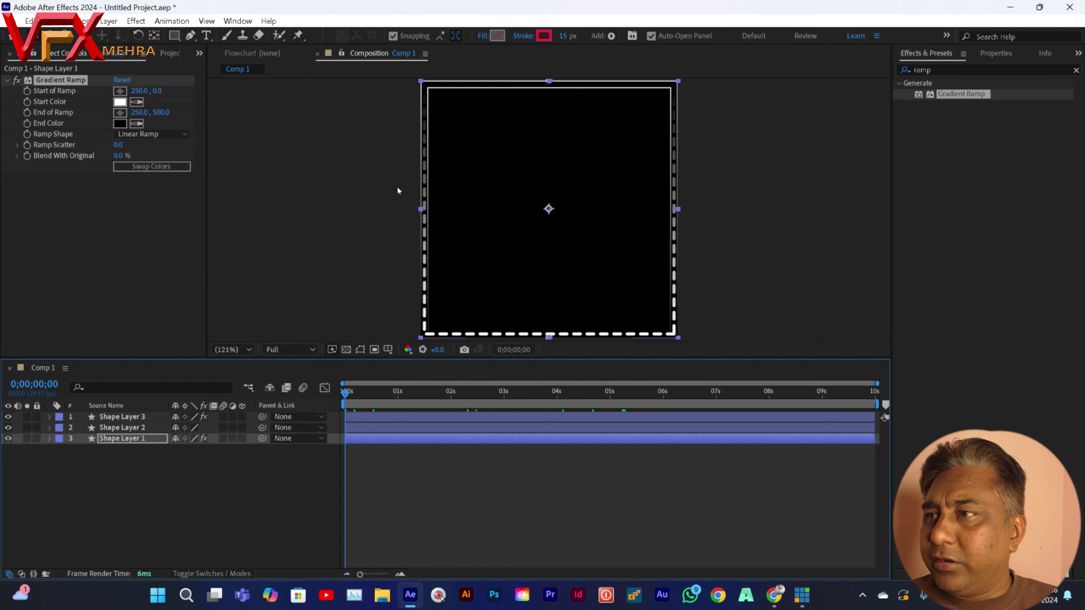
# Find the Colorama effect and apply it to Shape Layer 1 and Shape Layer 3.
pyautogui.click(939, 70)
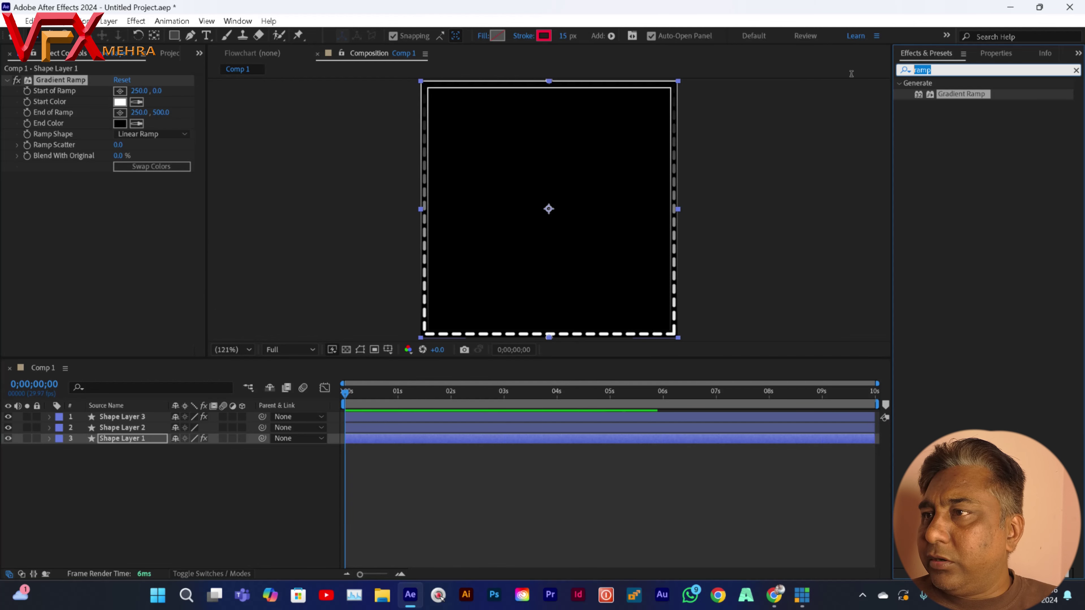
pyautogui.write('co')
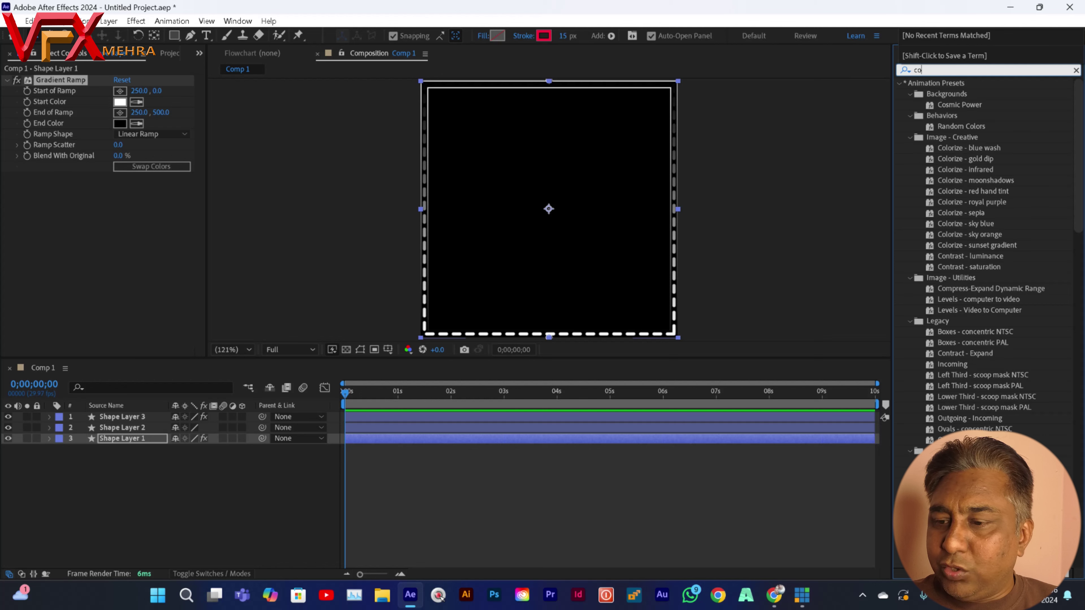
pyautogui.write('lorama')
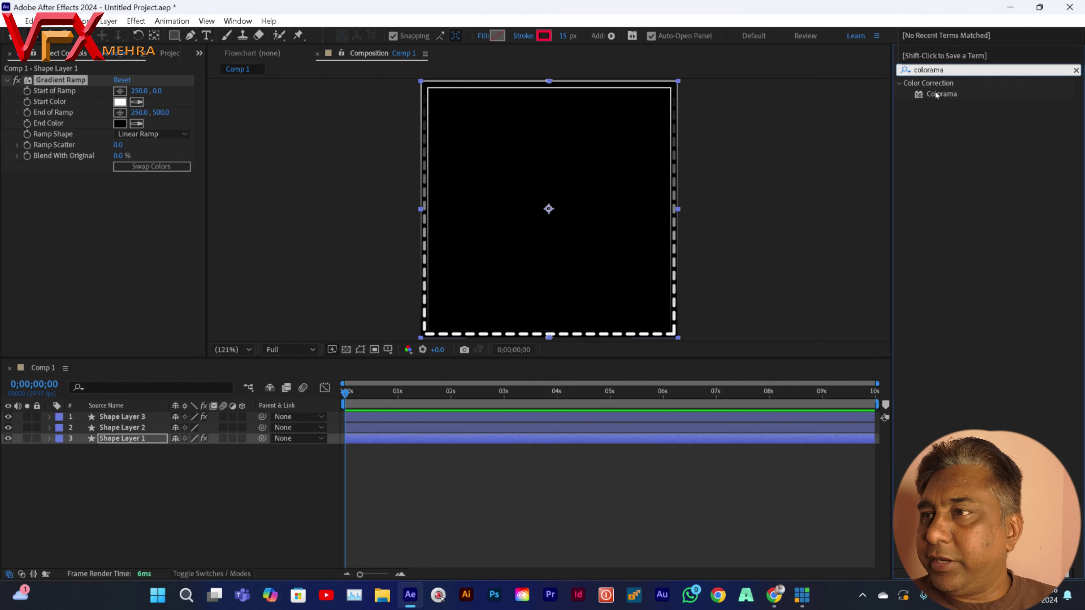
pyautogui.moveTo(935, 95); pyautogui.dragTo(134, 437)
pyautogui.moveTo(938, 97); pyautogui.dragTo(128, 418)
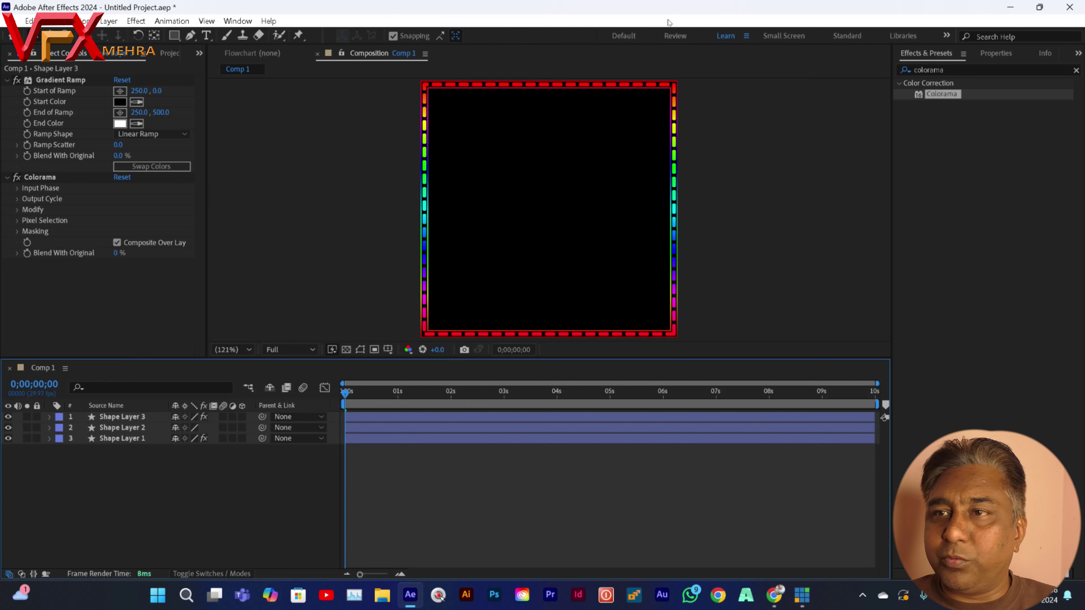
# Swap the start and end colors of the Gradient Ramp on Shape Layer 3.
pyautogui.click(126, 417)
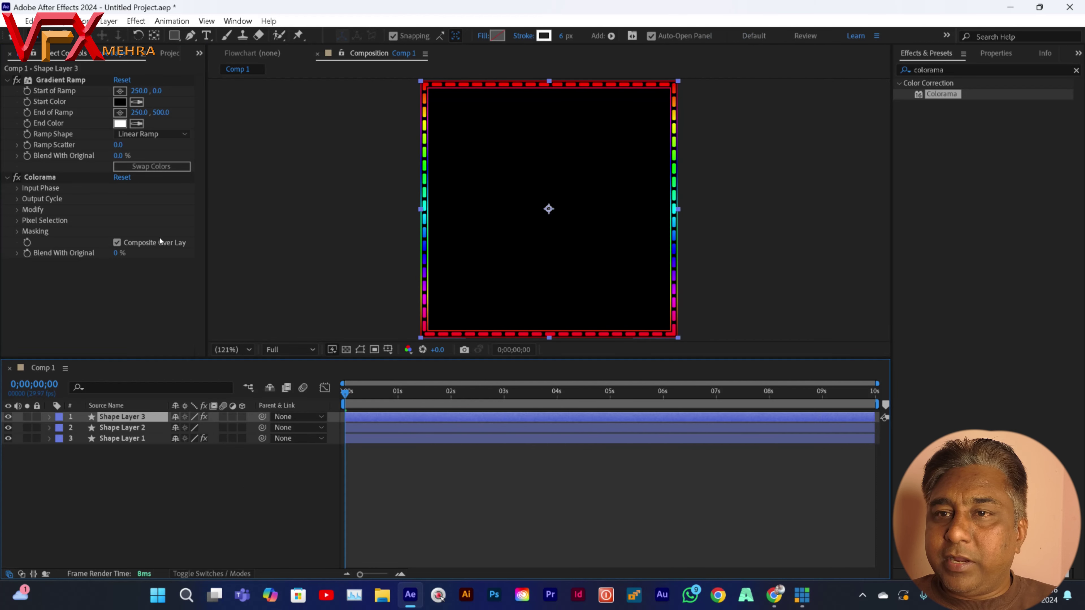
pyautogui.click(150, 166)
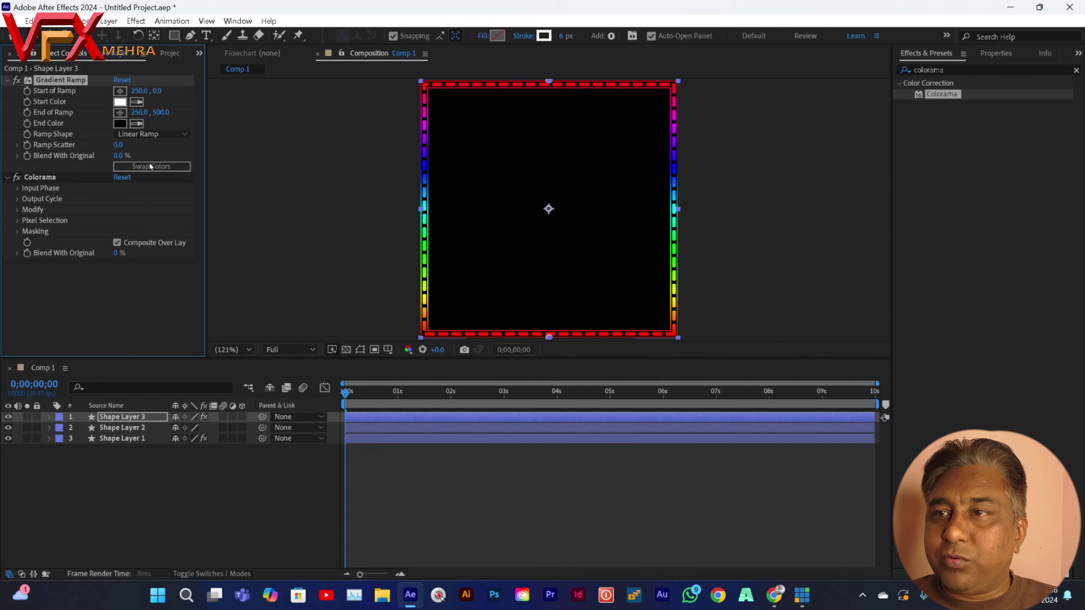
pyautogui.click(136, 293)
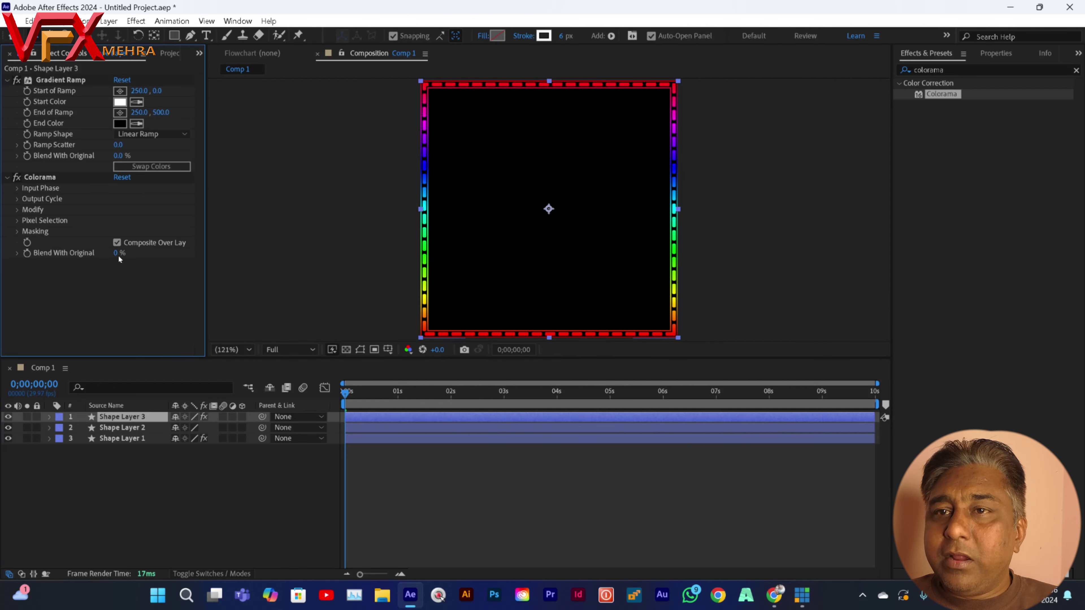
# Keyframe Shape Layer 3's Colorama Phase Shift from 0 at the start to 1 full revolution at 0;00;09;29.
pyautogui.click(18, 188)
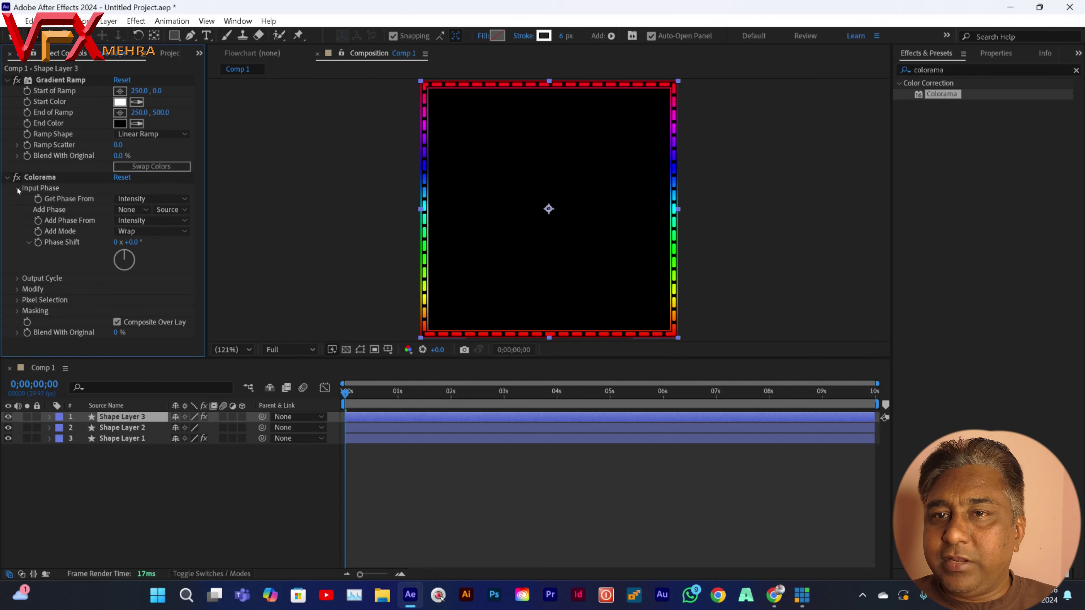
pyautogui.click(38, 243)
pyautogui.moveTo(348, 399); pyautogui.dragTo(874, 393)
pyautogui.click(115, 242)
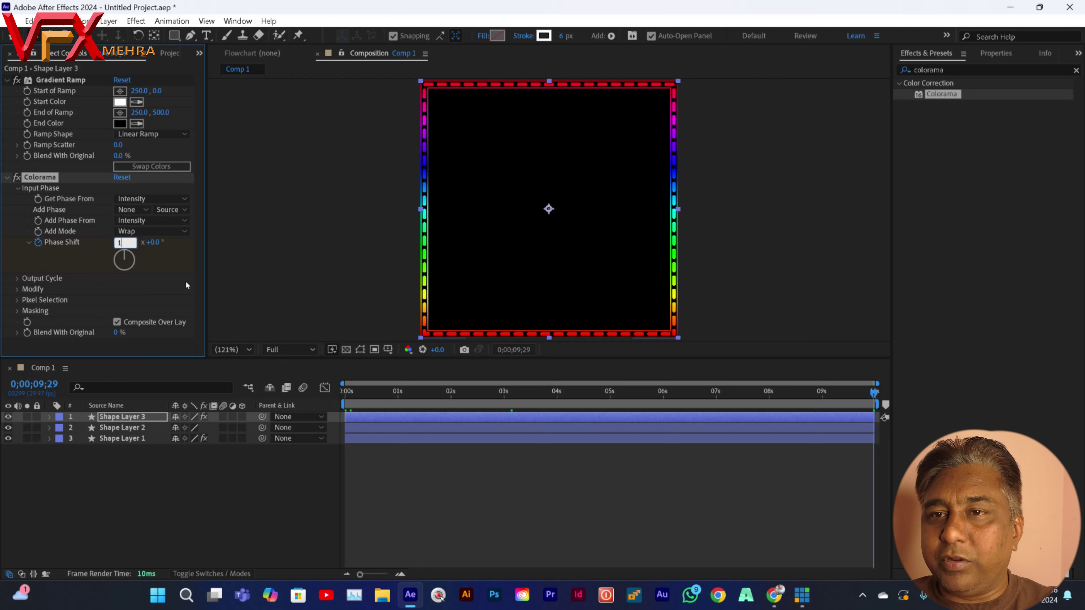
pyautogui.press('Return')
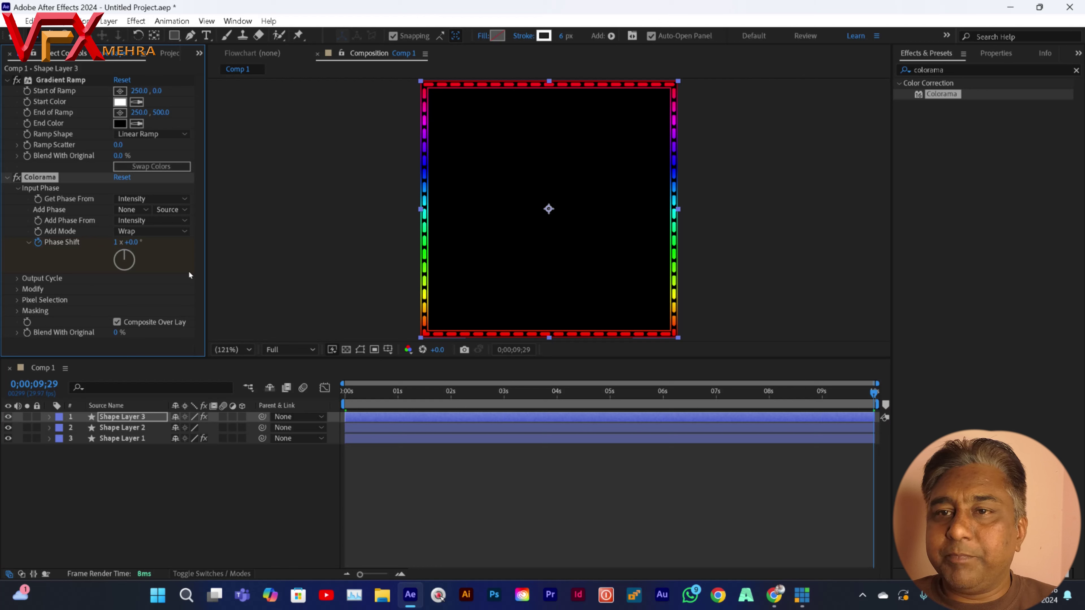
# Set Shape Layer 3's Colorama output cycle to 5 repetitions with the Golden 1 preset palette.
pyautogui.click(18, 278)
pyautogui.moveTo(199, 228); pyautogui.dragTo(195, 307)
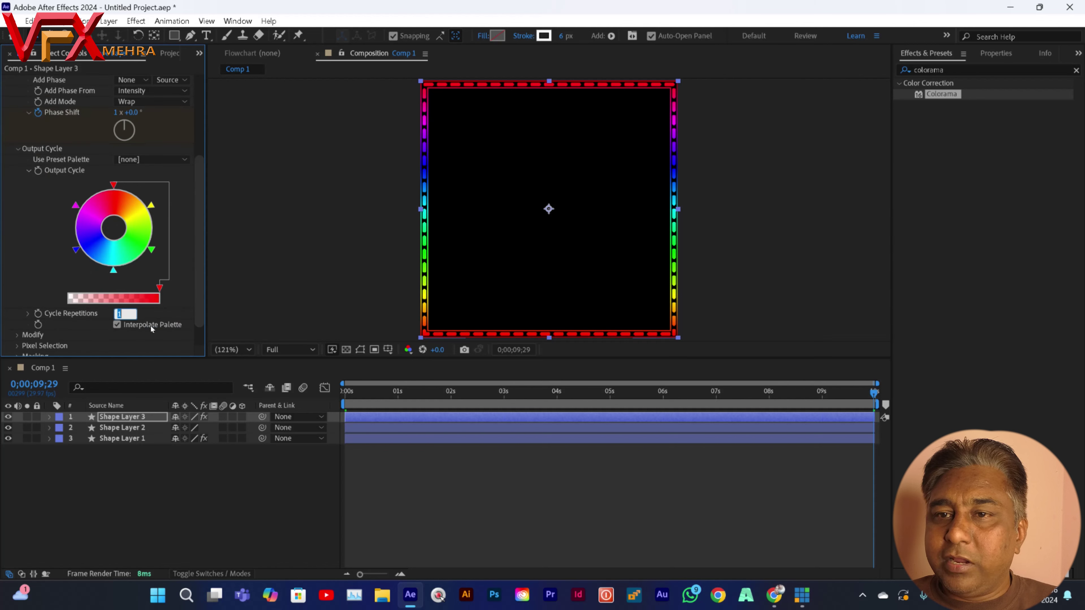
pyautogui.press('Return')
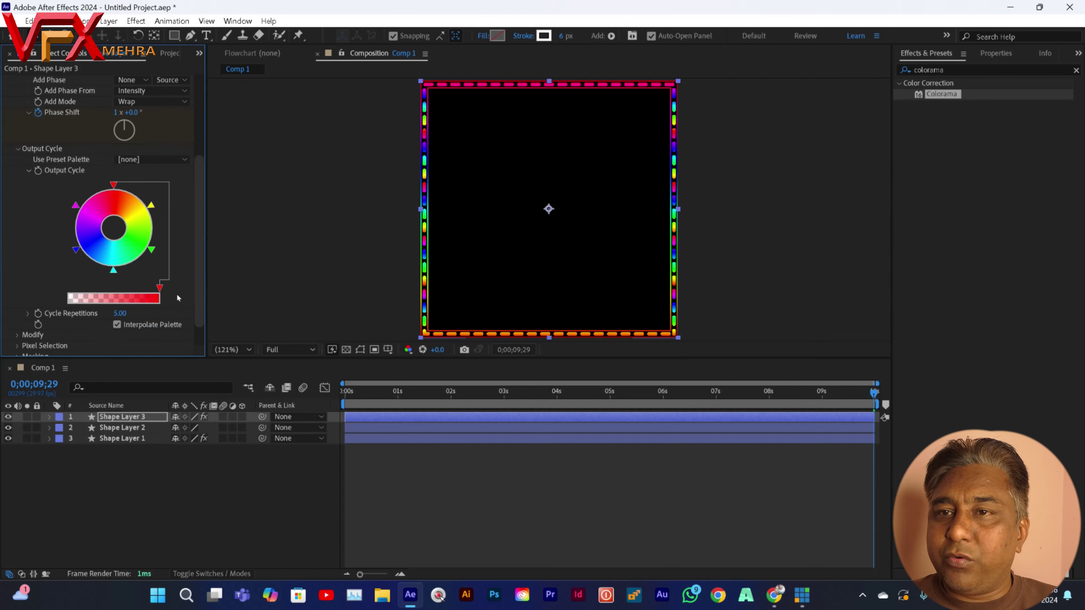
pyautogui.click(158, 162)
pyautogui.click(191, 394)
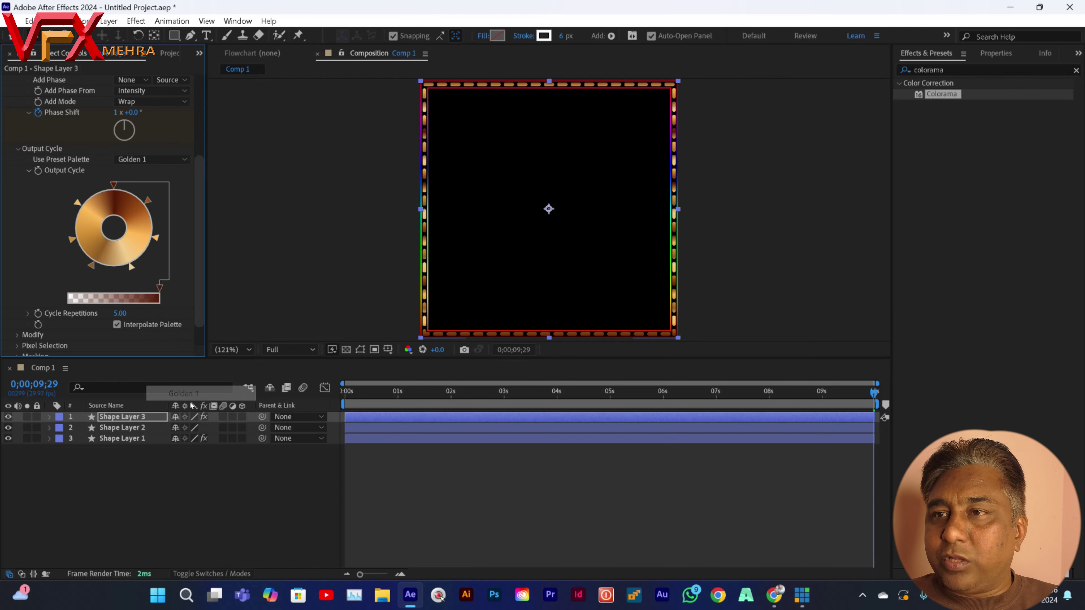
pyautogui.click(196, 524)
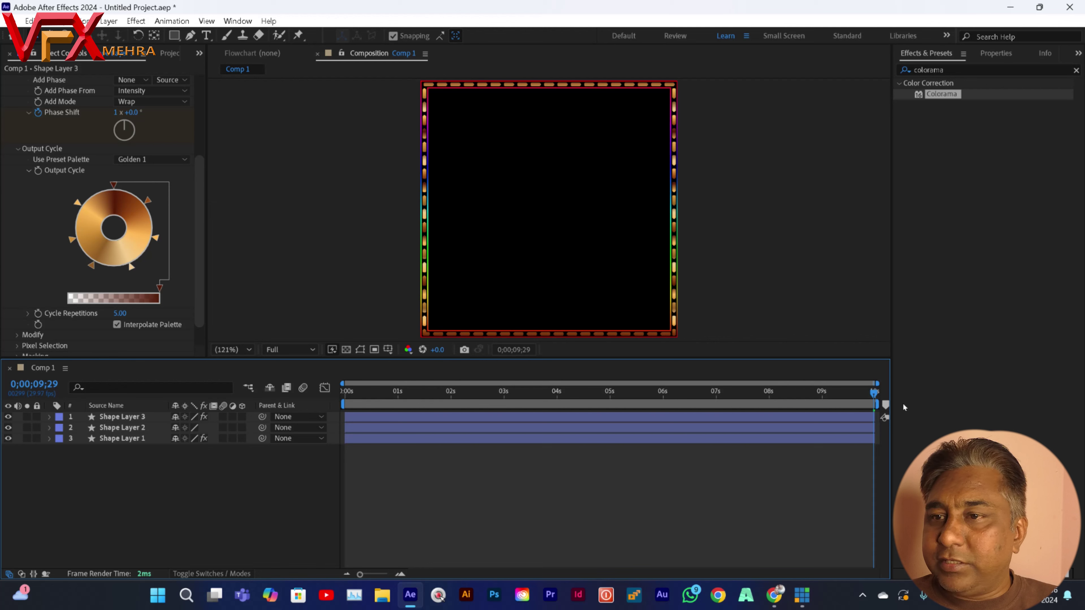
# Preview the animation from the first frame and hide Shape Layer 1 to see the dashed border alone.
pyautogui.press('Home')
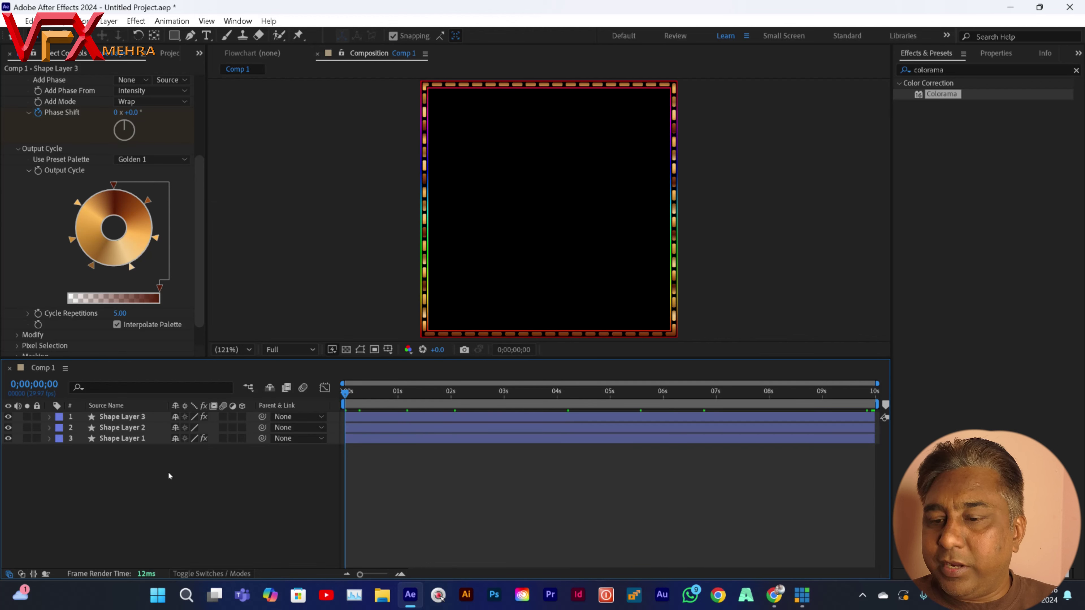
pyautogui.press('space')
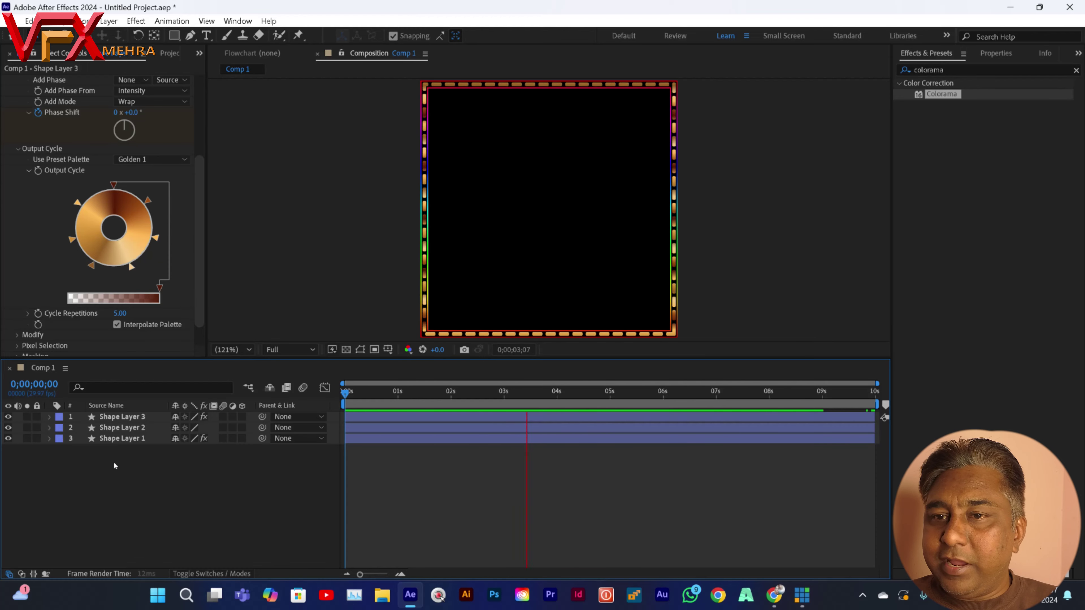
pyautogui.click(8, 438)
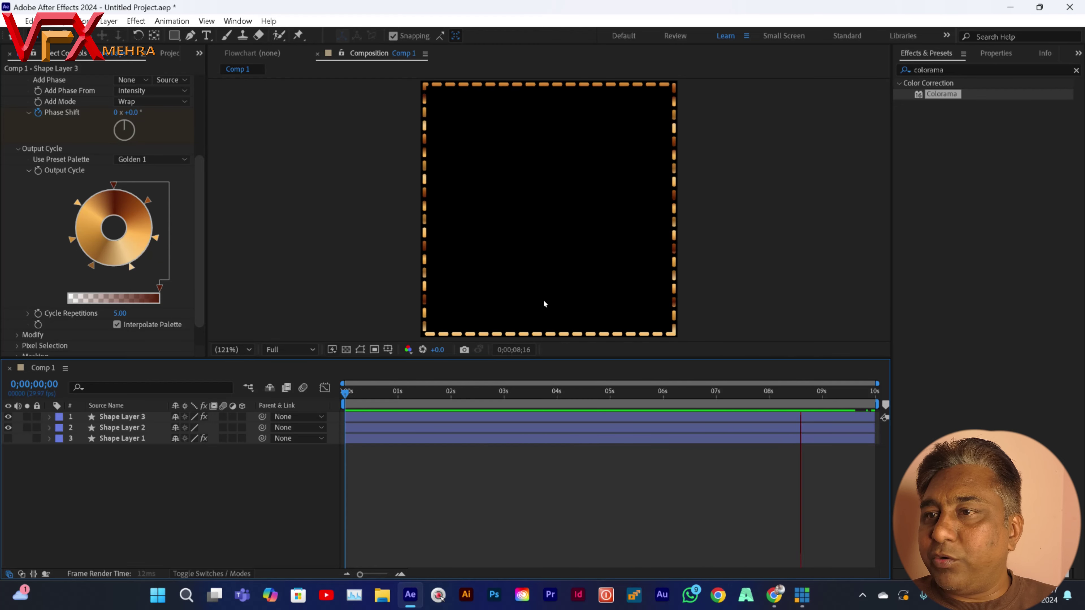
# Slant Shape Layer 3's Gradient Ramp by moving its start point's X to 942 and its end point's X to -33.
pyautogui.moveTo(201, 221); pyautogui.dragTo(191, 67)
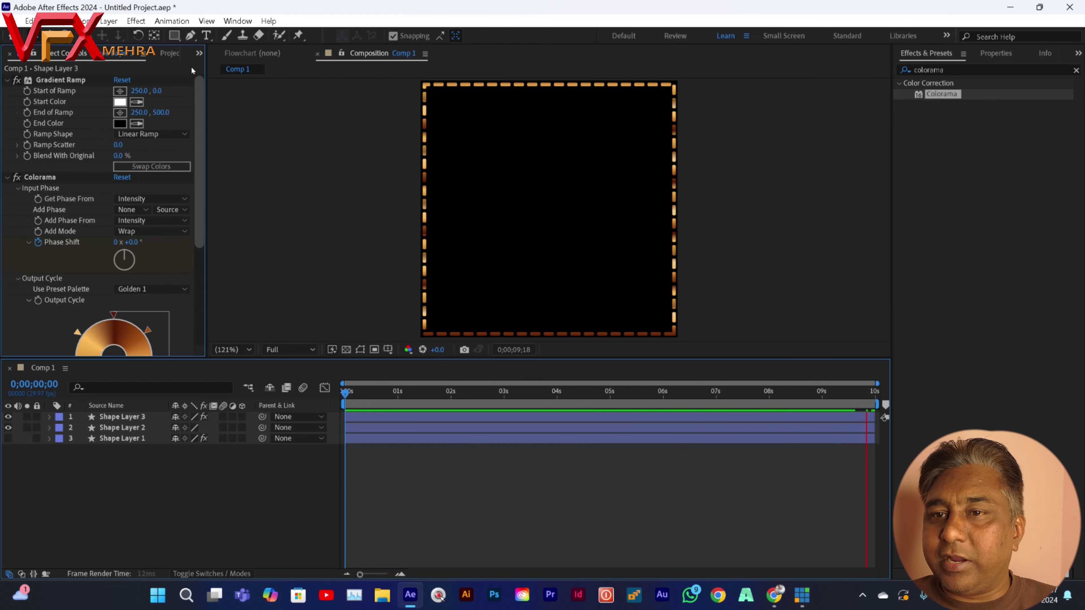
pyautogui.click(141, 417)
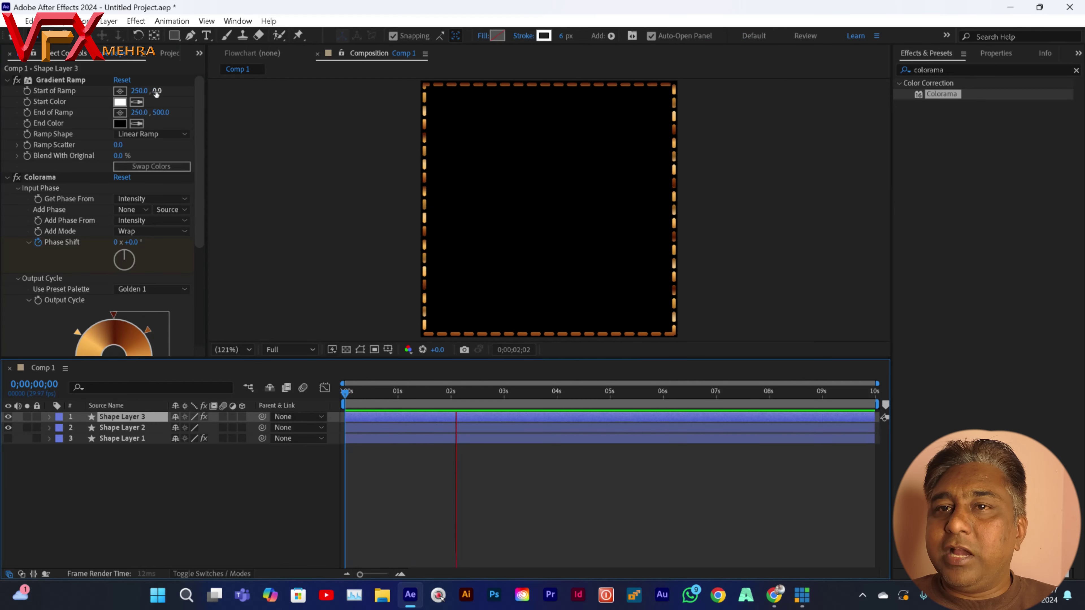
pyautogui.moveTo(144, 91); pyautogui.dragTo(687, 91)
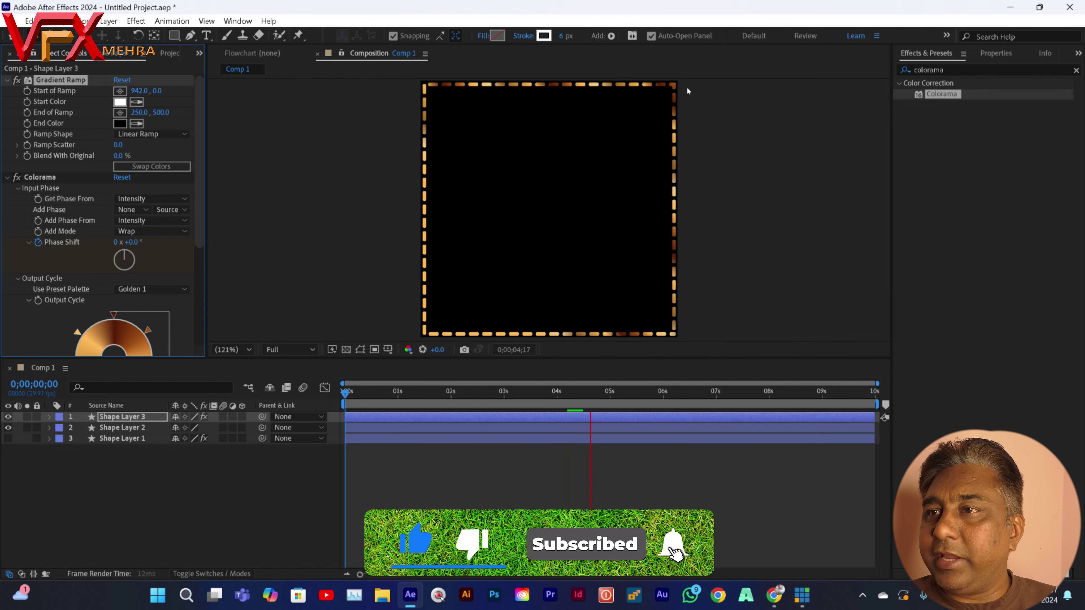
pyautogui.moveTo(138, 113); pyautogui.dragTo(2, 98)
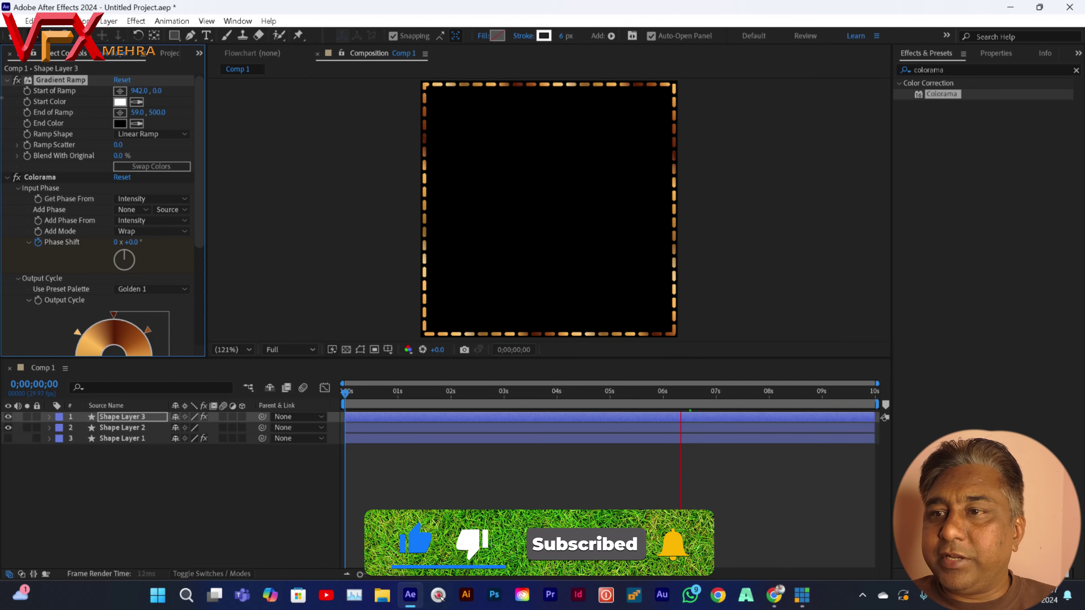
pyautogui.moveTo(138, 113); pyautogui.dragTo(80, 111)
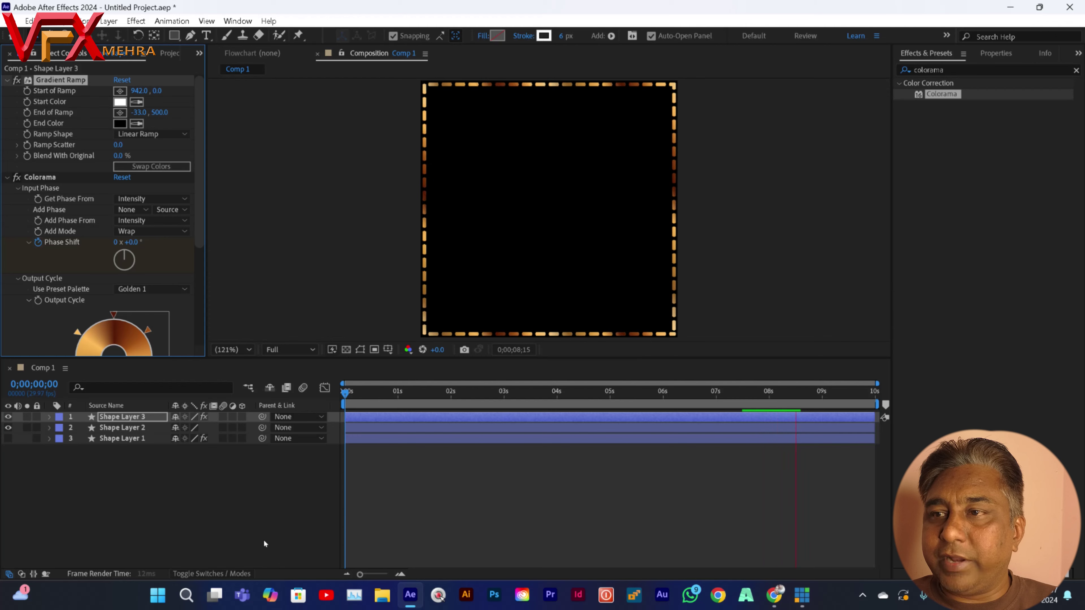
pyautogui.click(216, 521)
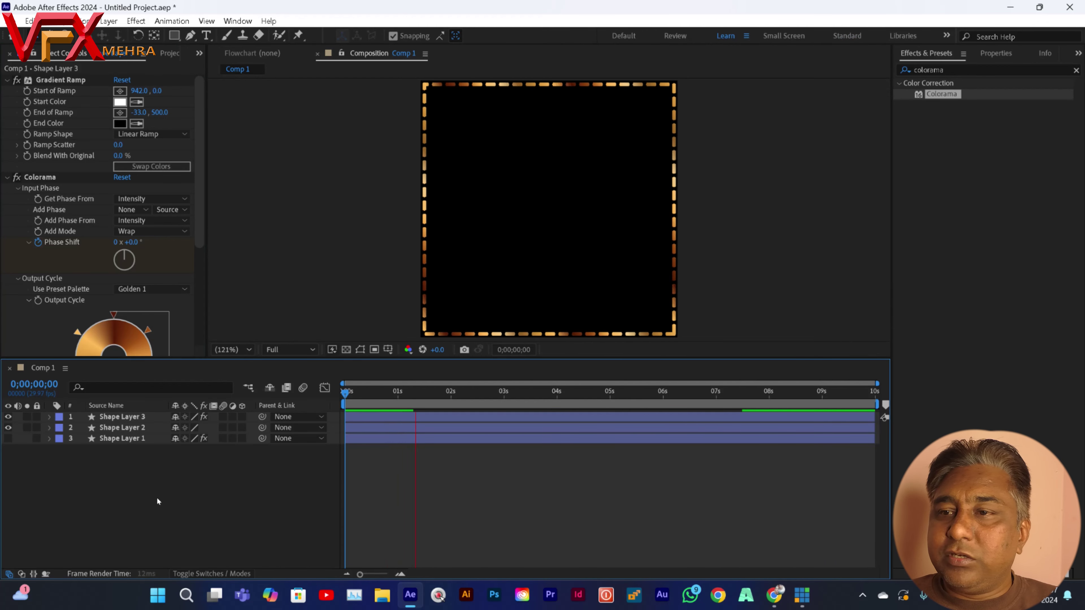
# Stop the preview, select Shape Layer 1 and make it visible again.
pyautogui.press('space')
pyautogui.click(119, 439)
pyautogui.click(8, 437)
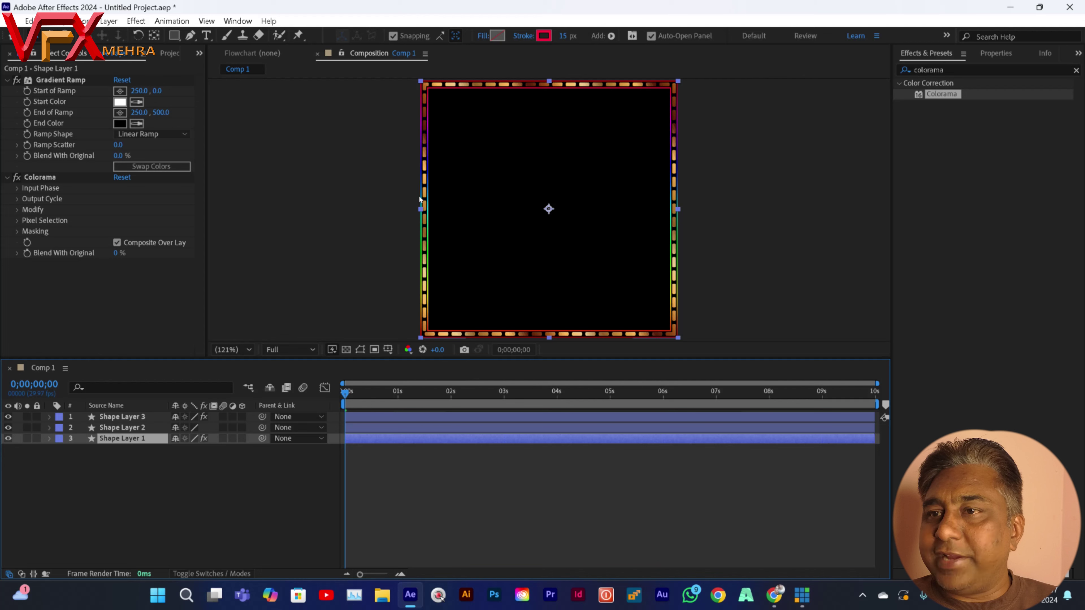
# Keyframe Shape Layer 1's Colorama phase shift on the first frame and set it to 1 full revolution on the last frame.
pyautogui.click(15, 190)
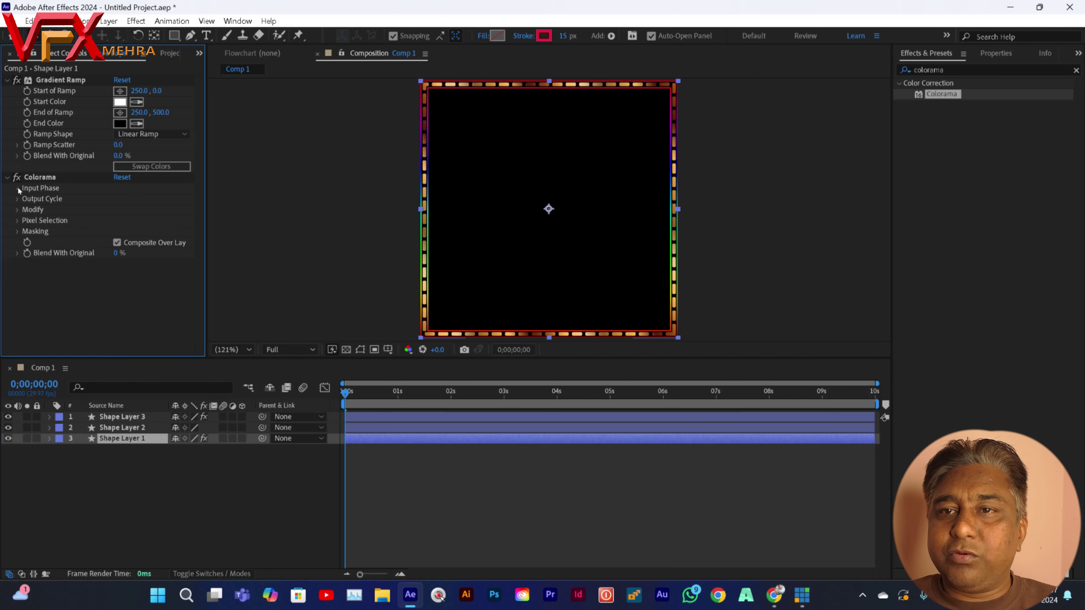
pyautogui.click(38, 242)
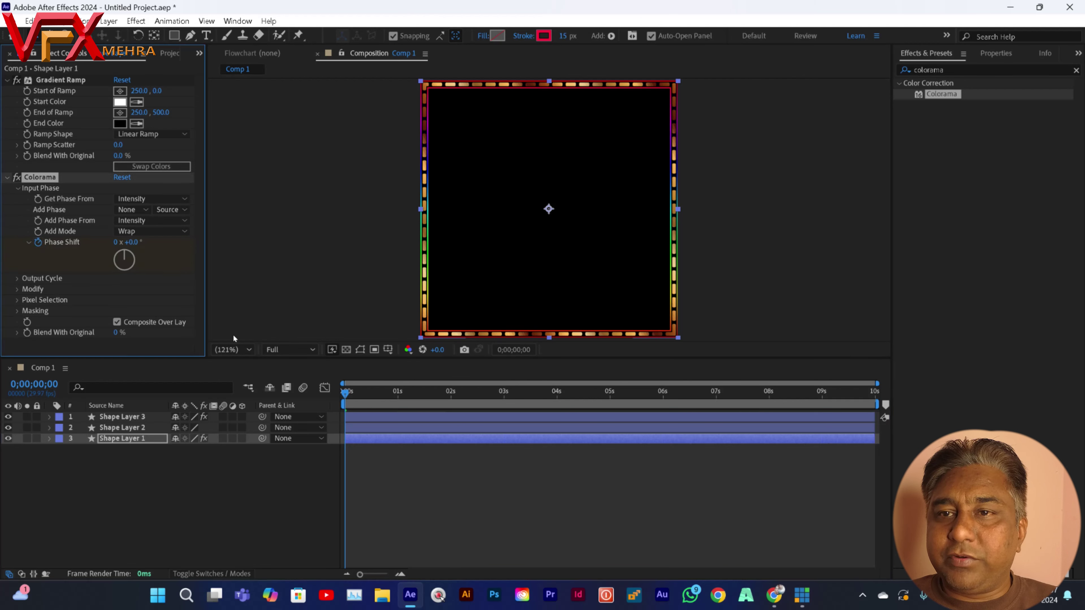
pyautogui.press('End')
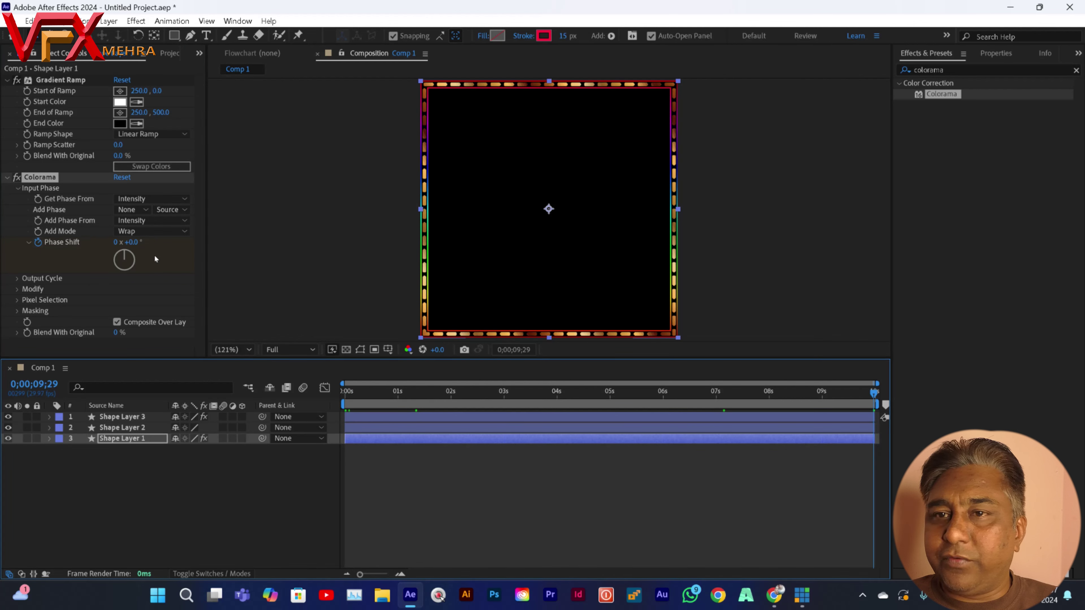
pyautogui.click(116, 242)
pyautogui.write('1')
pyautogui.press('Return')
# Set Shape Layer 1's Colorama output cycle to 5 repetitions with the Golden 1 preset palette.
pyautogui.click(18, 279)
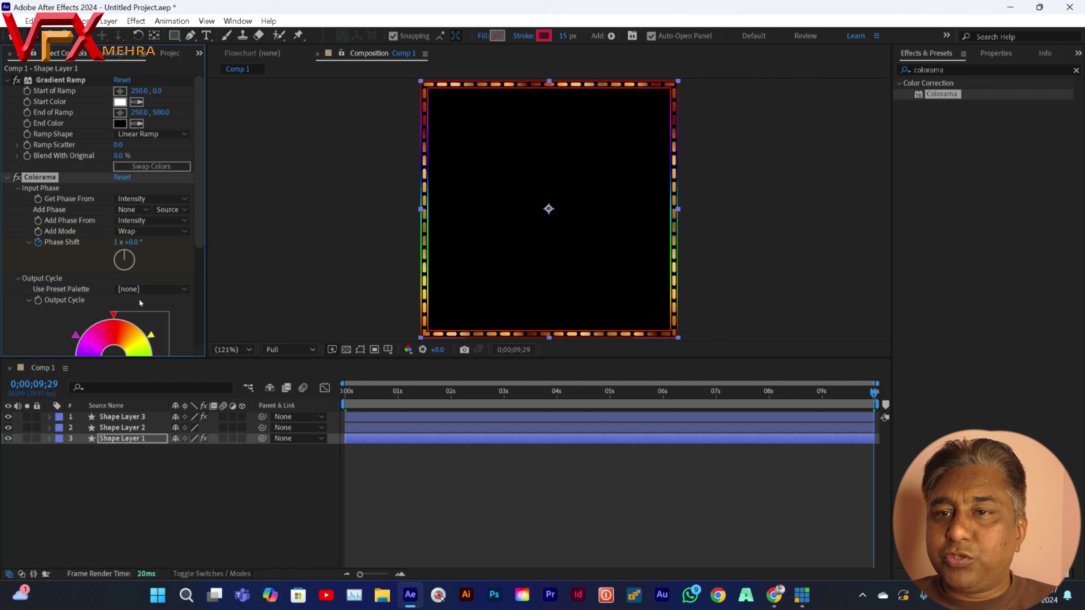
pyautogui.moveTo(198, 214); pyautogui.dragTo(200, 338)
pyautogui.click(123, 286)
pyautogui.write('5')
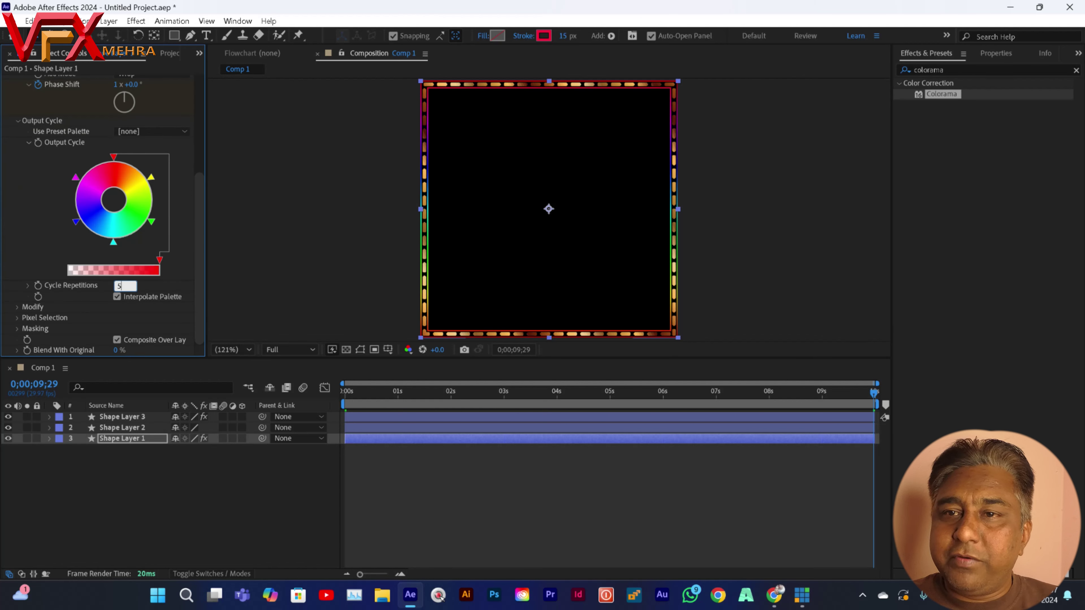
pyautogui.press('Return')
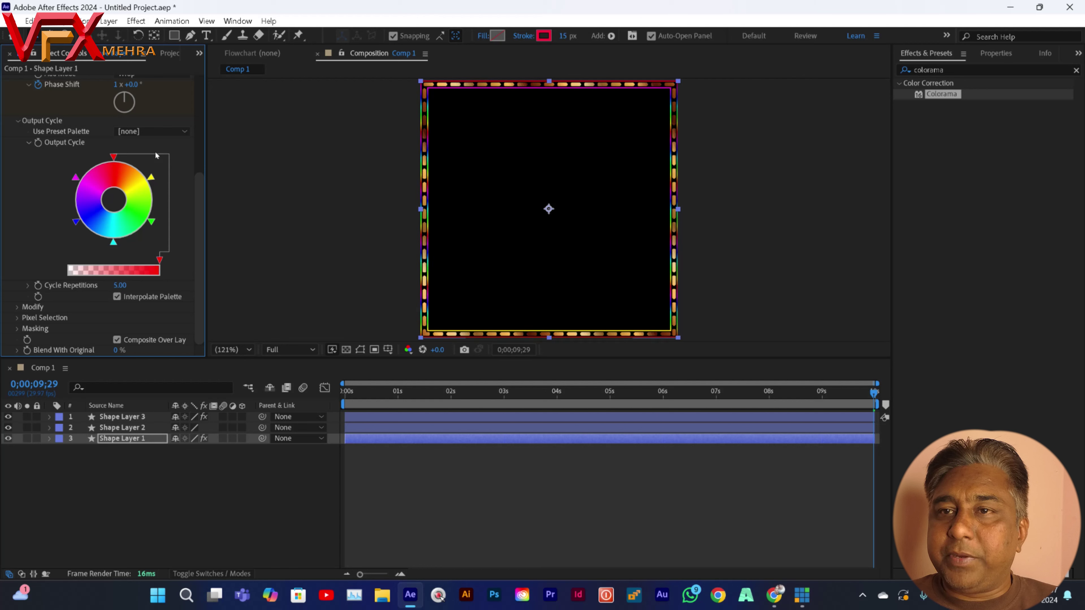
pyautogui.click(150, 131)
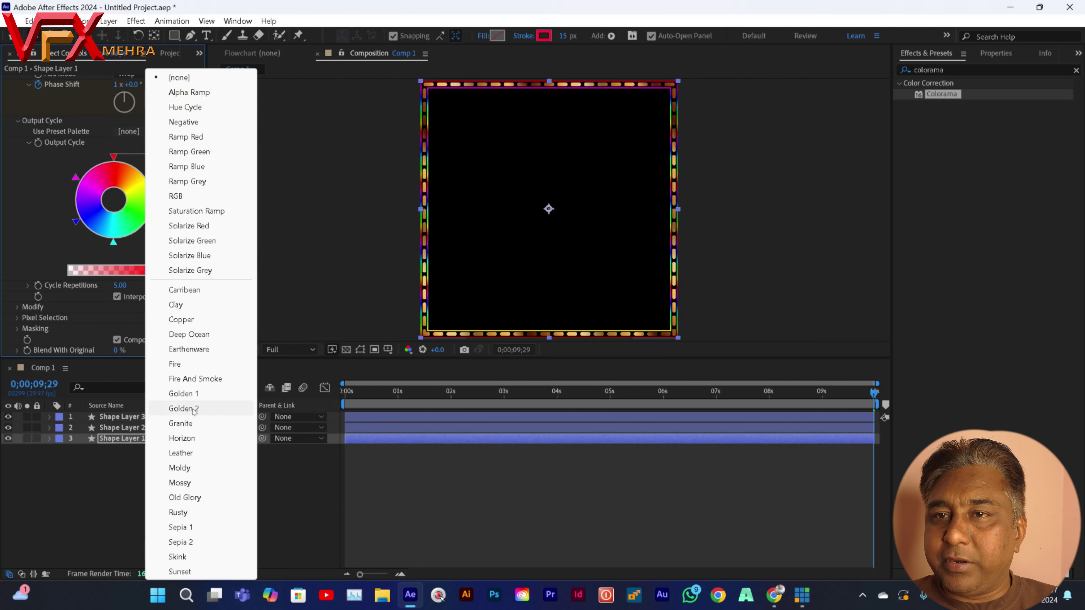
pyautogui.click(192, 394)
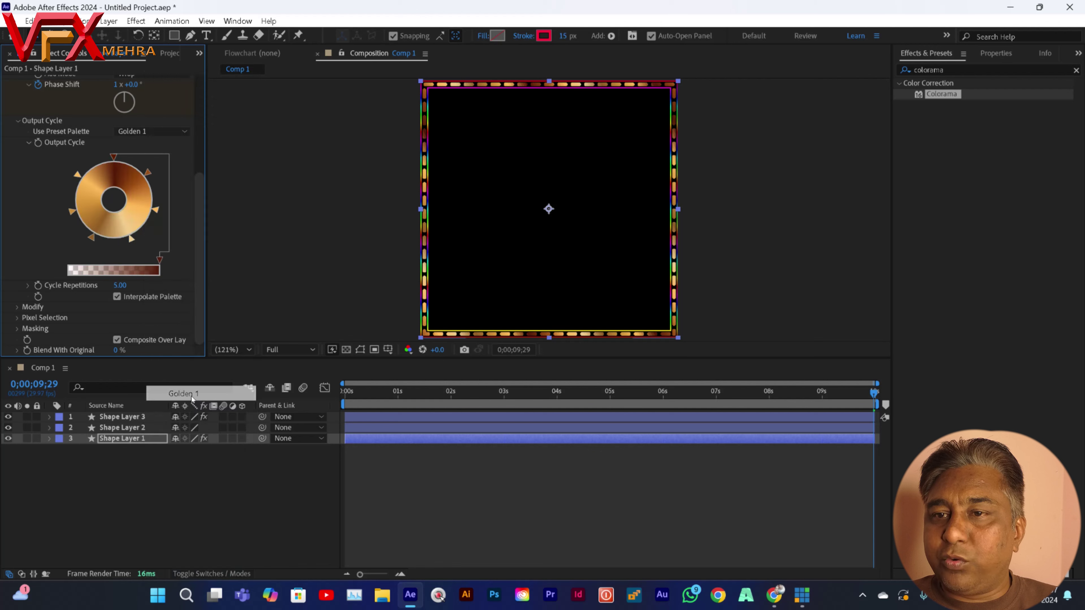
pyautogui.click(182, 491)
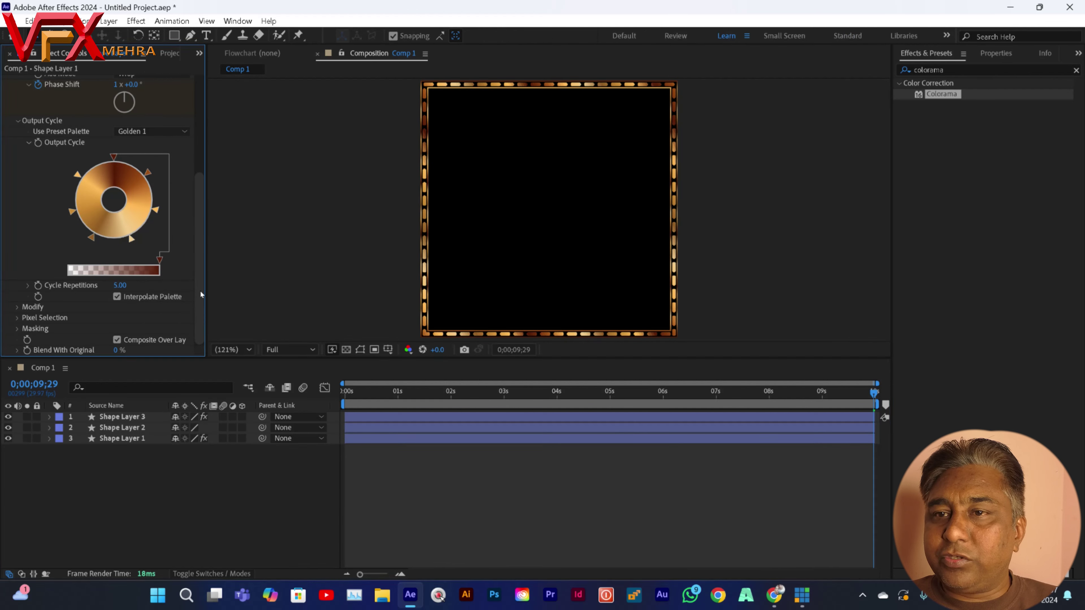
# Hide Shape Layer 3 and preview the animation of the thin double border alone.
pyautogui.moveTo(200, 216); pyautogui.dragTo(201, 78)
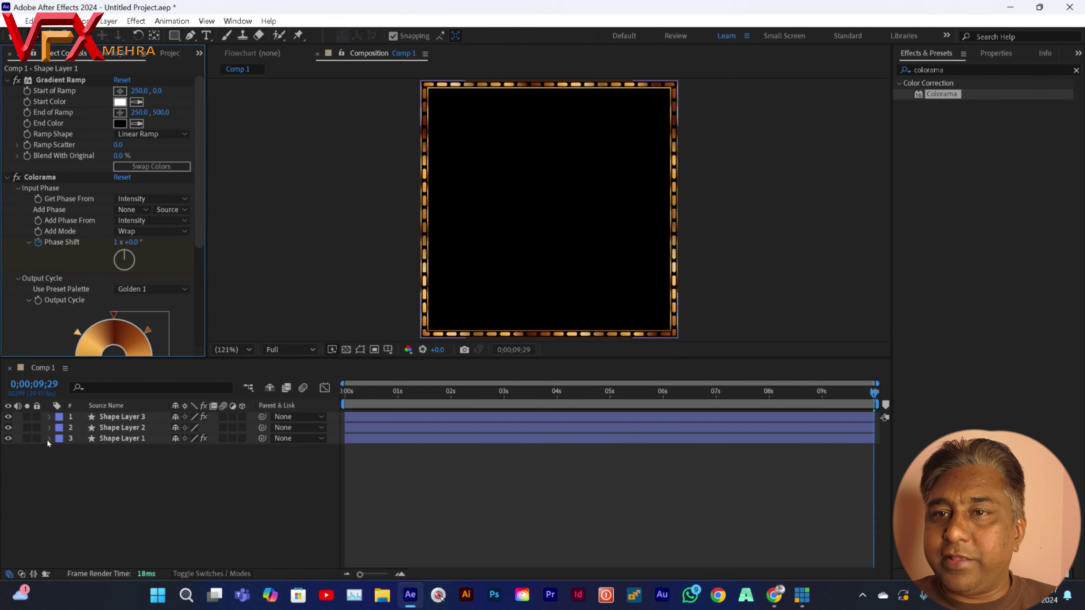
pyautogui.click(8, 417)
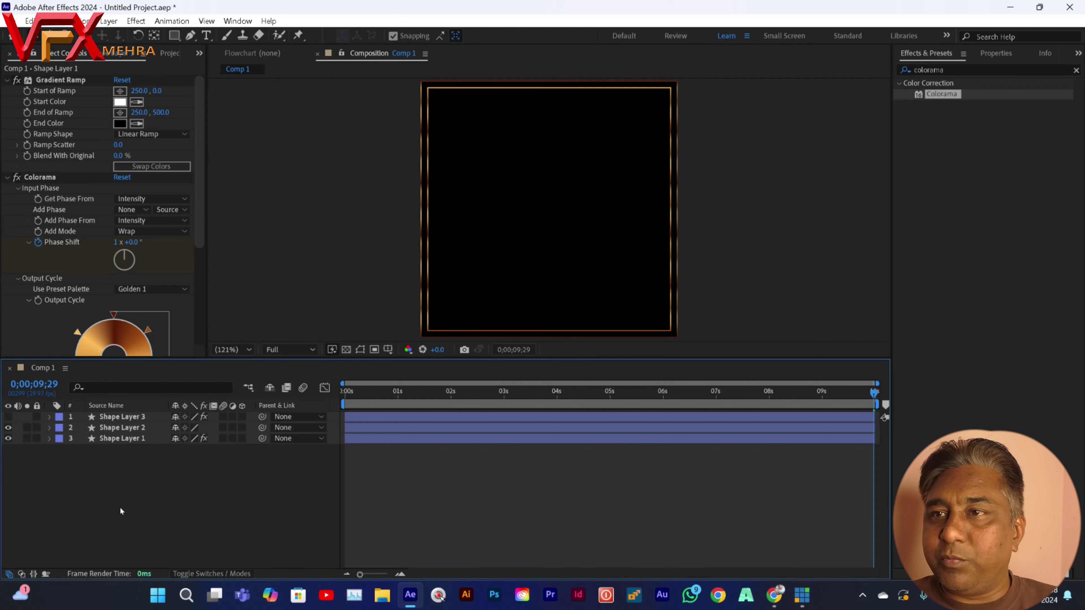
pyautogui.press('space')
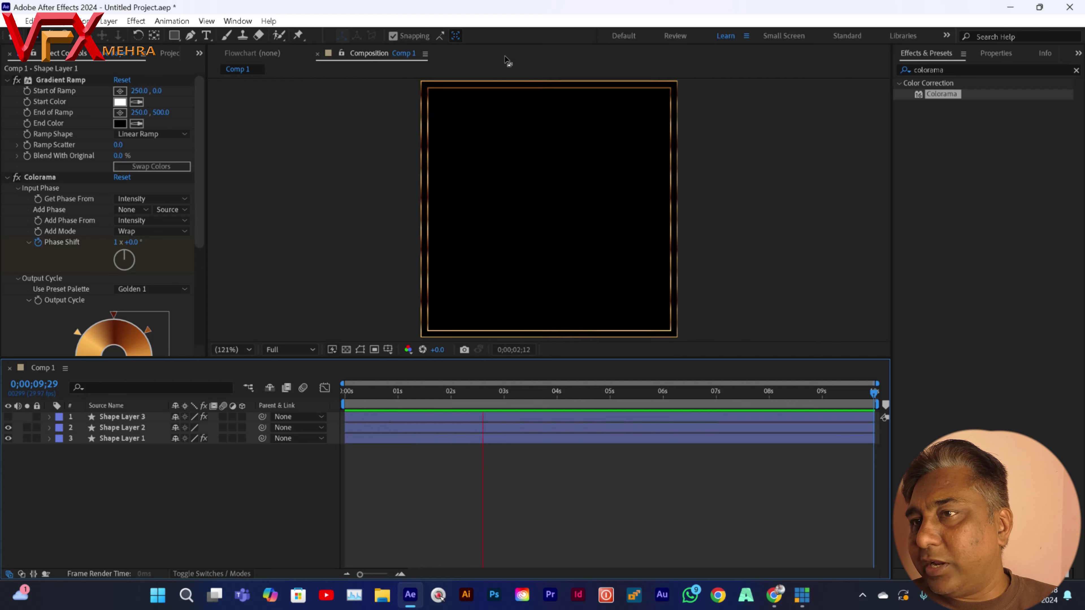
pyautogui.press('space')
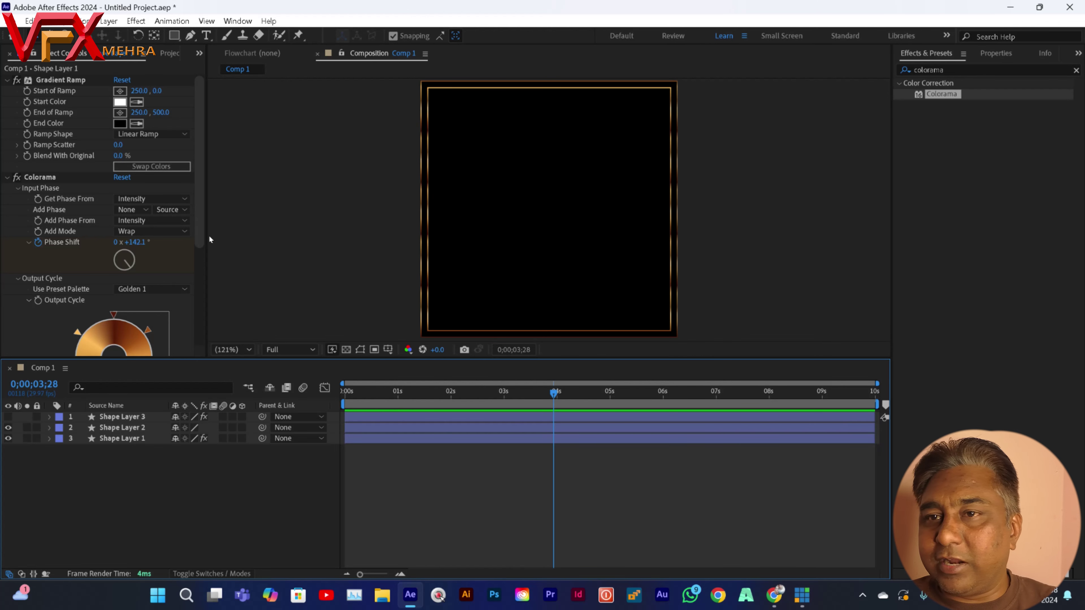
# Slant Shape Layer 1's Gradient Ramp by moving its start point's X to 658 and its end point's X to -61.
pyautogui.click(200, 229)
pyautogui.click(141, 440)
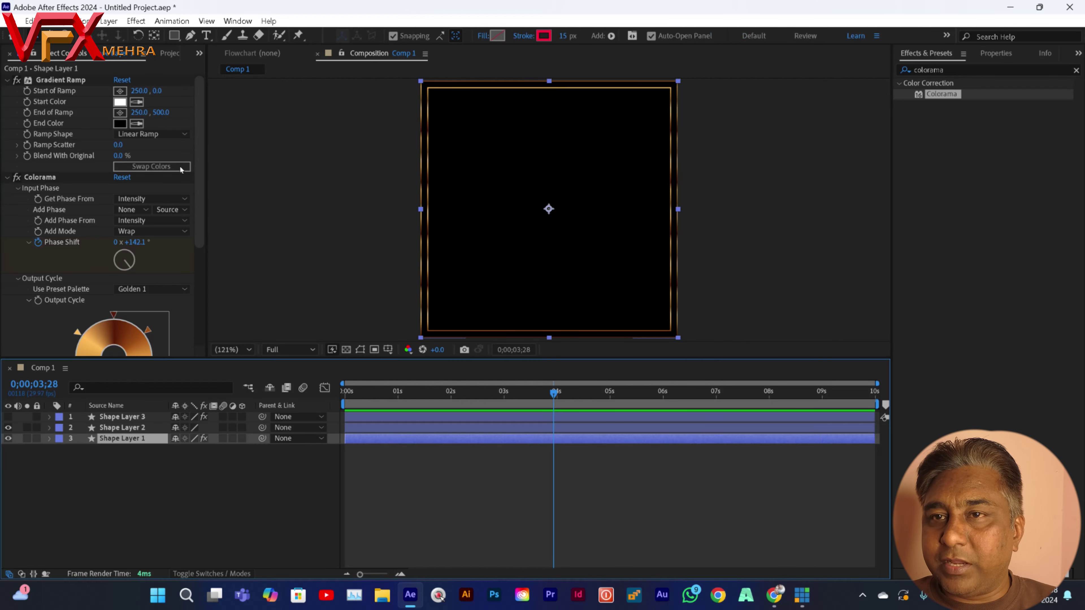
pyautogui.moveTo(140, 95); pyautogui.dragTo(274, 95)
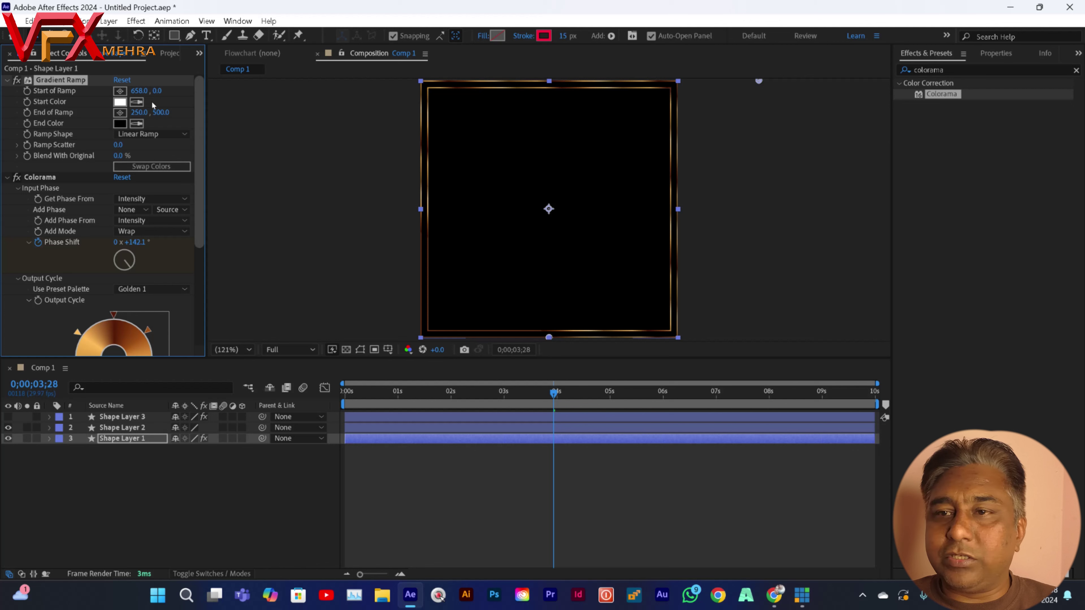
pyautogui.moveTo(138, 112); pyautogui.dragTo(47, 114)
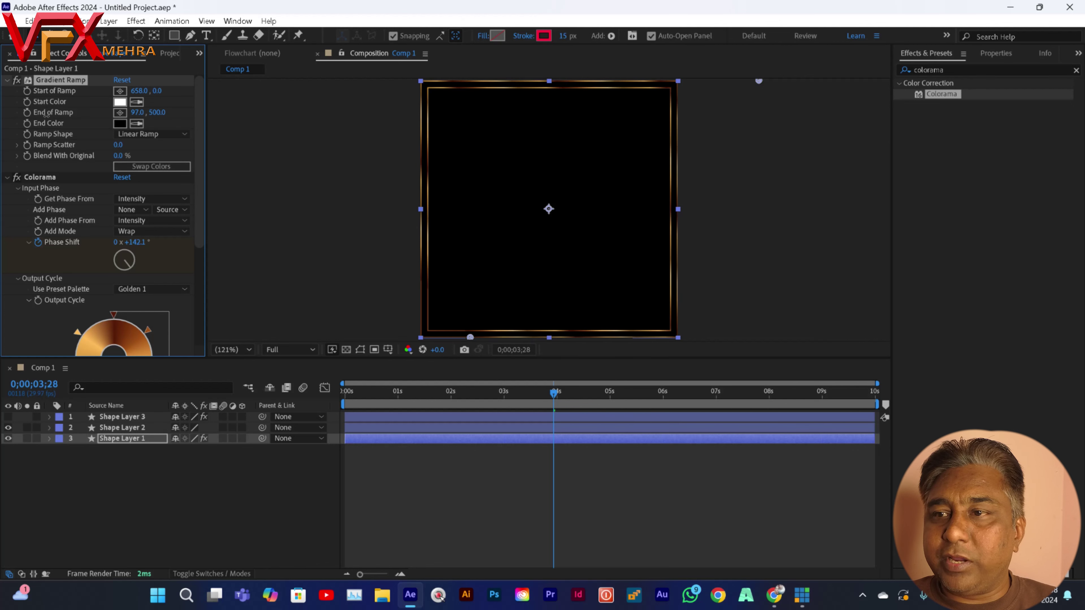
pyautogui.moveTo(137, 112); pyautogui.dragTo(55, 114)
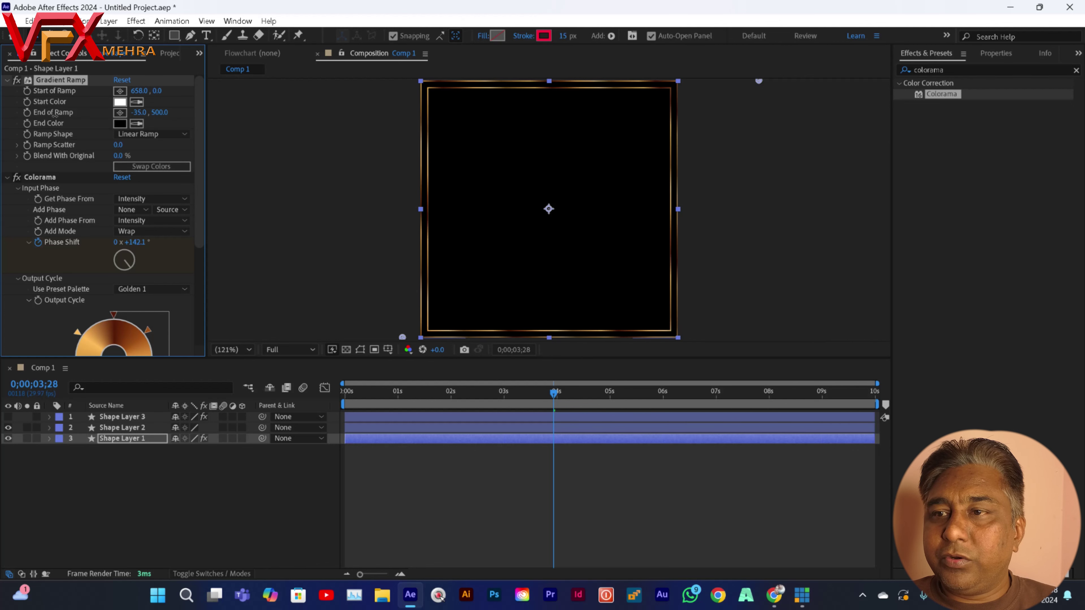
pyautogui.moveTo(137, 112); pyautogui.dragTo(123, 113)
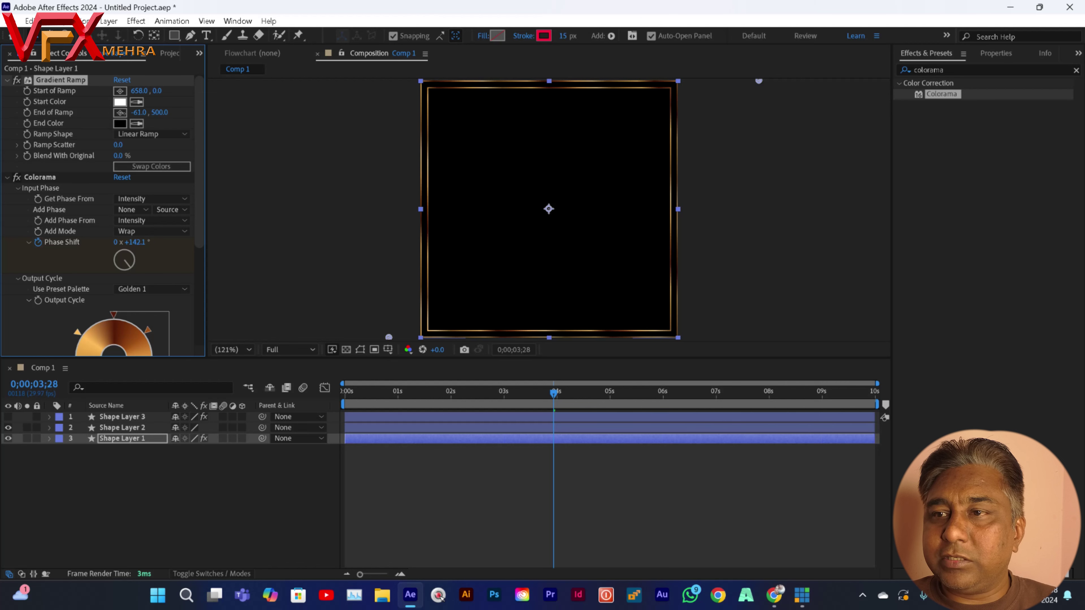
# Return to the first frame and preview the slanted gradient on the thin double border.
pyautogui.click(235, 479)
pyautogui.moveTo(555, 393); pyautogui.dragTo(346, 393)
pyautogui.press('space')
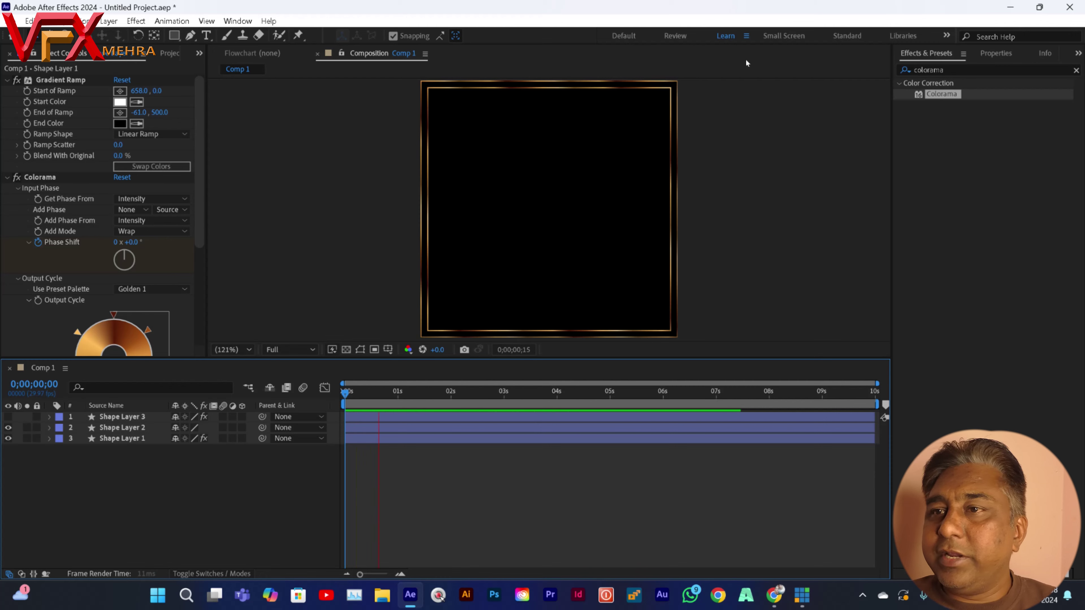
pyautogui.press('space')
# Make Shape Layer 3 visible again and bring up the project's item list.
pyautogui.click(9, 417)
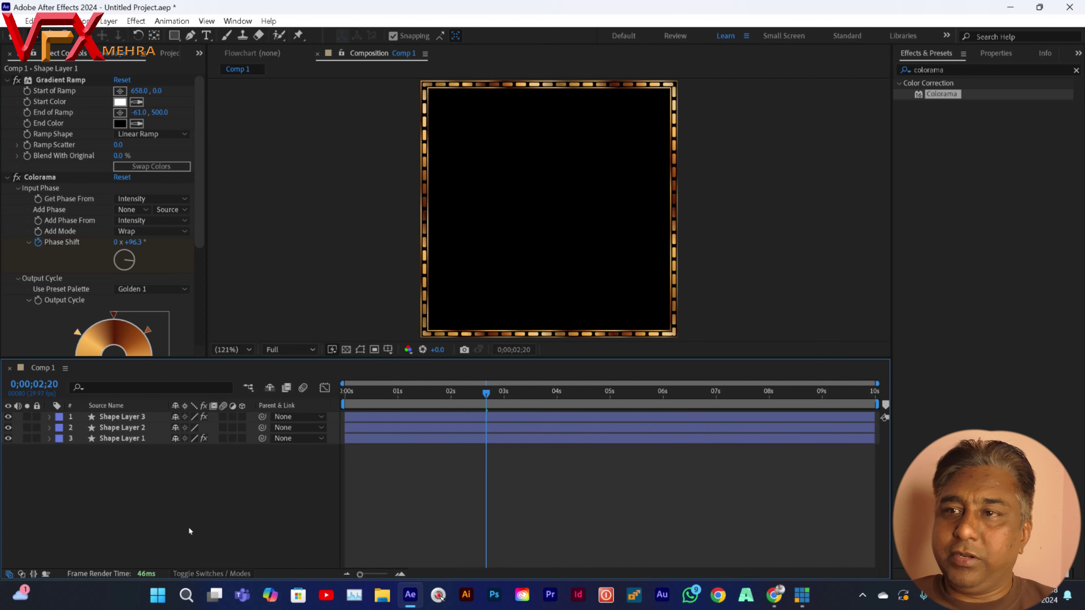
pyautogui.moveTo(199, 217)
pyautogui.mouseDown()
pyautogui.moveTo(196, 68)
pyautogui.moveTo(196, 214)
pyautogui.mouseUp()
pyautogui.click(169, 57)
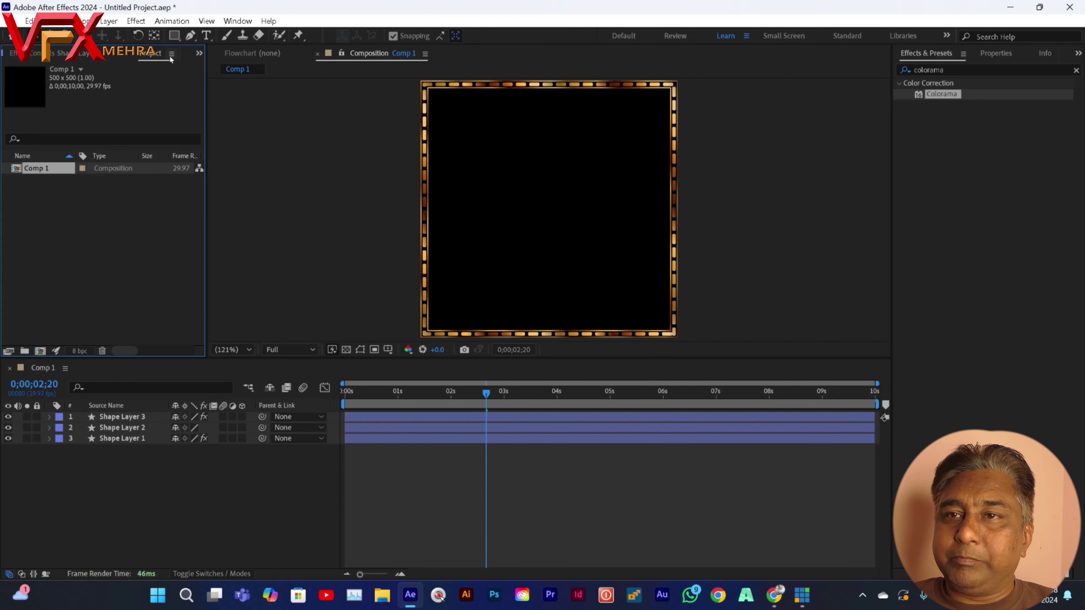
pyautogui.click(67, 269)
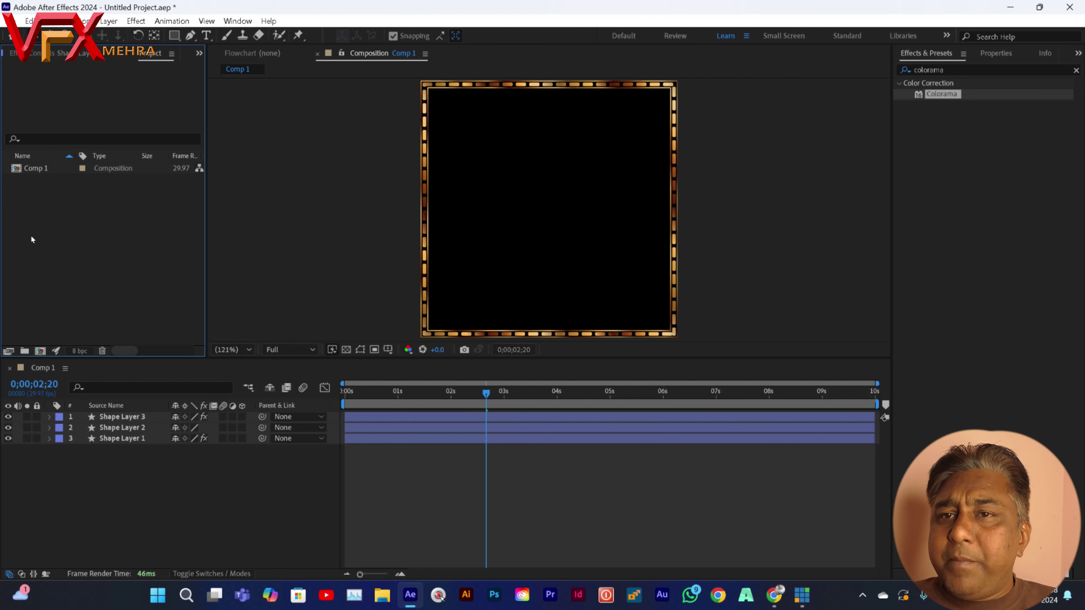
pyautogui.click(114, 513)
pyautogui.click(39, 168)
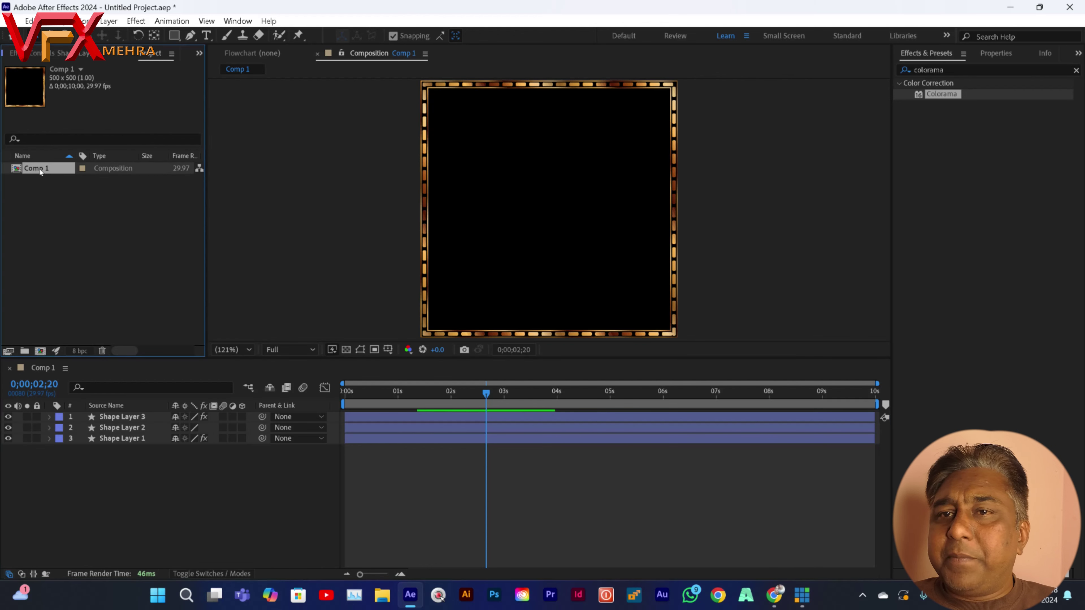
pyautogui.click(99, 208)
pyautogui.click(48, 170)
pyautogui.click(71, 252)
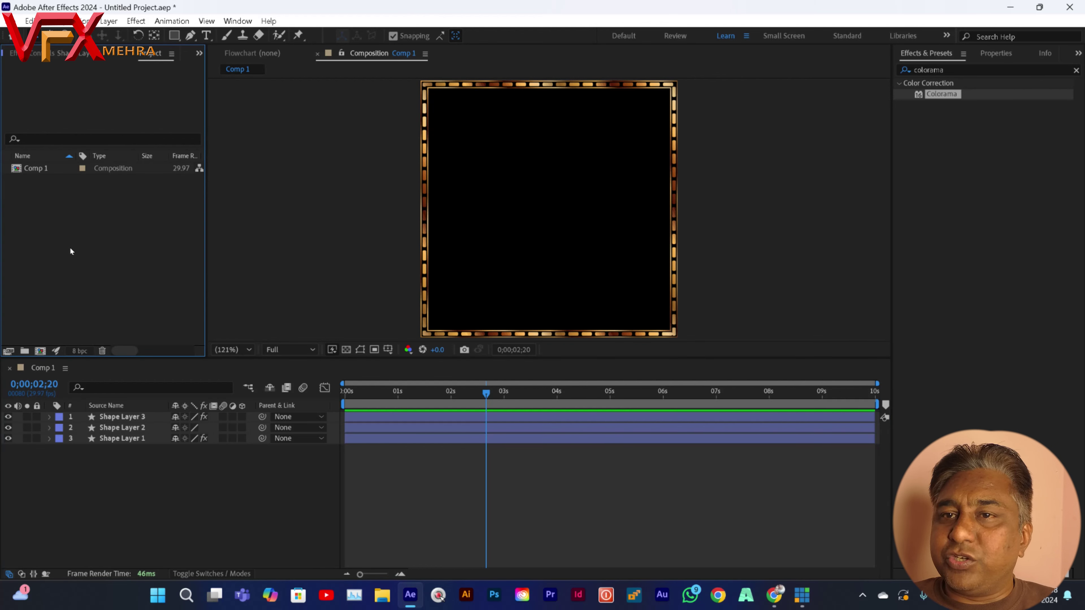
pyautogui.click(46, 170)
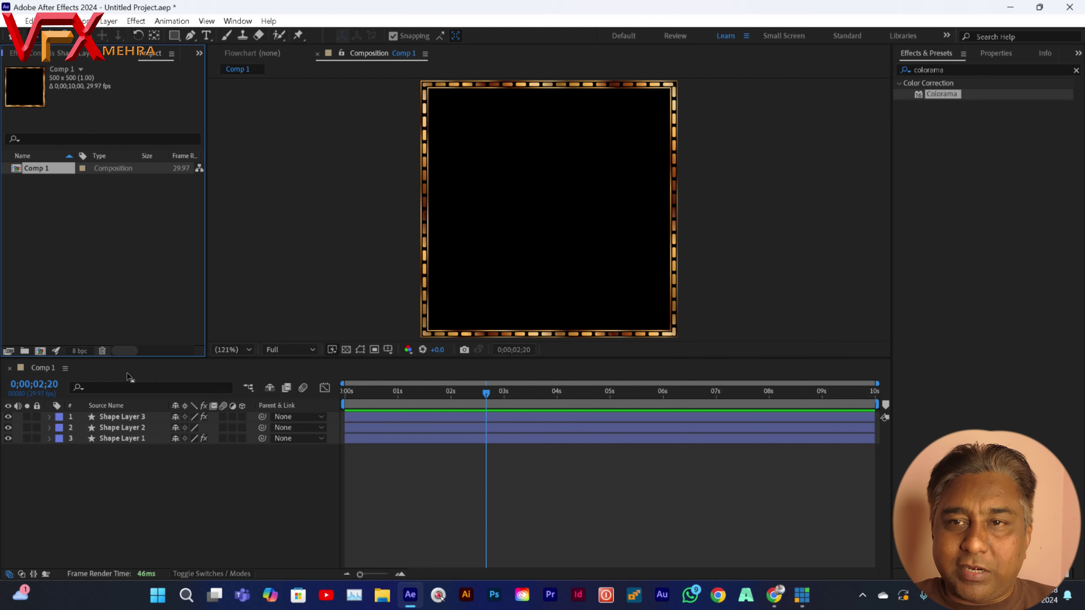
pyautogui.click(38, 214)
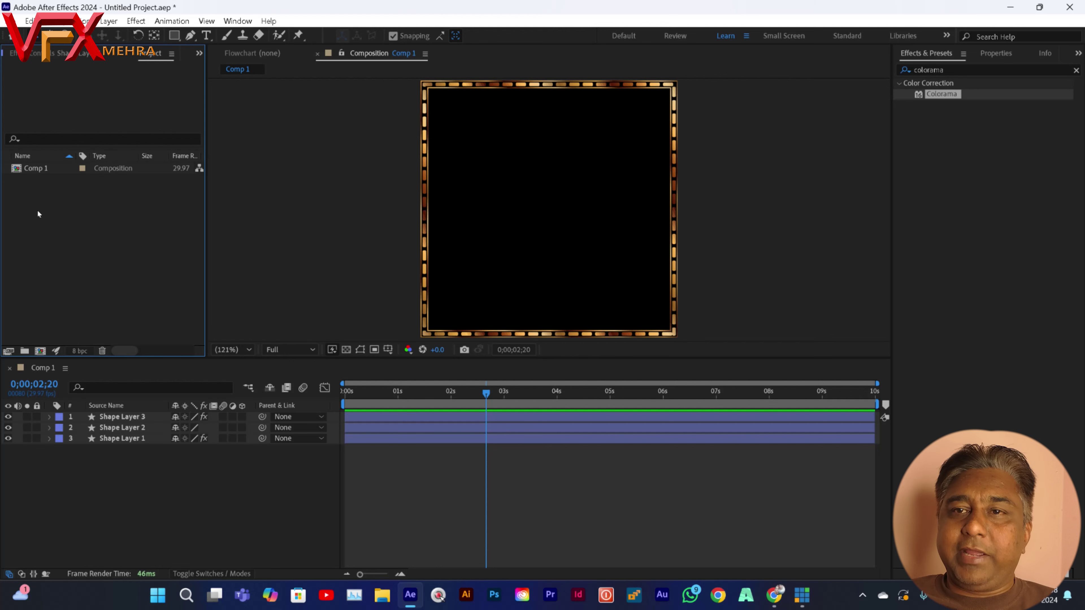
# Duplicate Comp 1 five times in the project.
pyautogui.click(42, 171)
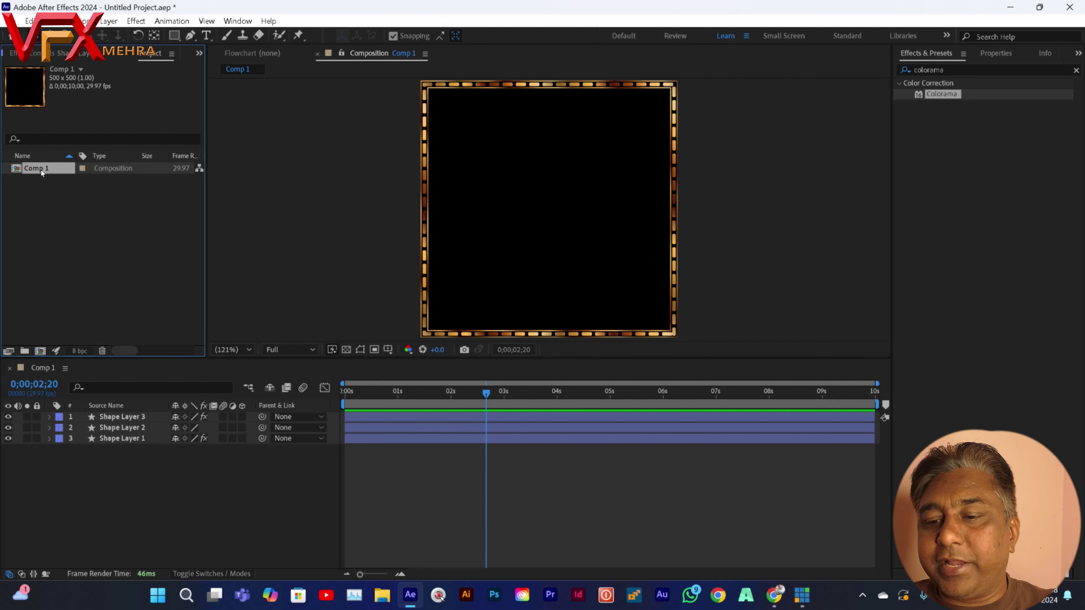
pyautogui.hotkey('ctrl', 'd')
pyautogui.hotkey('ctrl', 'd')
pyautogui.hotkey('ctrl', 'd')
pyautogui.hotkey('ctrl', 'd')
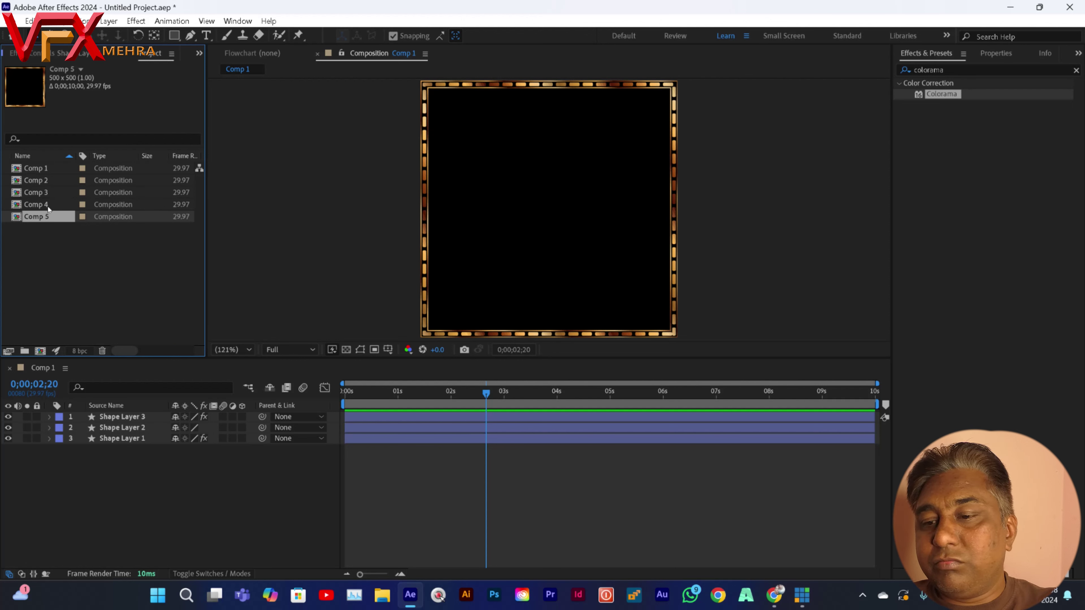
pyautogui.hotkey('ctrl', 'd')
pyautogui.click(82, 274)
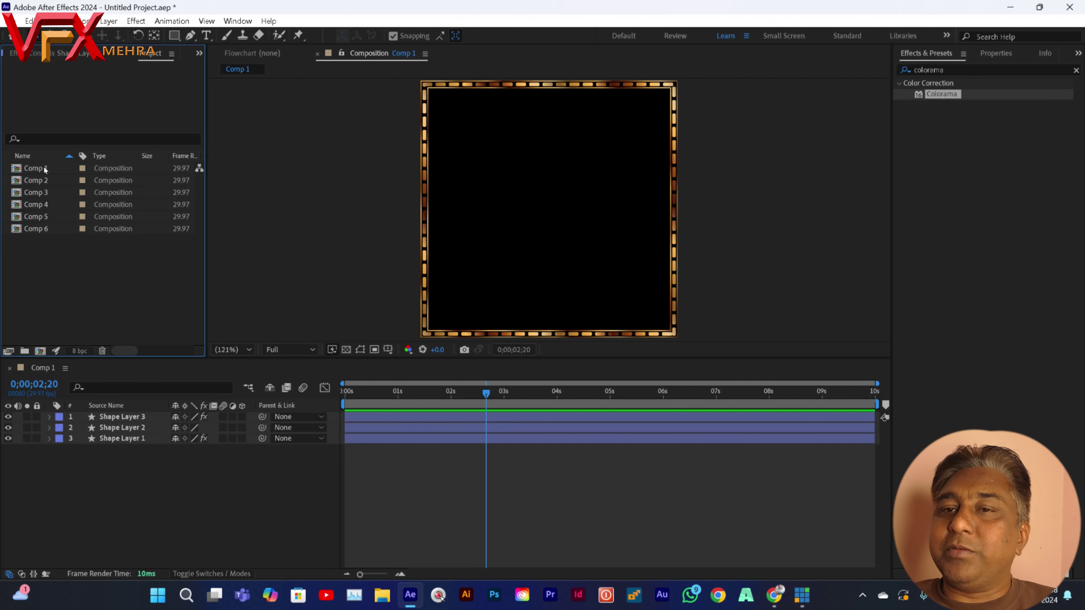
# Open all six compositions, Comp 1 to Comp 6, in the timeline and return Comp 6 to its first frame.
pyautogui.moveTo(36, 261); pyautogui.dragTo(38, 169)
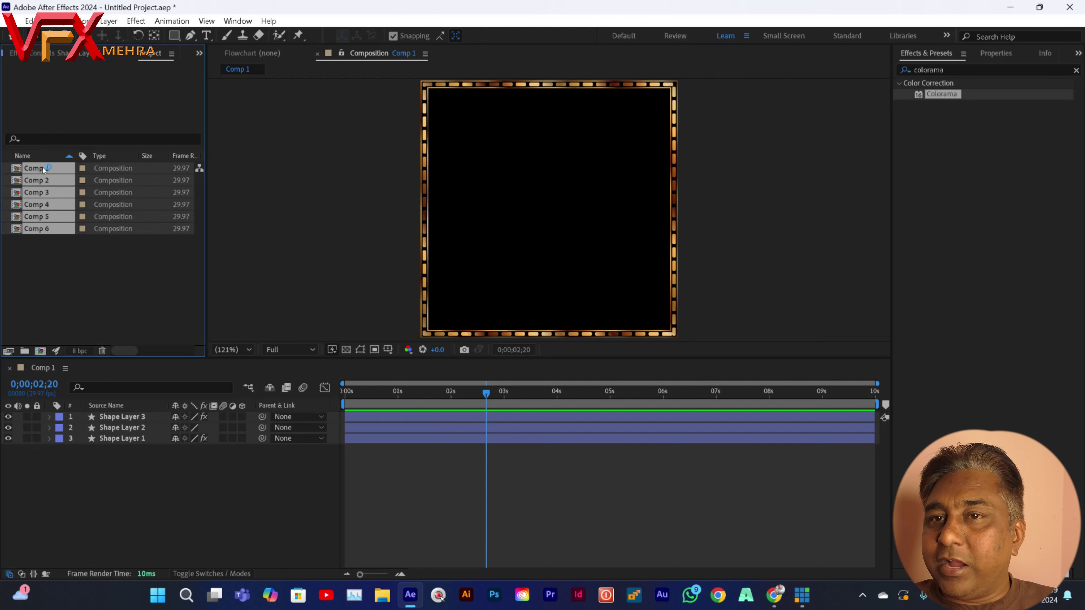
pyautogui.doubleClick(43, 168)
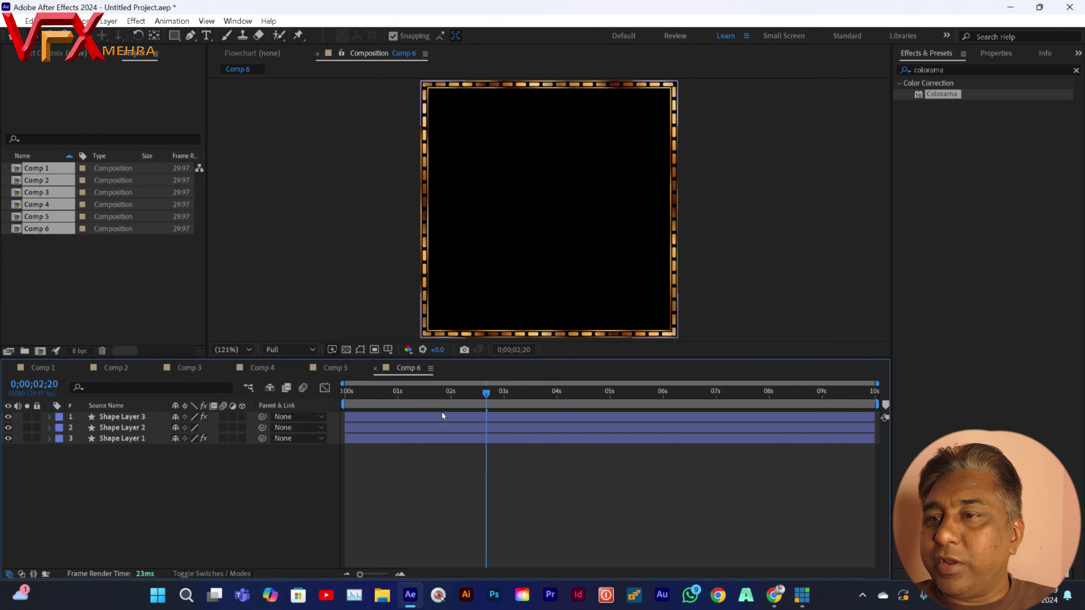
pyautogui.moveTo(487, 393); pyautogui.dragTo(129, 466)
pyautogui.click(86, 261)
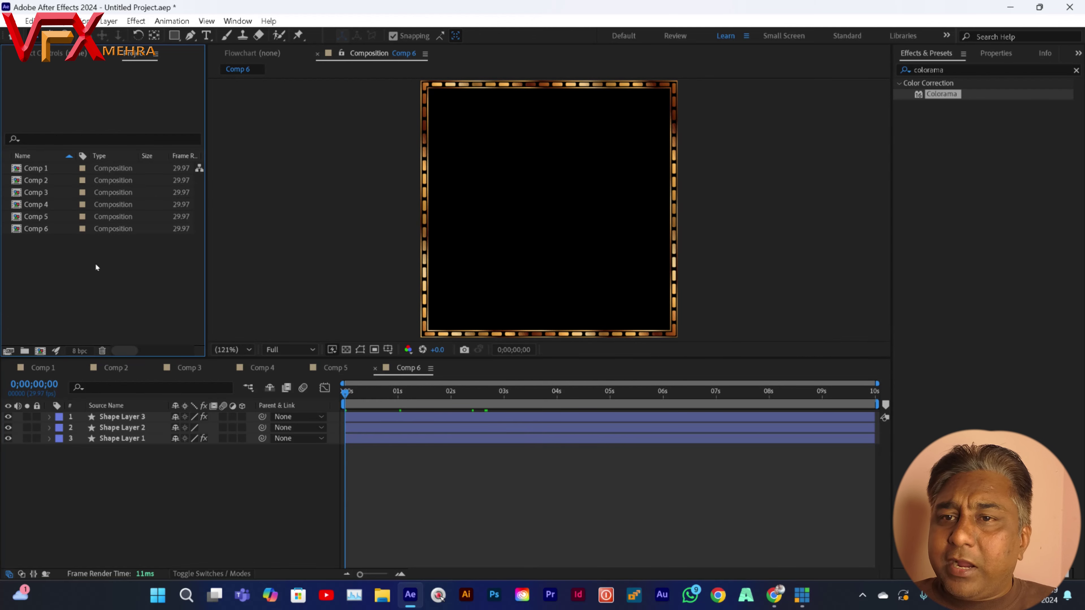
# Import all seven pictures (6, ganesha and pic (1) to pic (5)) from New folder (3) on the Desktop as footage.
pyautogui.doubleClick(157, 297)
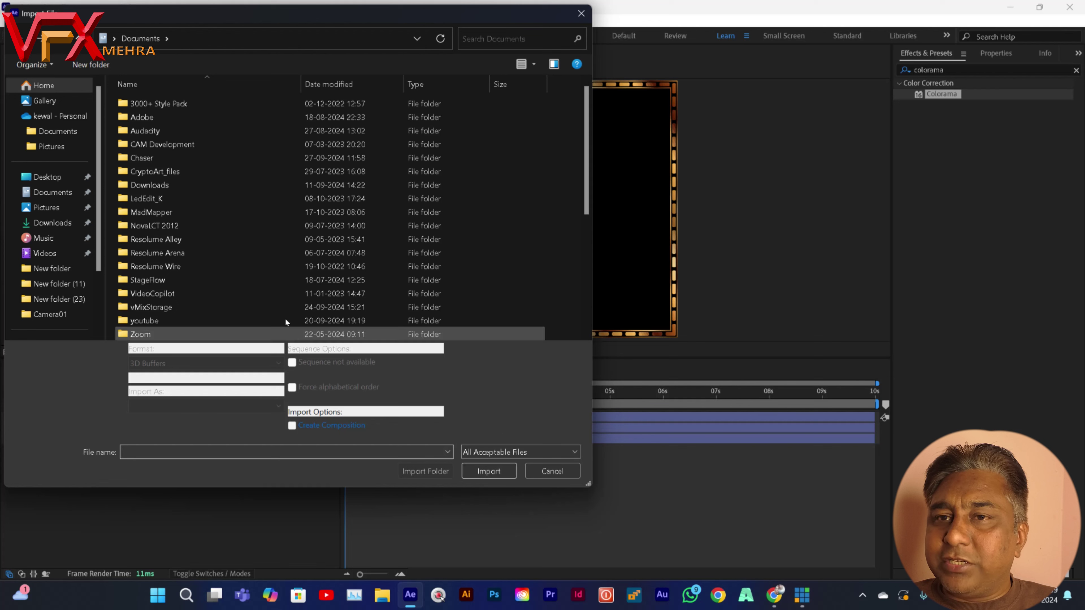
pyautogui.click(47, 177)
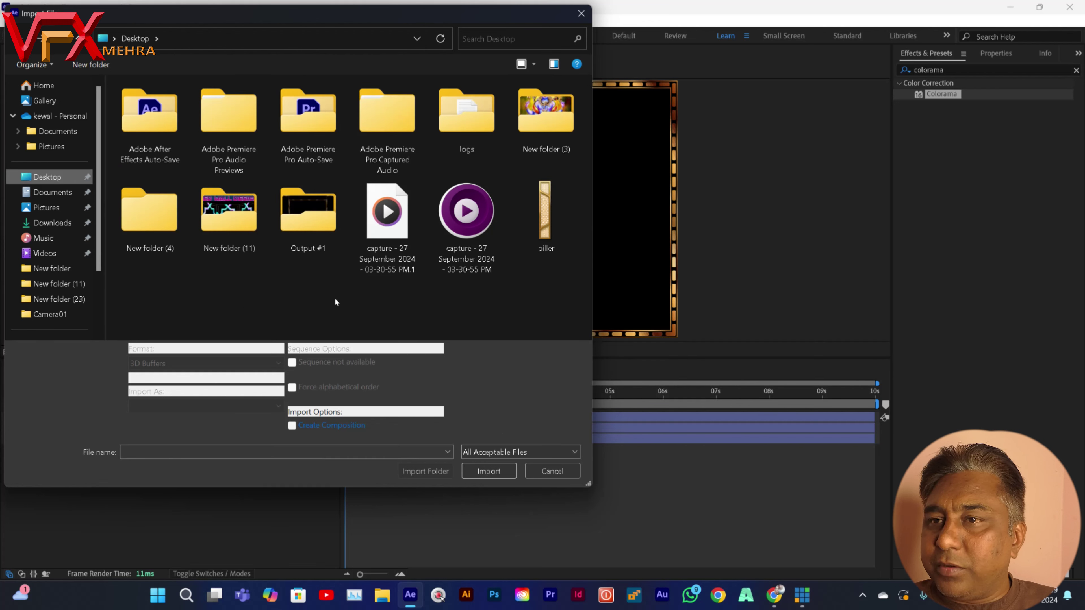
pyautogui.doubleClick(556, 123)
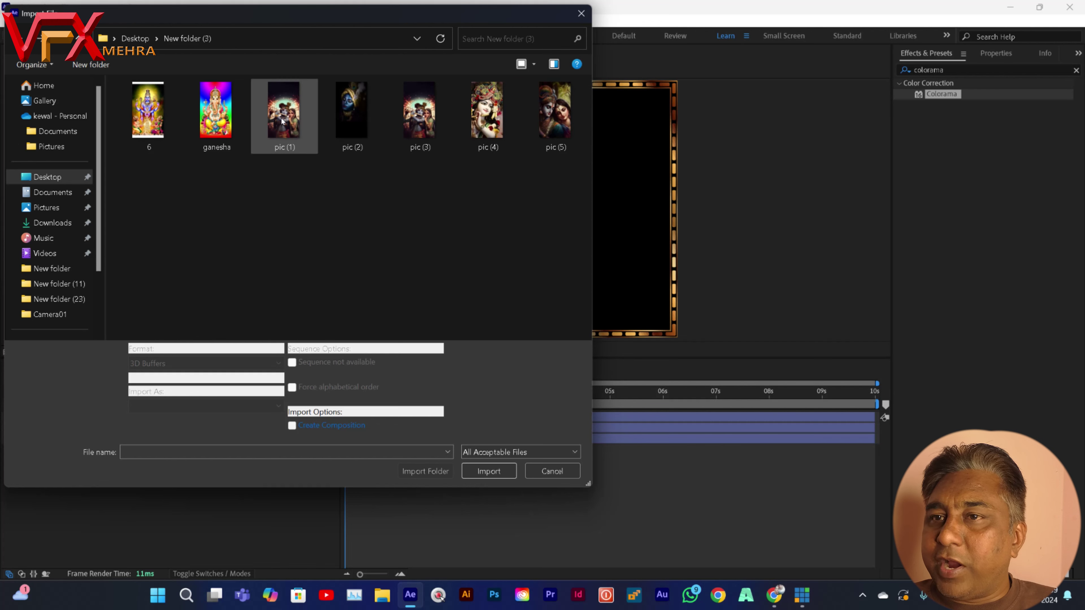
pyautogui.moveTo(262, 228); pyautogui.dragTo(586, 76)
pyautogui.moveTo(148, 237); pyautogui.dragTo(584, 120)
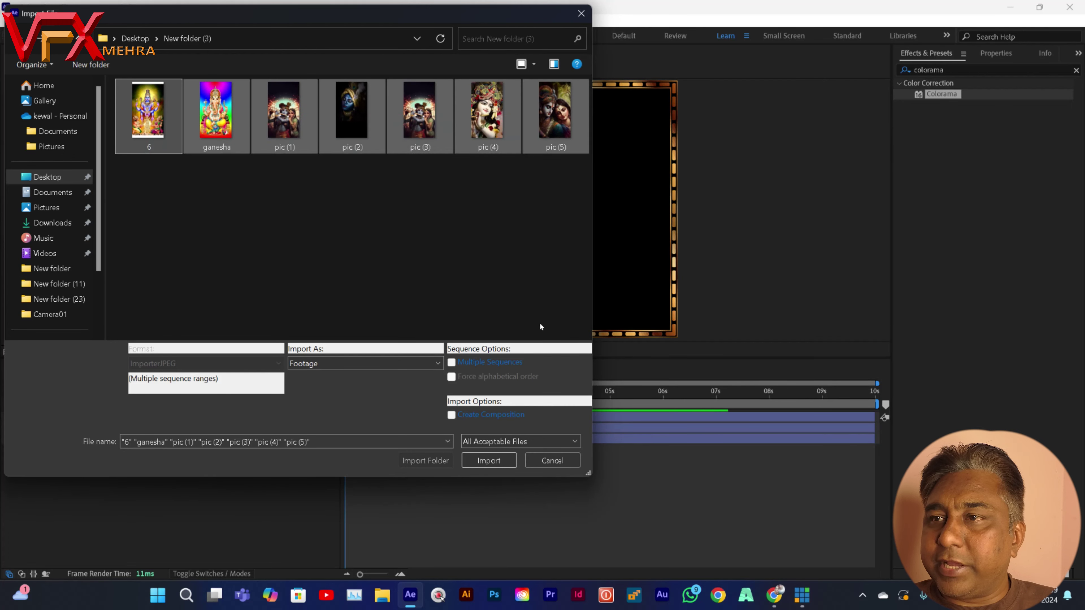
pyautogui.click(489, 461)
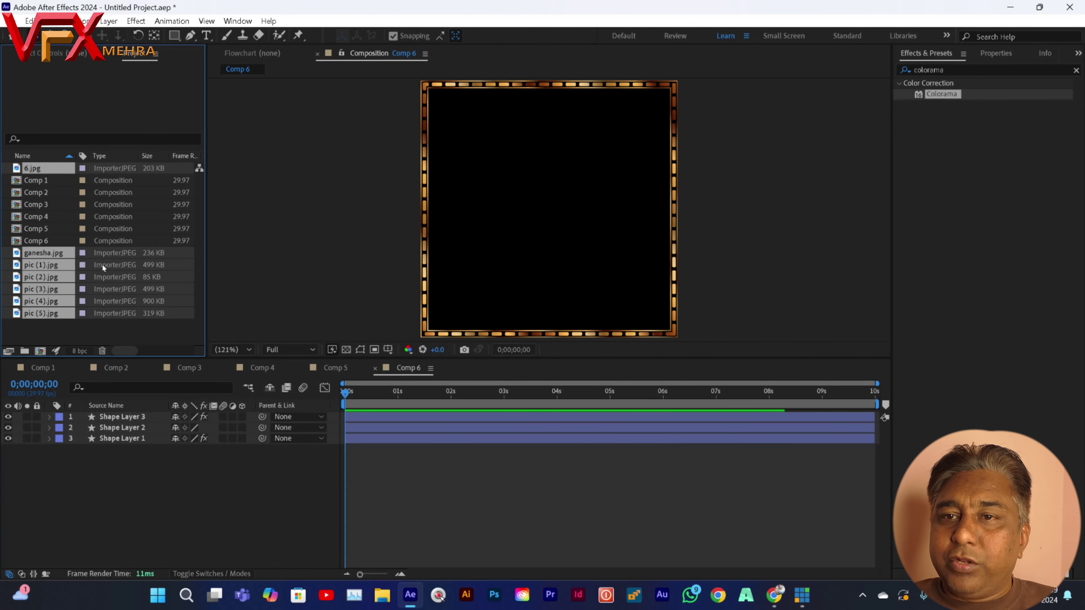
# Check the thumbnails of Comp 5 and the imported pictures ganesha.jpg, pic (5).jpg, pic (4).jpg and pic (3).jpg.
pyautogui.click(50, 232)
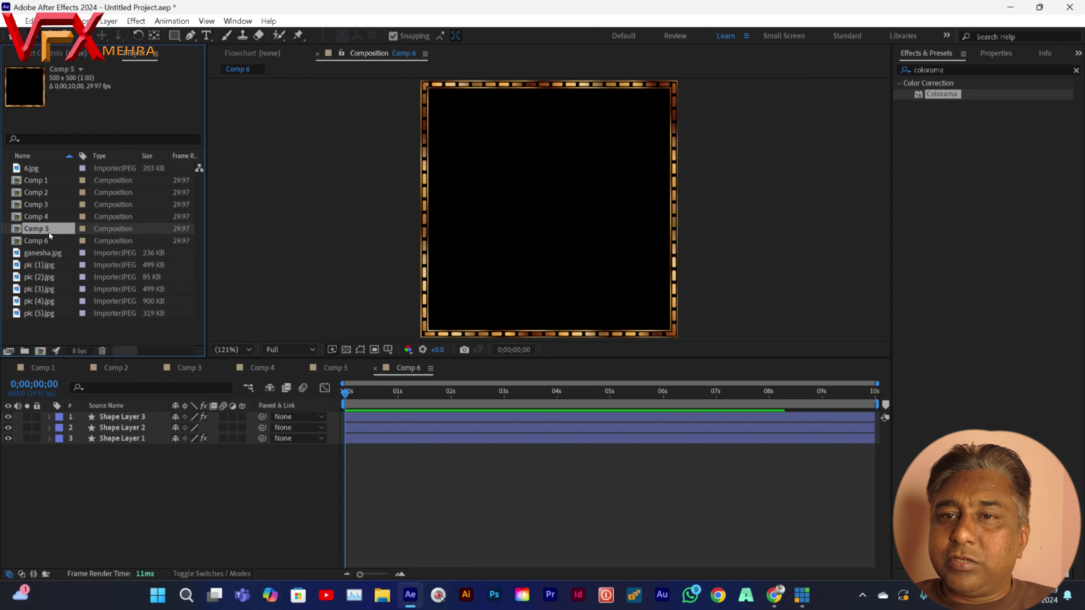
pyautogui.click(52, 253)
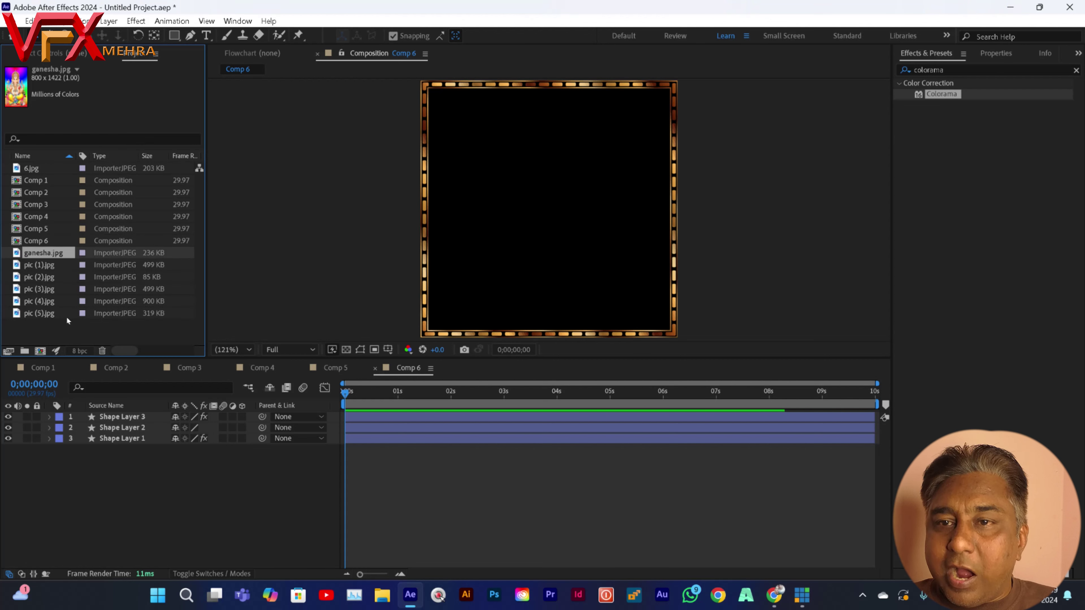
pyautogui.click(43, 314)
pyautogui.click(46, 301)
pyautogui.click(48, 290)
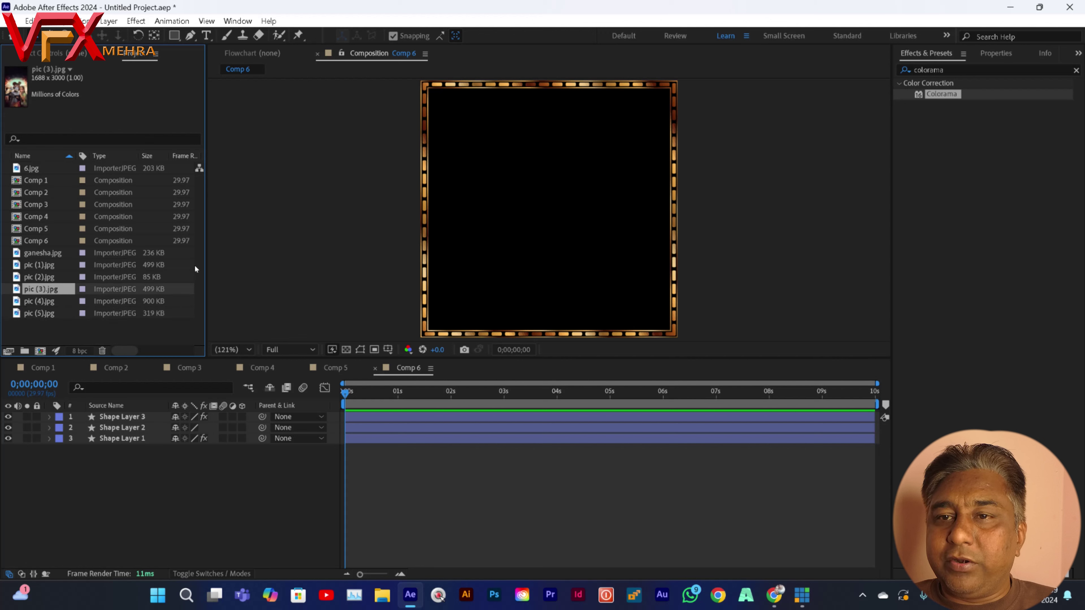
pyautogui.click(32, 336)
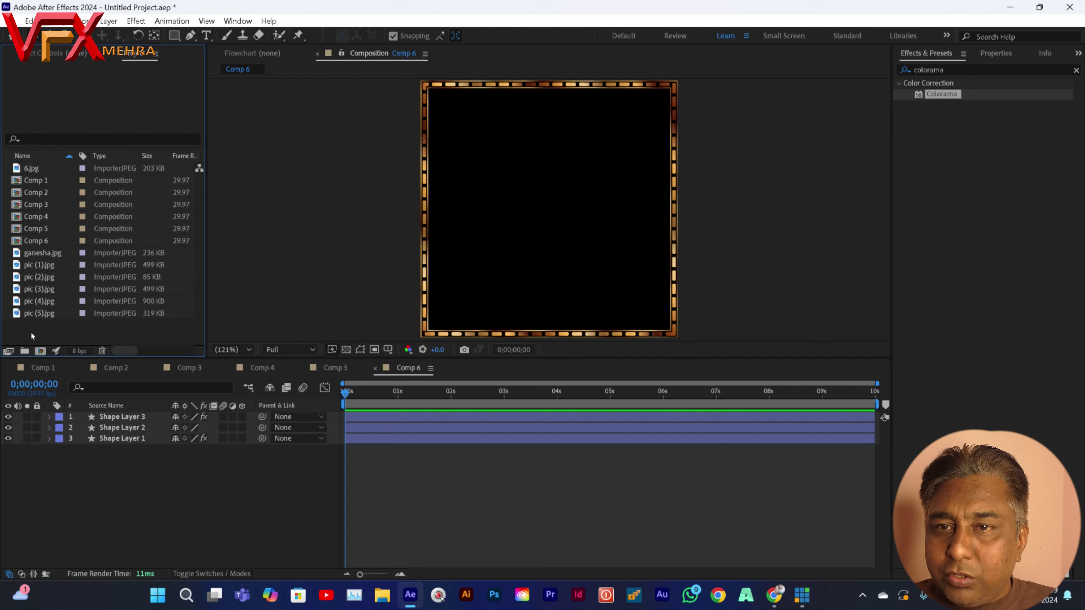
# Add pic (1).jpg to Comp 1 as the lowest layer, beneath the three border shape layers.
pyautogui.click(48, 265)
pyautogui.moveTo(43, 268); pyautogui.dragTo(76, 241)
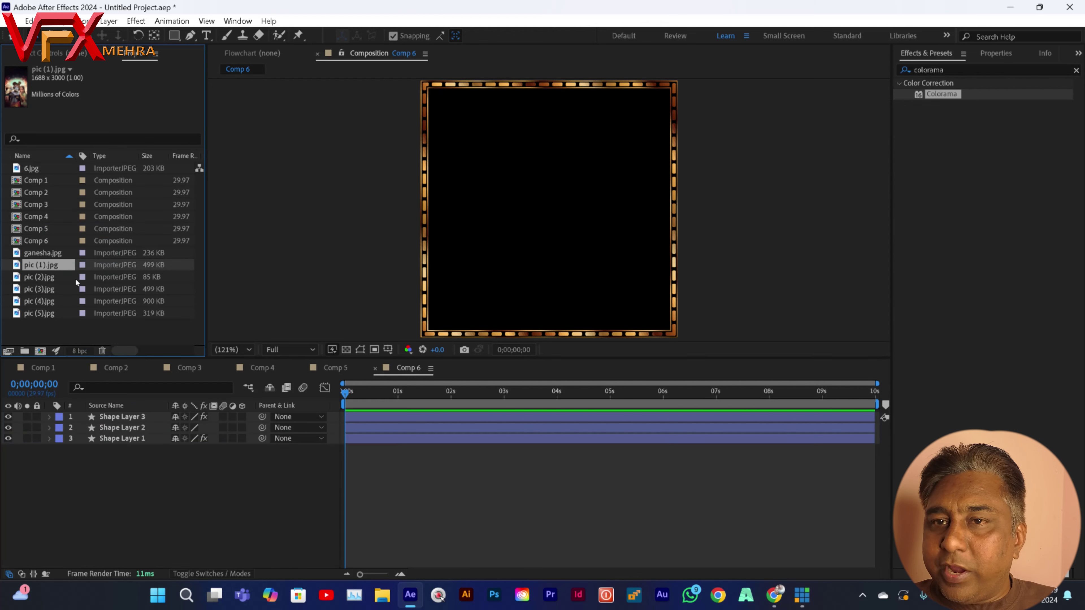
pyautogui.click(64, 369)
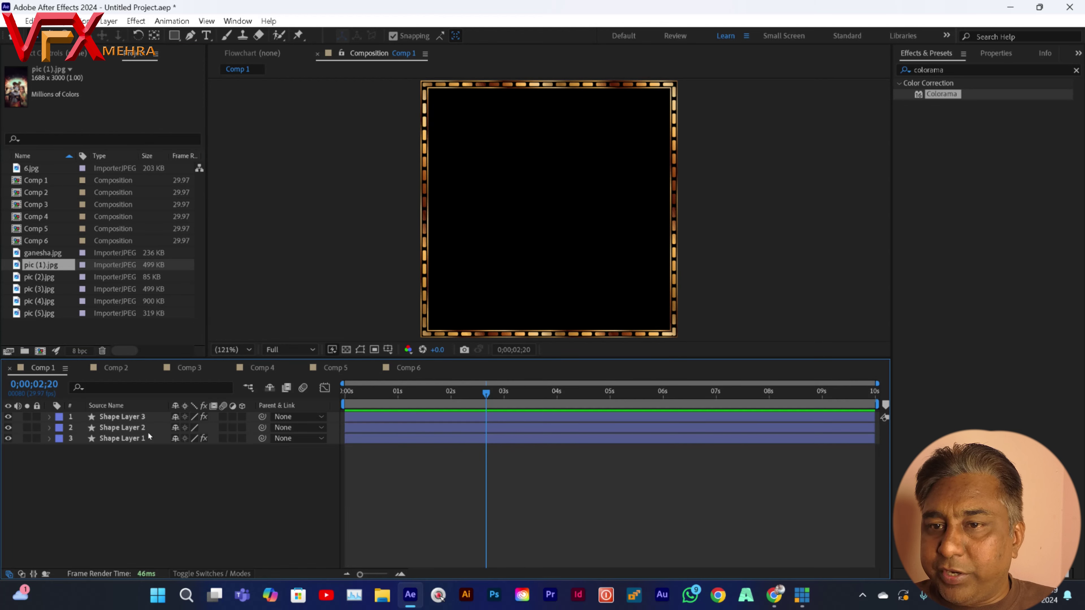
pyautogui.moveTo(41, 274); pyautogui.dragTo(113, 478)
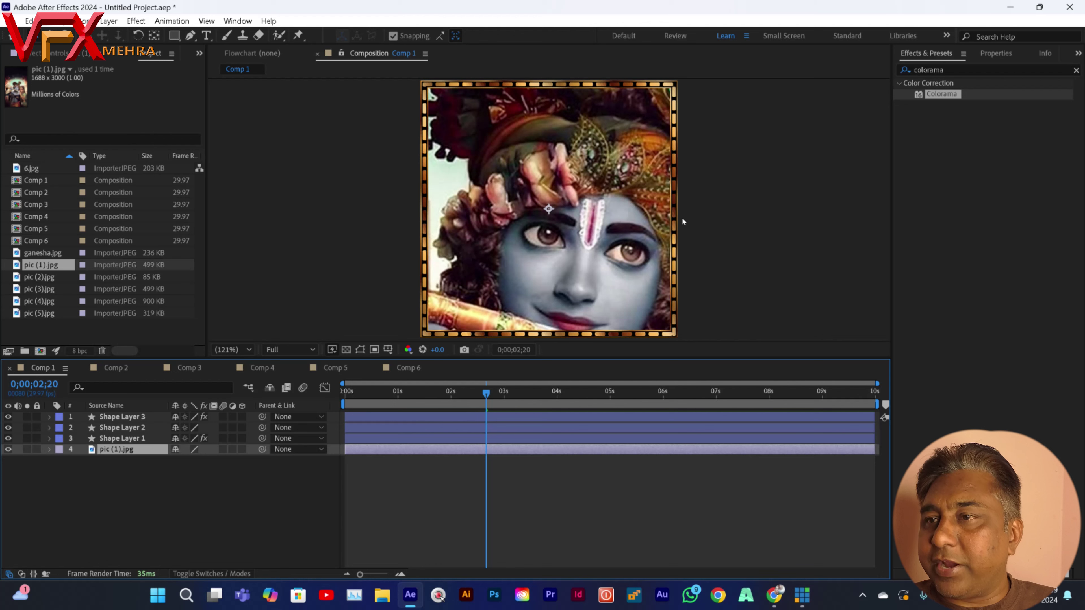
# Scale pic (1).jpg to 36% and reposition it so both figures sit inside the border.
pyautogui.press('s')
pyautogui.moveTo(187, 466); pyautogui.dragTo(165, 478)
pyautogui.moveTo(576, 279); pyautogui.dragTo(558, 236)
pyautogui.click(254, 515)
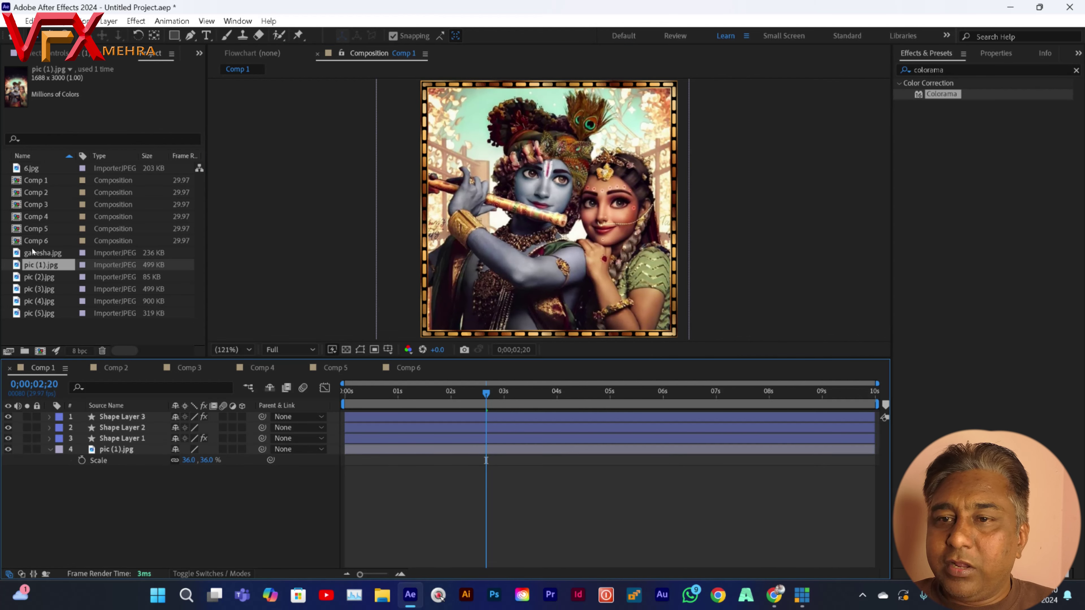
pyautogui.click(49, 450)
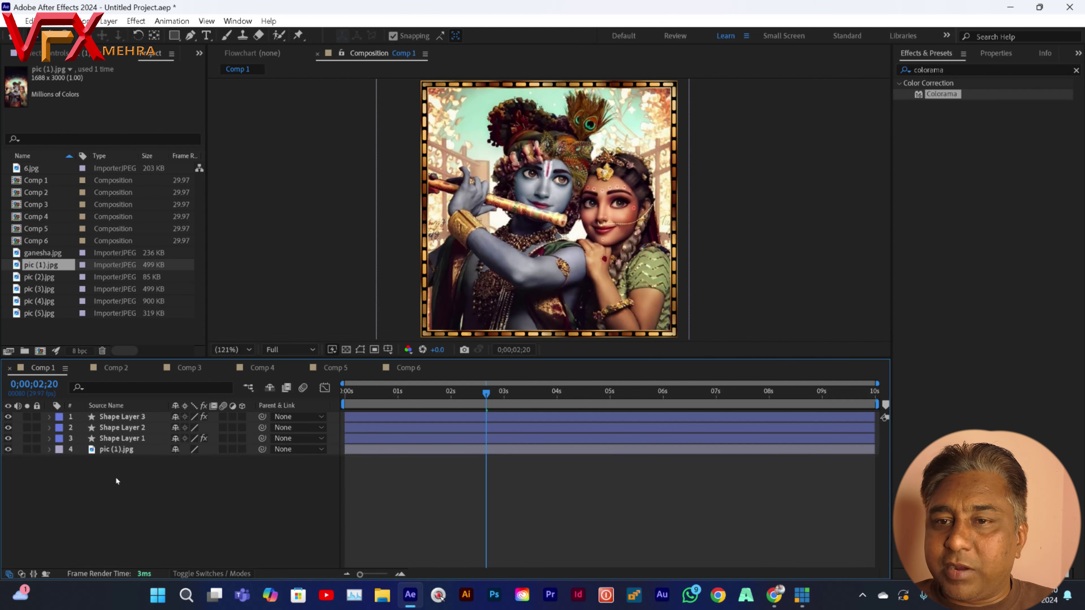
# Add pic (2).jpg beneath the shape layers in Comp 2 and scale it to 52%.
pyautogui.click(111, 369)
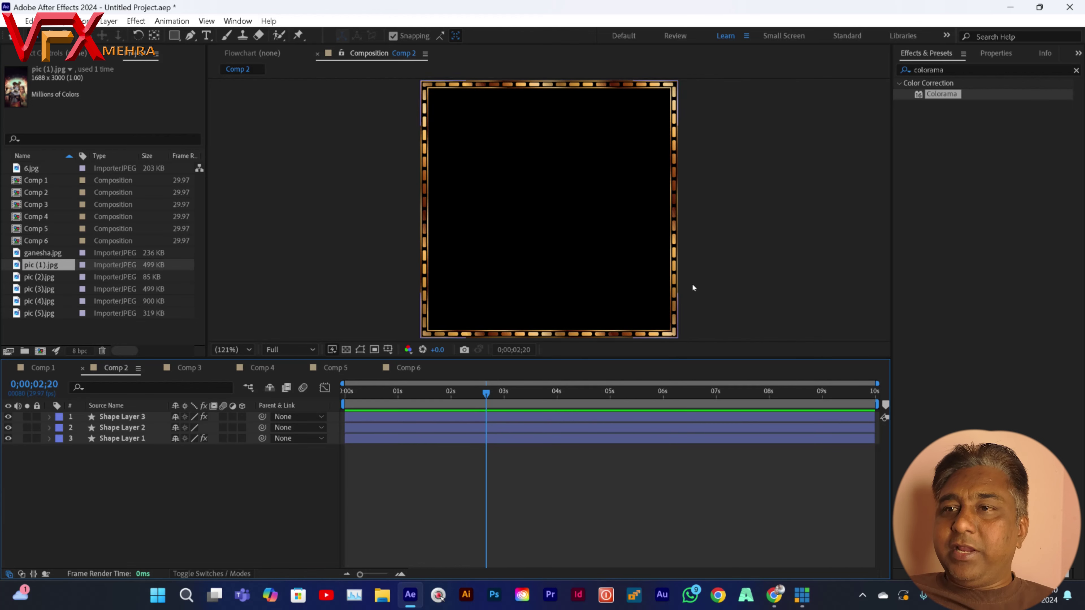
pyautogui.moveTo(51, 279); pyautogui.dragTo(132, 476)
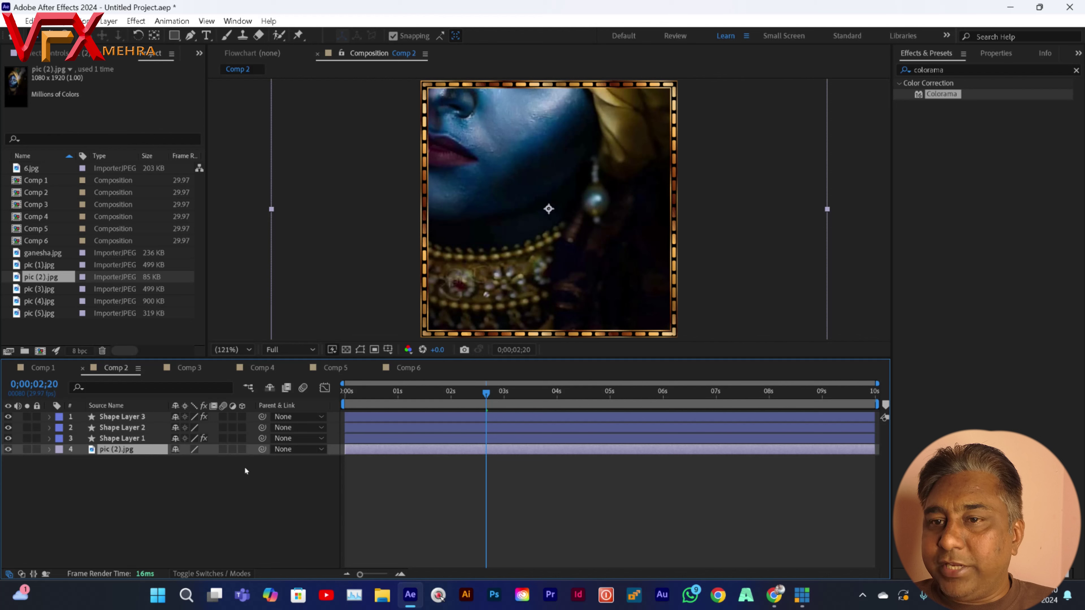
pyautogui.press('s')
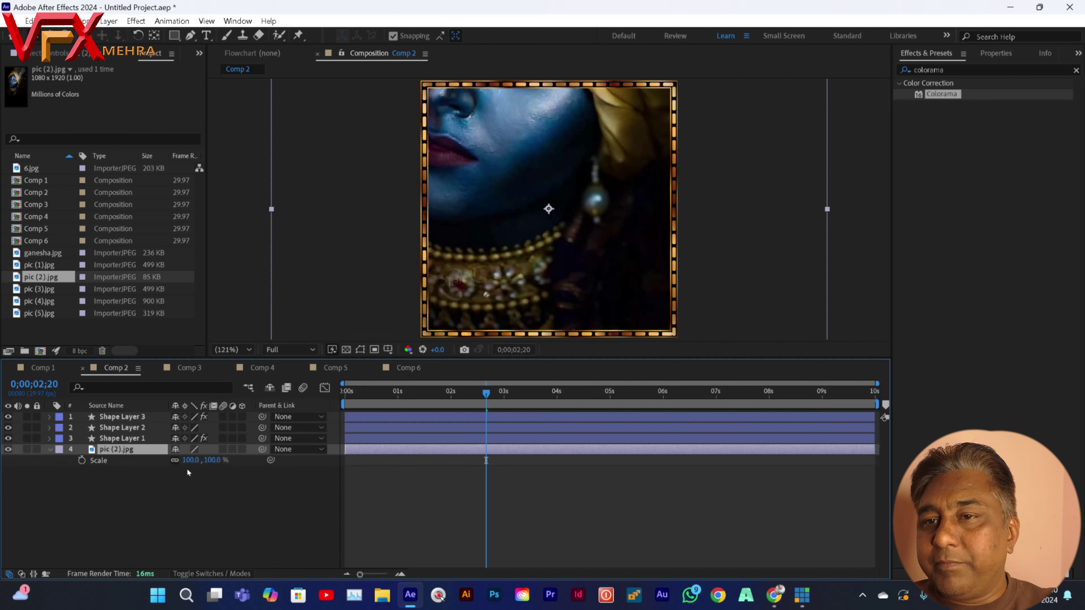
pyautogui.moveTo(191, 461); pyautogui.dragTo(179, 475)
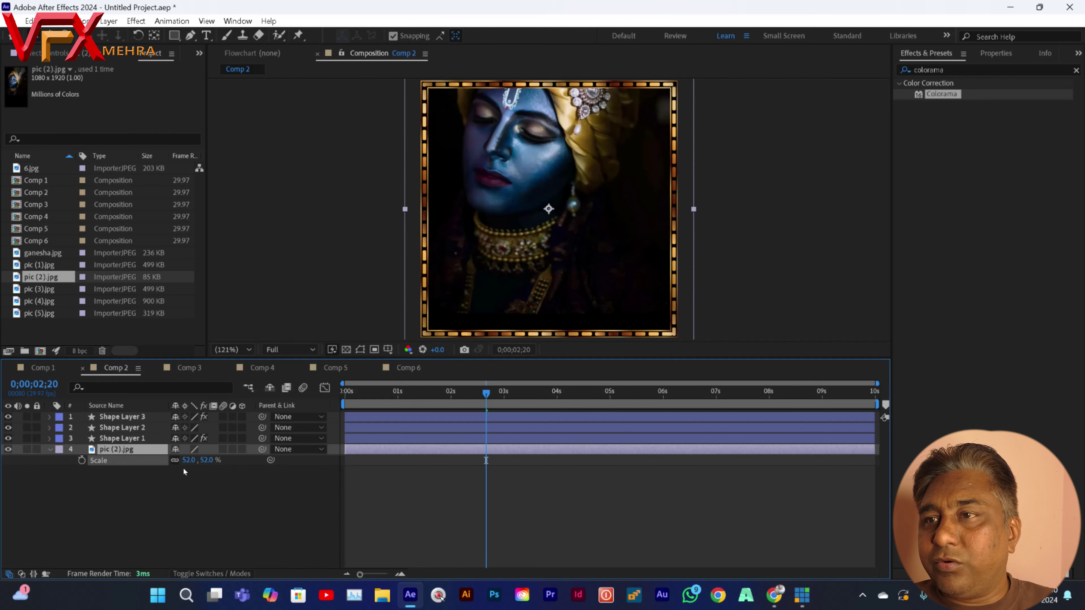
# Move pic (2).jpg downward so the face and turban fill the border, and collapse its layer properties.
pyautogui.moveTo(505, 150); pyautogui.dragTo(519, 212)
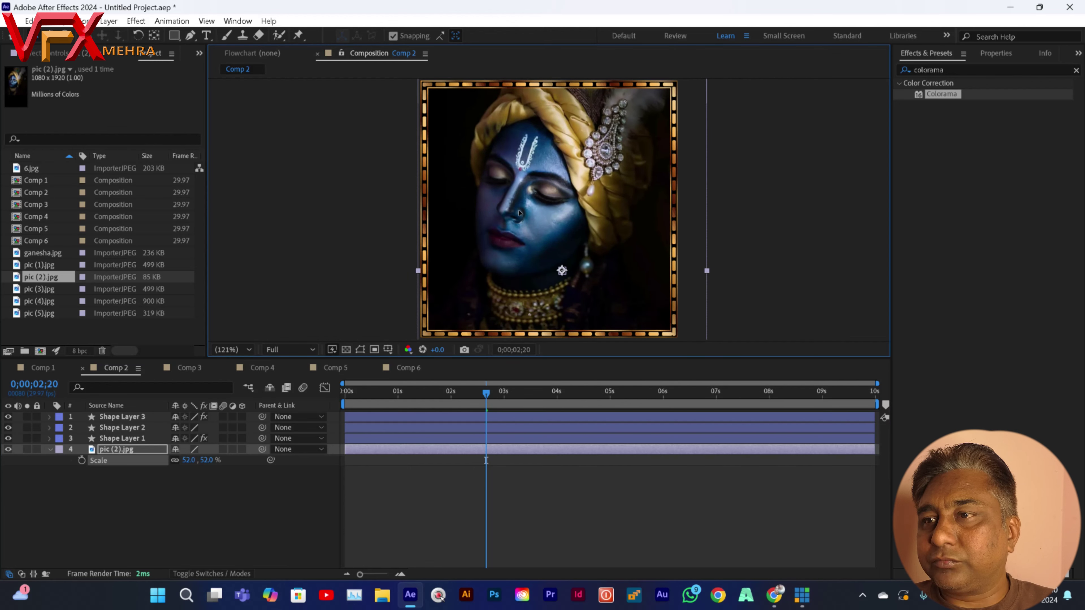
pyautogui.click(208, 501)
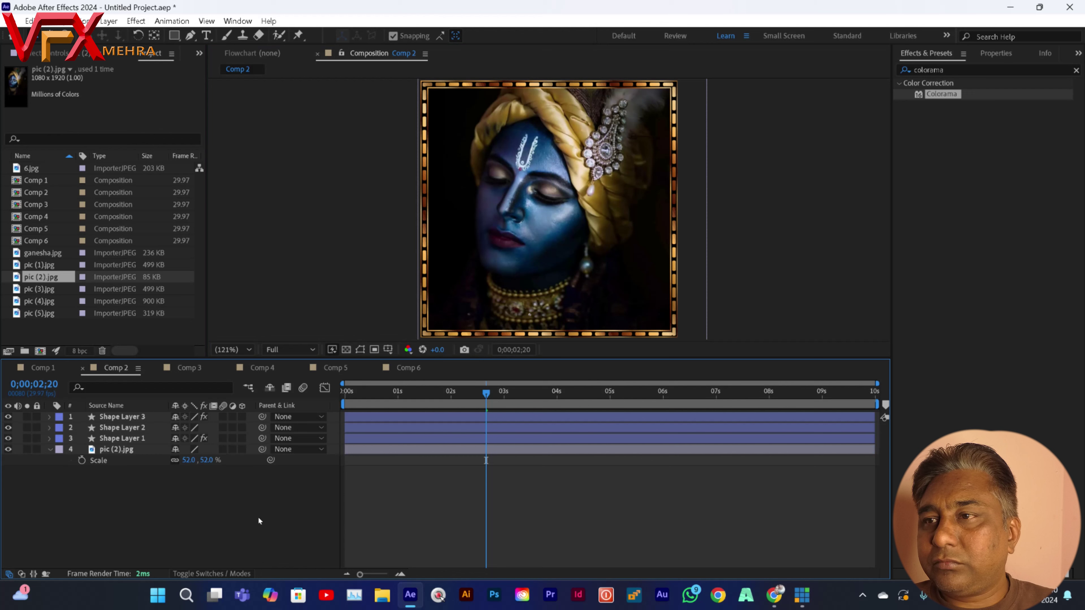
pyautogui.click(50, 450)
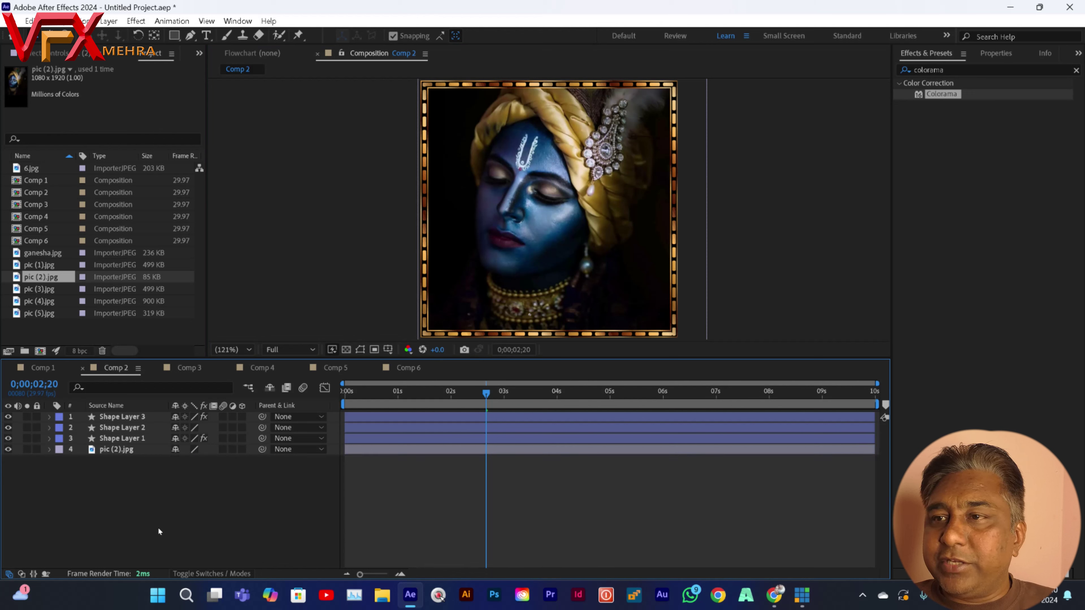
pyautogui.click(129, 450)
pyautogui.click(176, 510)
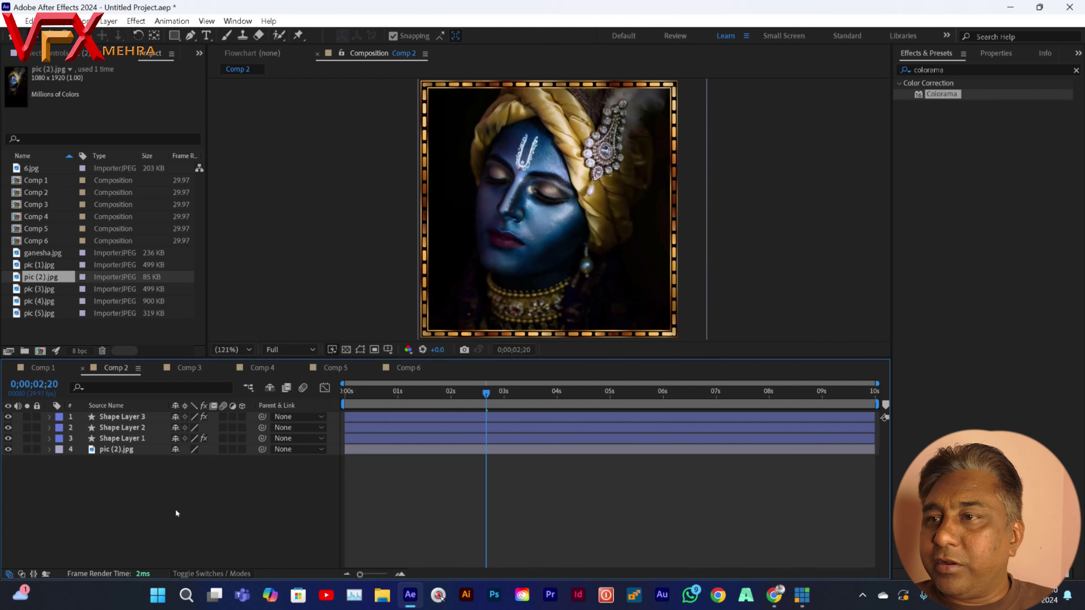
# Add pic (3).jpg beneath the shape layers in Comp 3 and scale it to 32%.
pyautogui.click(188, 368)
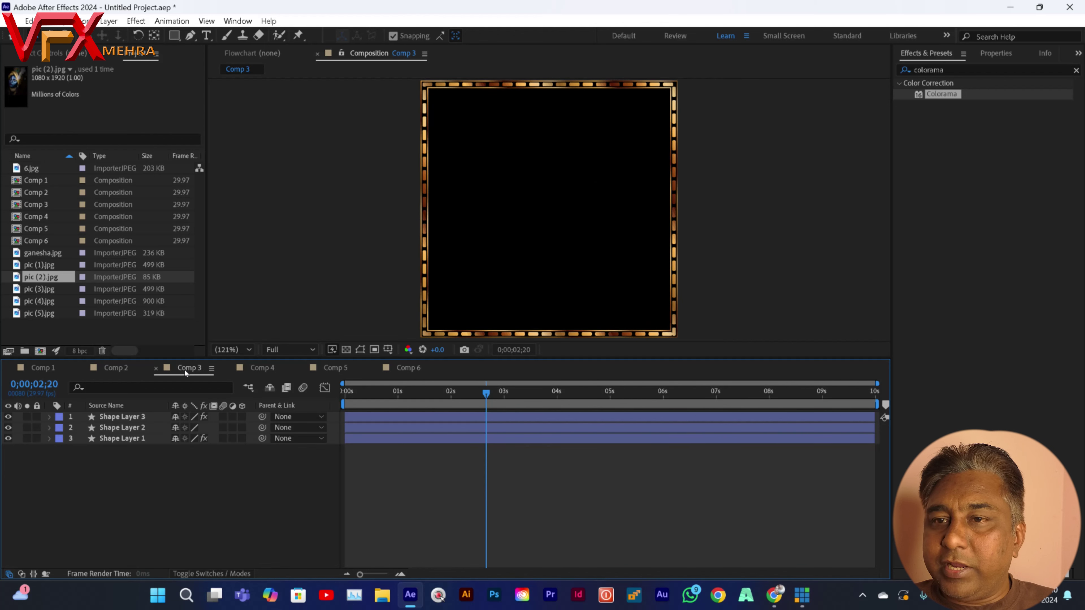
pyautogui.moveTo(38, 287); pyautogui.dragTo(129, 486)
pyautogui.press('s')
pyautogui.moveTo(194, 466); pyautogui.dragTo(157, 471)
pyautogui.click(175, 507)
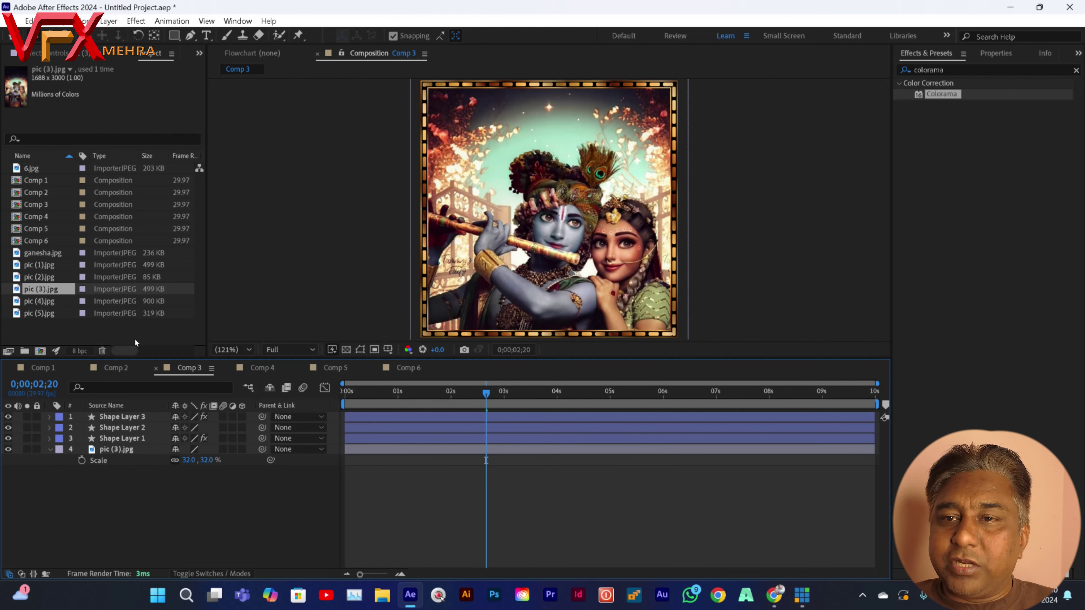
# Add pic (4).jpg beneath the shape layers in Comp 4 and scale it to 30%.
pyautogui.click(260, 367)
pyautogui.click(48, 301)
pyautogui.moveTo(50, 304); pyautogui.dragTo(128, 497)
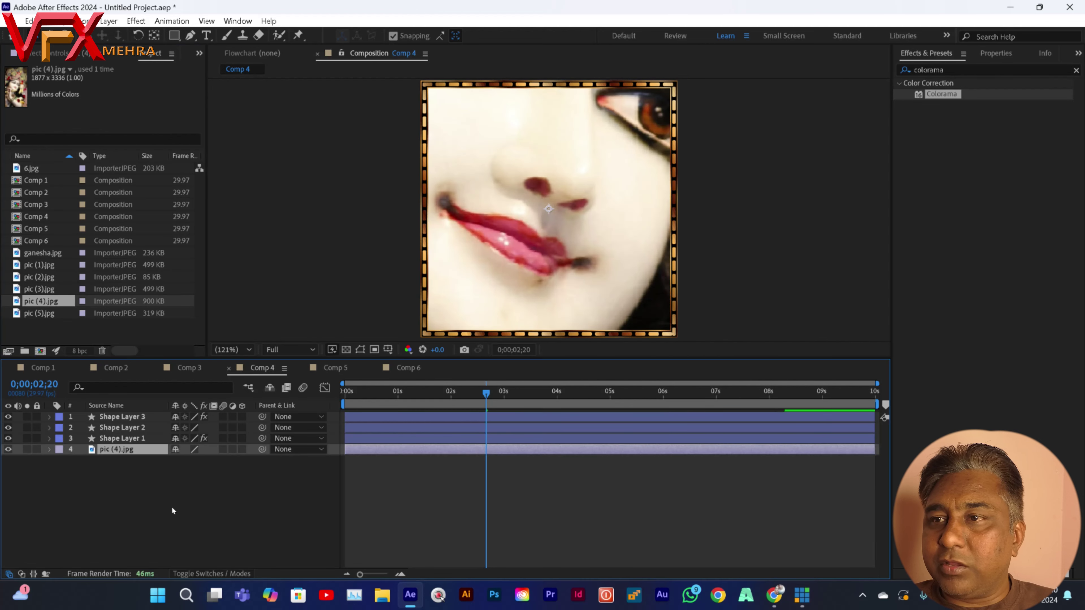
pyautogui.click(132, 452)
pyautogui.press('s')
pyautogui.moveTo(190, 465); pyautogui.dragTo(174, 491)
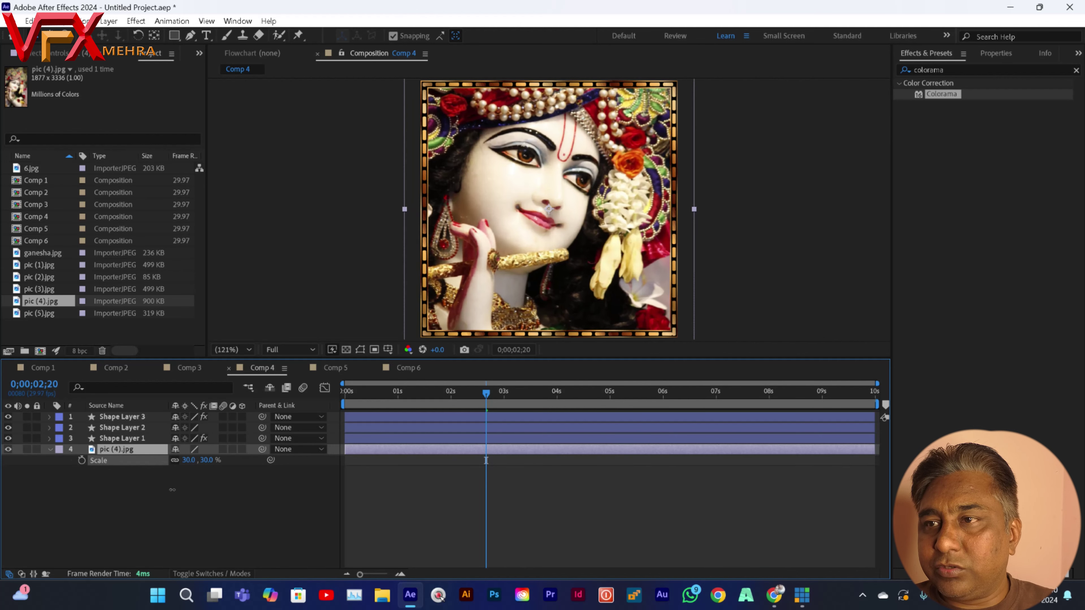
# Move pic (4).jpg slightly downward to frame the face inside the border, and collapse its layer properties.
pyautogui.moveTo(608, 222); pyautogui.dragTo(605, 241)
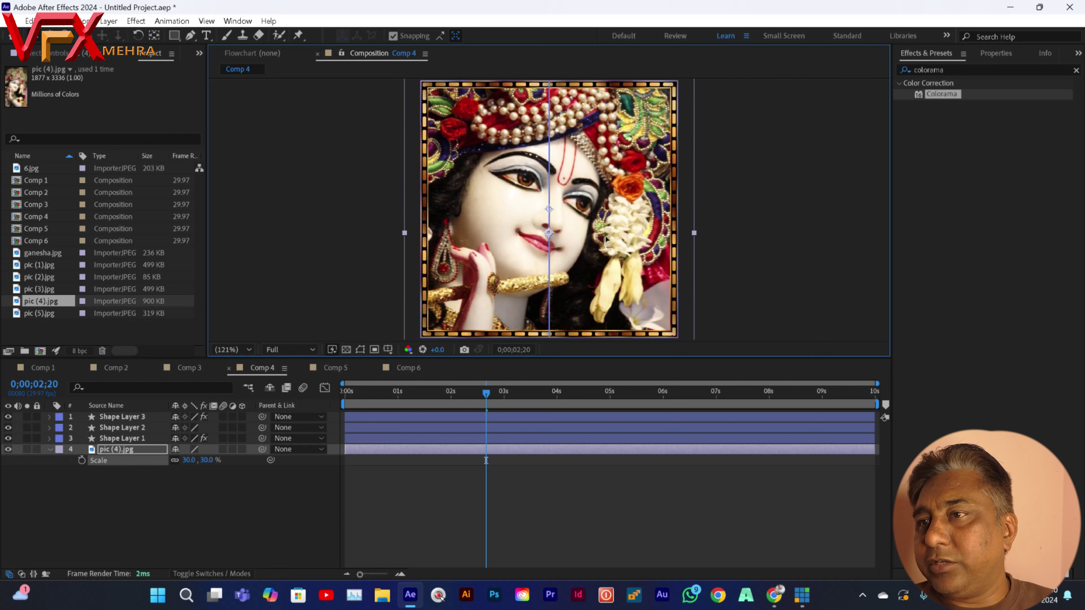
pyautogui.click(193, 527)
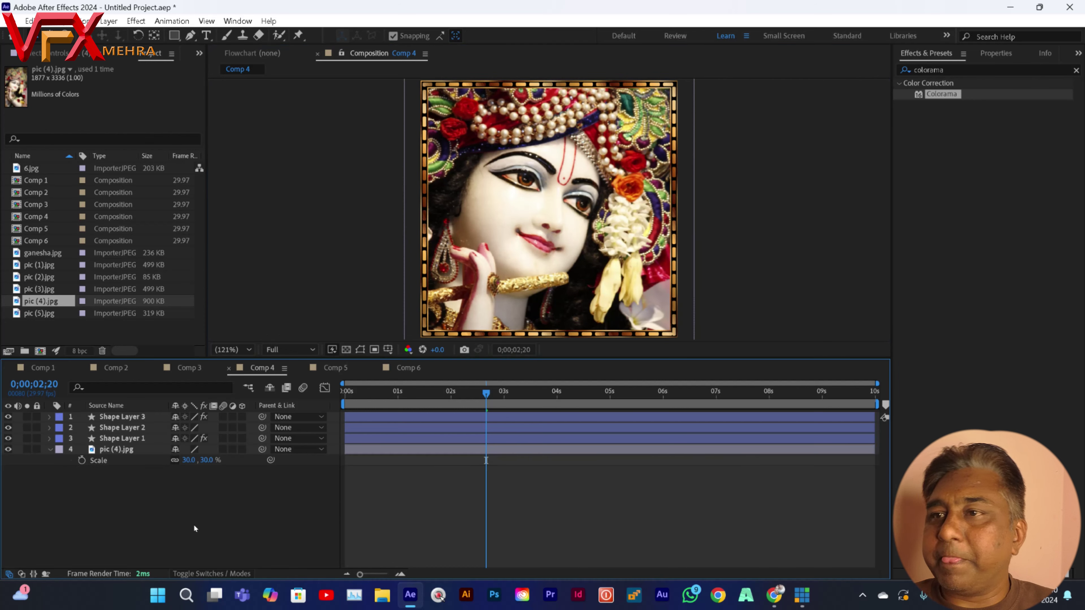
pyautogui.click(50, 449)
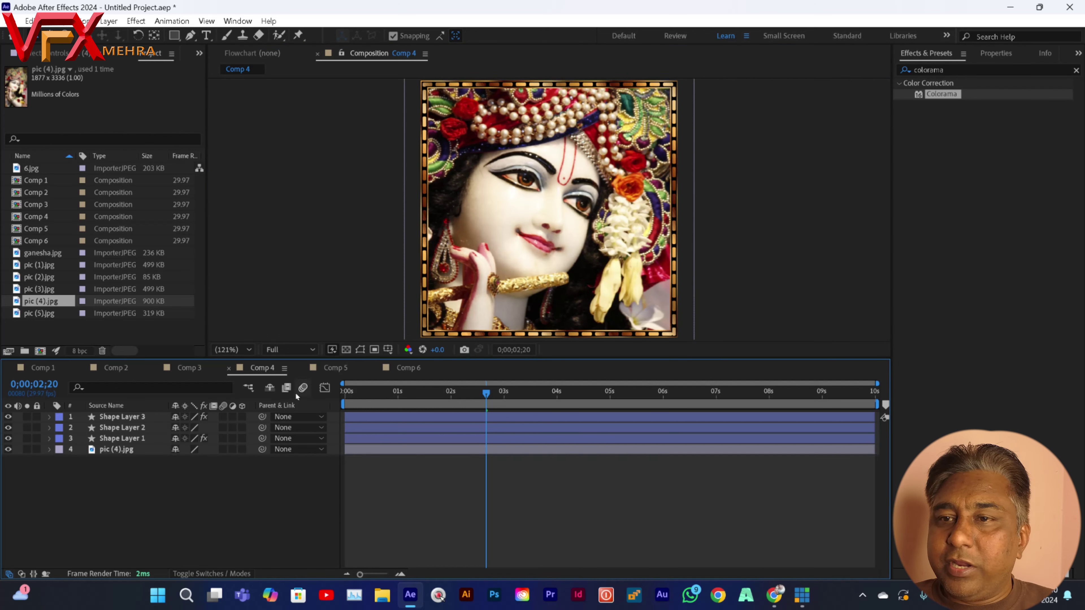
# Add pic (5).jpg beneath the shape layers in Comp 5, scaled to 43%, and collapse its layer properties.
pyautogui.click(333, 369)
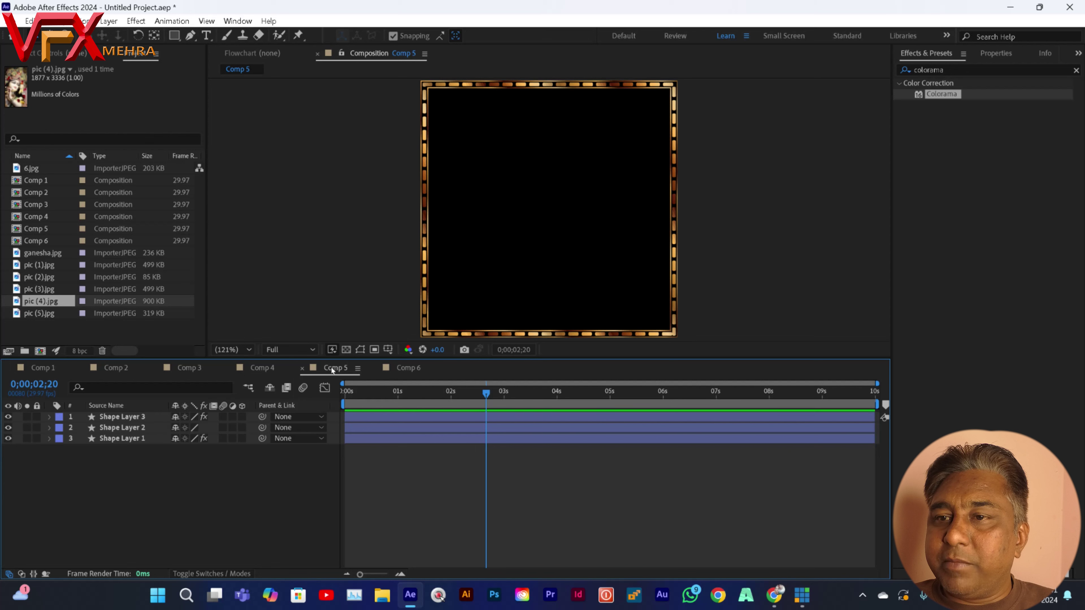
pyautogui.click(38, 313)
pyautogui.moveTo(111, 492); pyautogui.dragTo(111, 491)
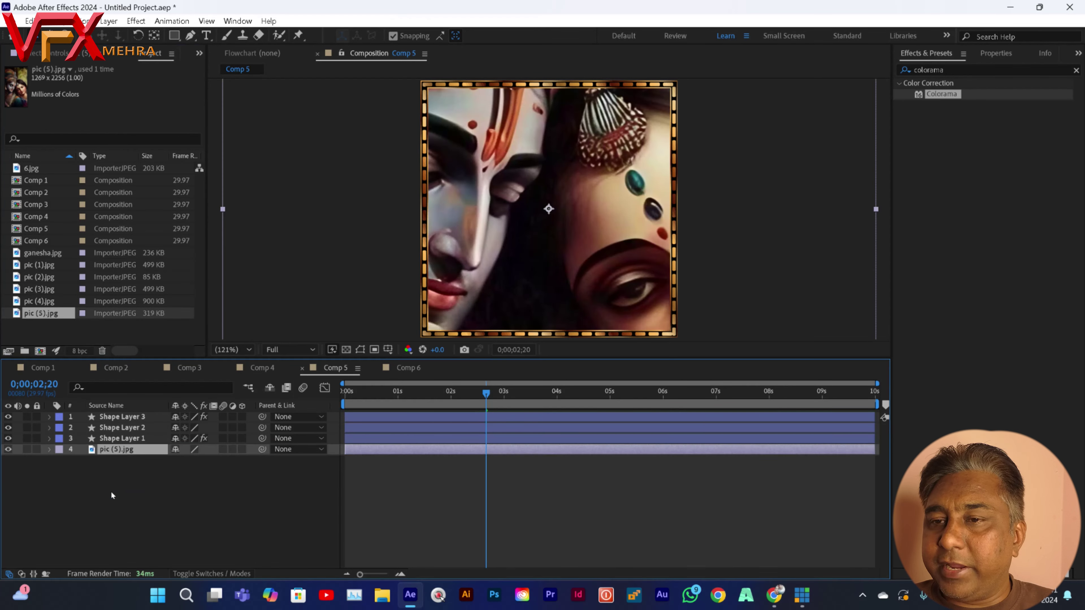
pyautogui.press('s')
pyautogui.moveTo(197, 466); pyautogui.dragTo(179, 482)
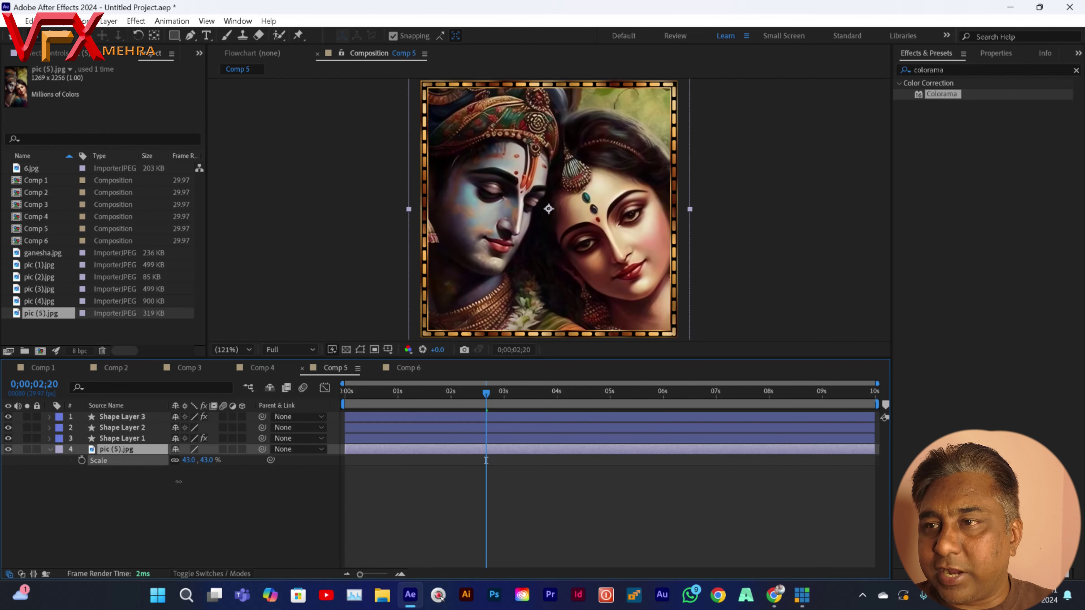
pyautogui.click(179, 487)
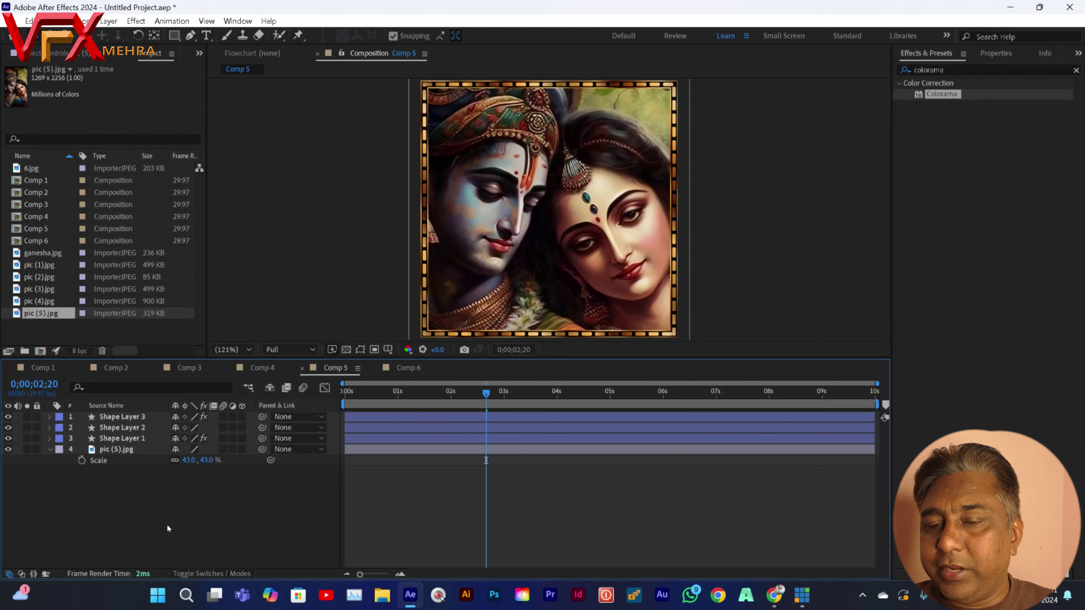
pyautogui.click(50, 449)
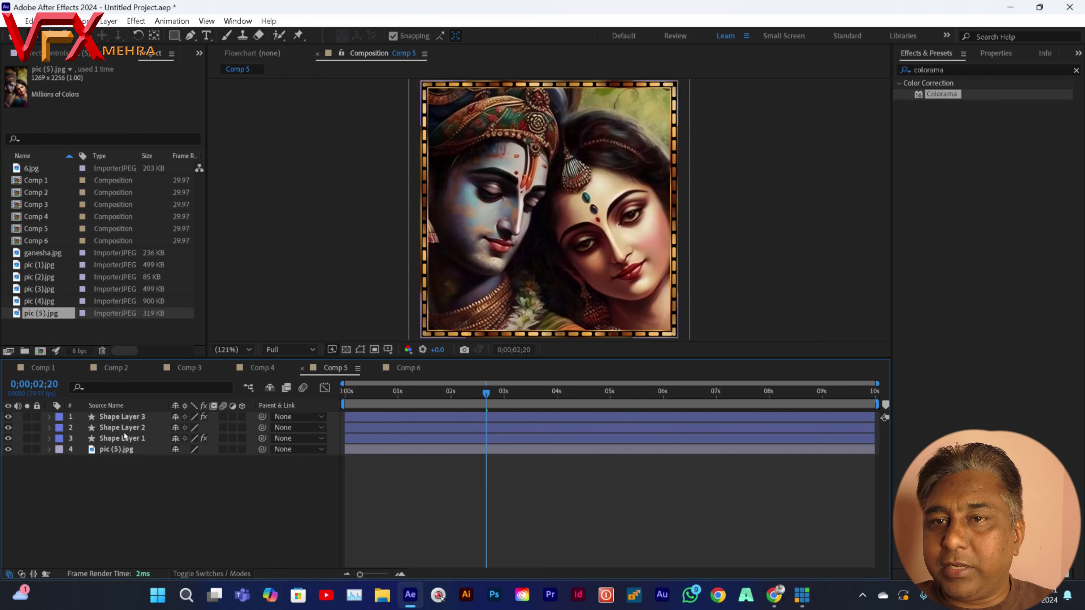
# Add 6.jpg beneath the shape layers in Comp 6 and scale it to 69%.
pyautogui.click(409, 369)
pyautogui.moveTo(39, 169)
pyautogui.mouseDown()
pyautogui.moveTo(114, 467)
pyautogui.moveTo(37, 172)
pyautogui.mouseUp()
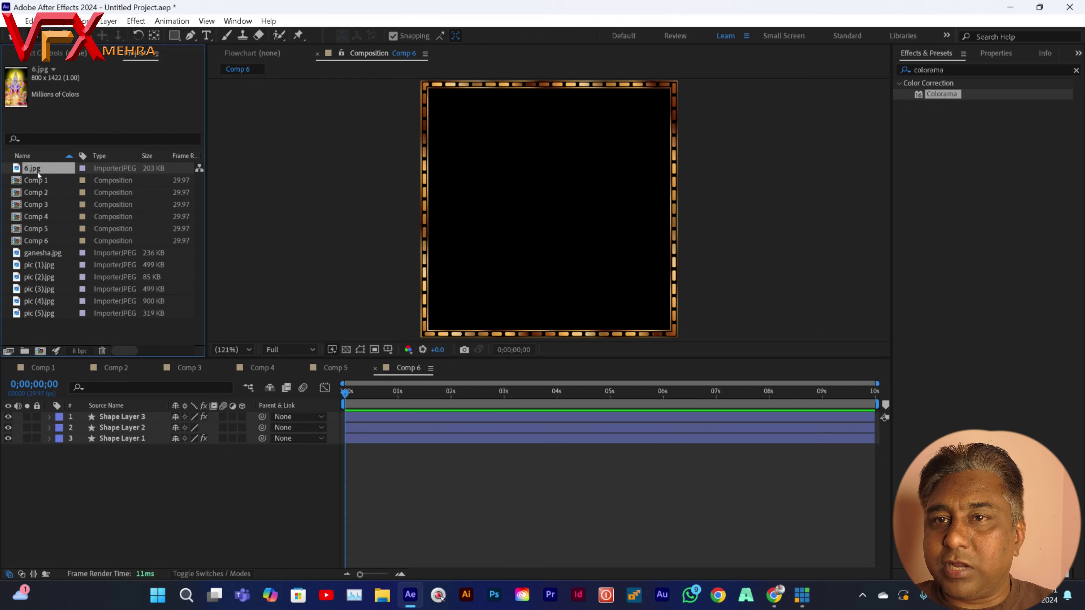
pyautogui.click(43, 250)
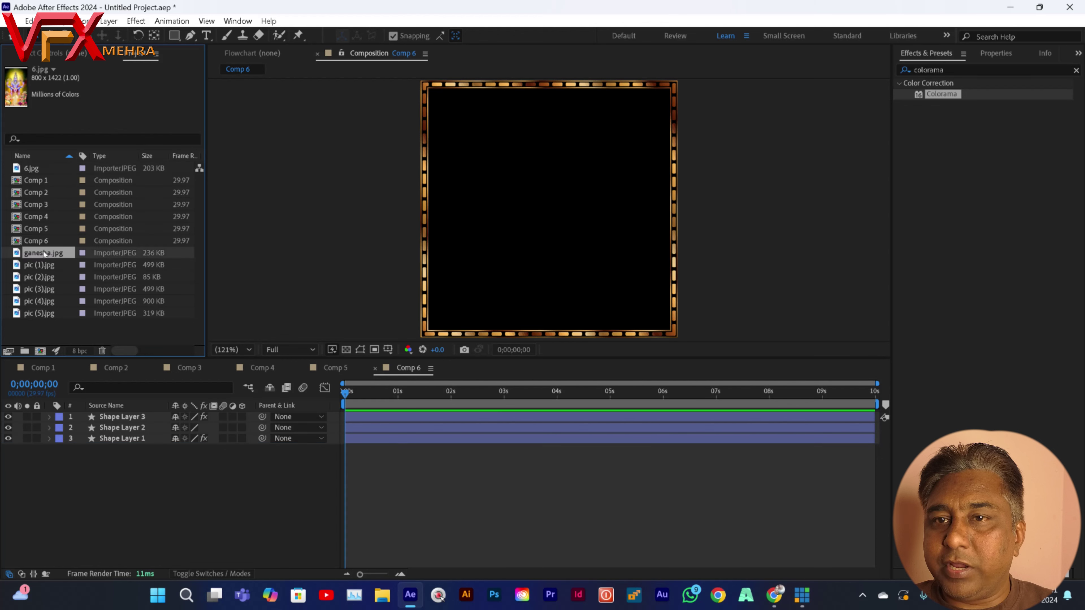
pyautogui.click(35, 170)
pyautogui.moveTo(108, 396); pyautogui.dragTo(124, 488)
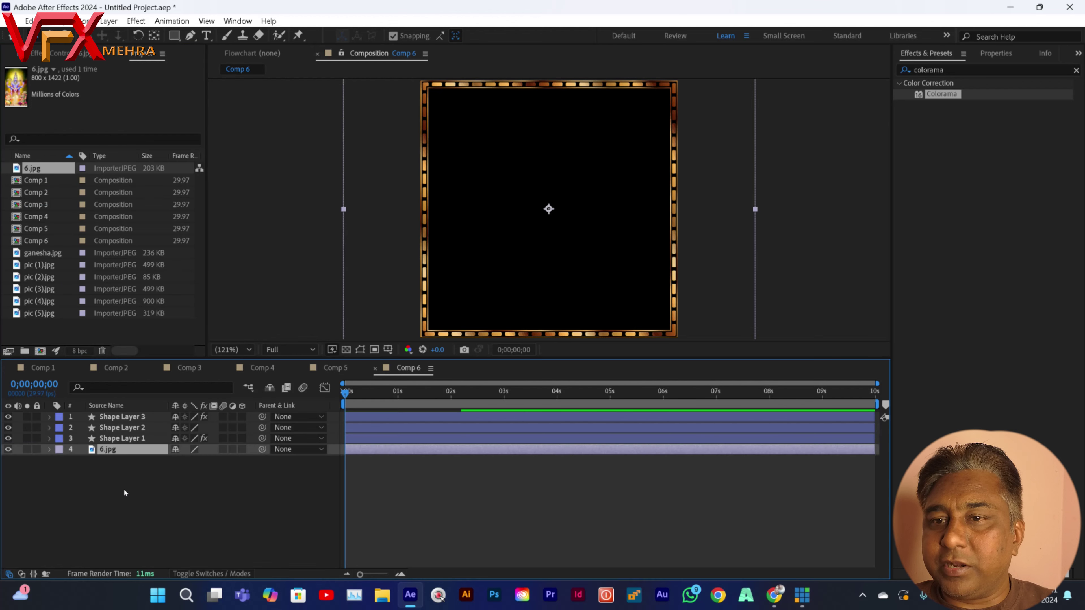
pyautogui.press('s')
pyautogui.moveTo(189, 460); pyautogui.dragTo(186, 470)
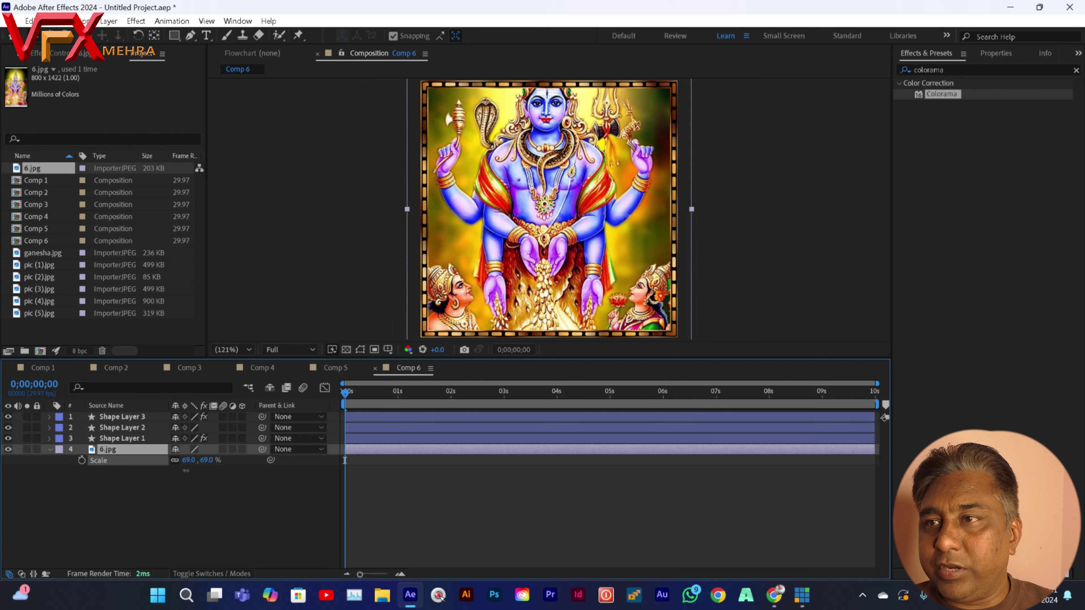
# Move 6.jpg downward to bring the figure's head and crown inside the border, and collapse its layer properties.
pyautogui.moveTo(529, 201); pyautogui.dragTo(529, 269)
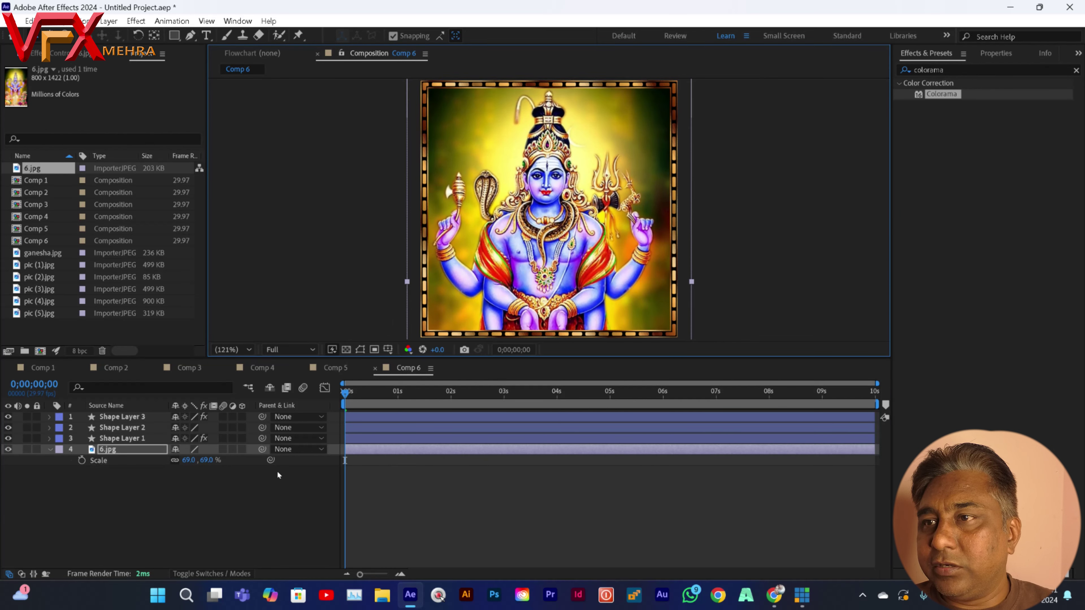
pyautogui.click(156, 516)
pyautogui.click(50, 451)
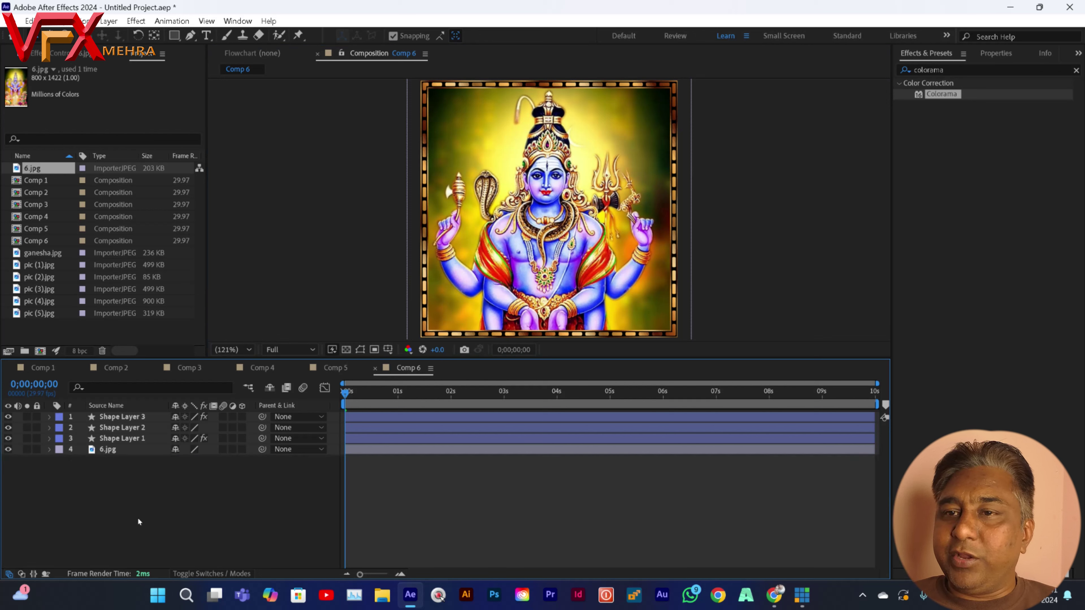
# Create a new composition, Comp 7, with a width of 1920 px and a height of 1080 px.
pyautogui.click(41, 353)
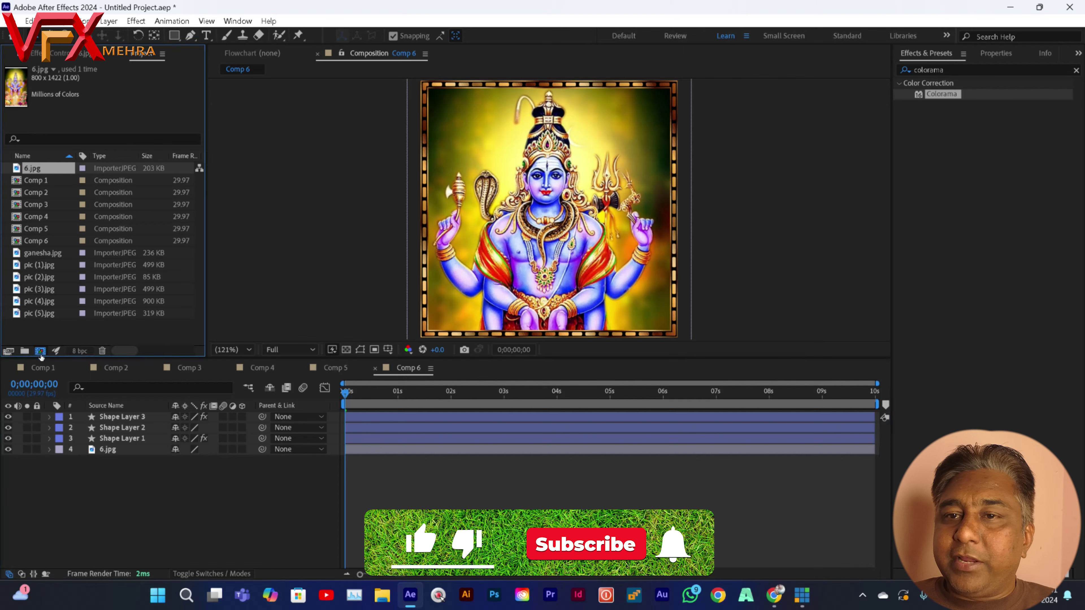
pyautogui.click(440, 210)
pyautogui.write('1')
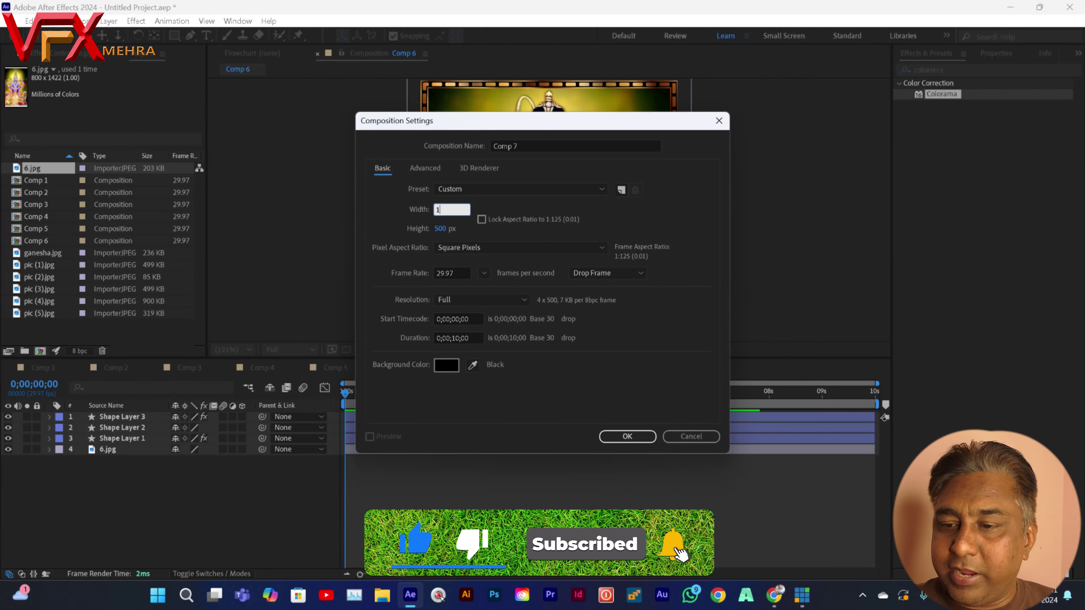
pyautogui.write('920')
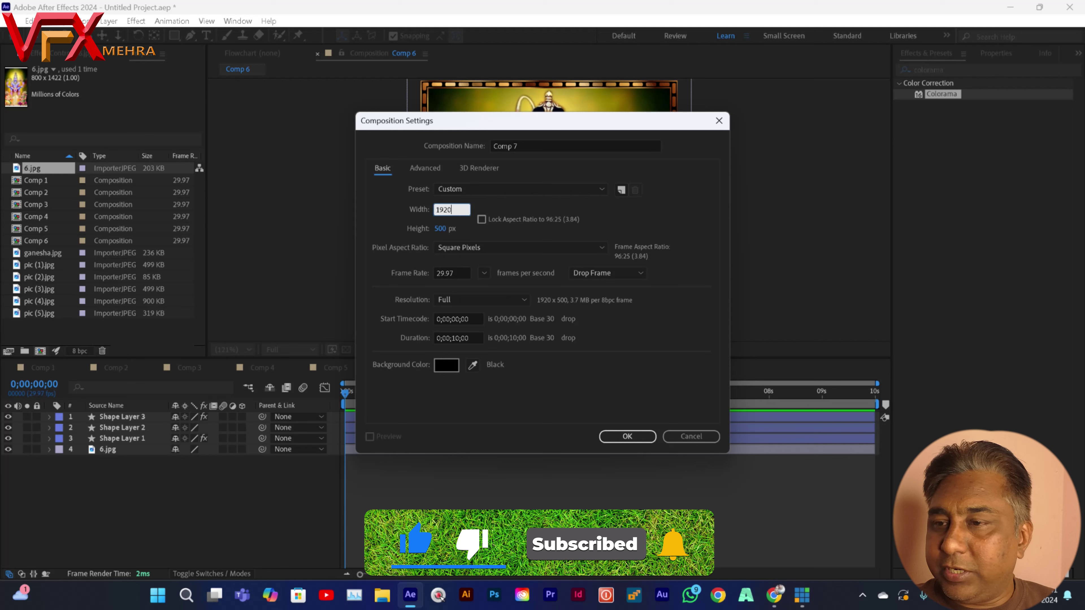
pyautogui.click(440, 228)
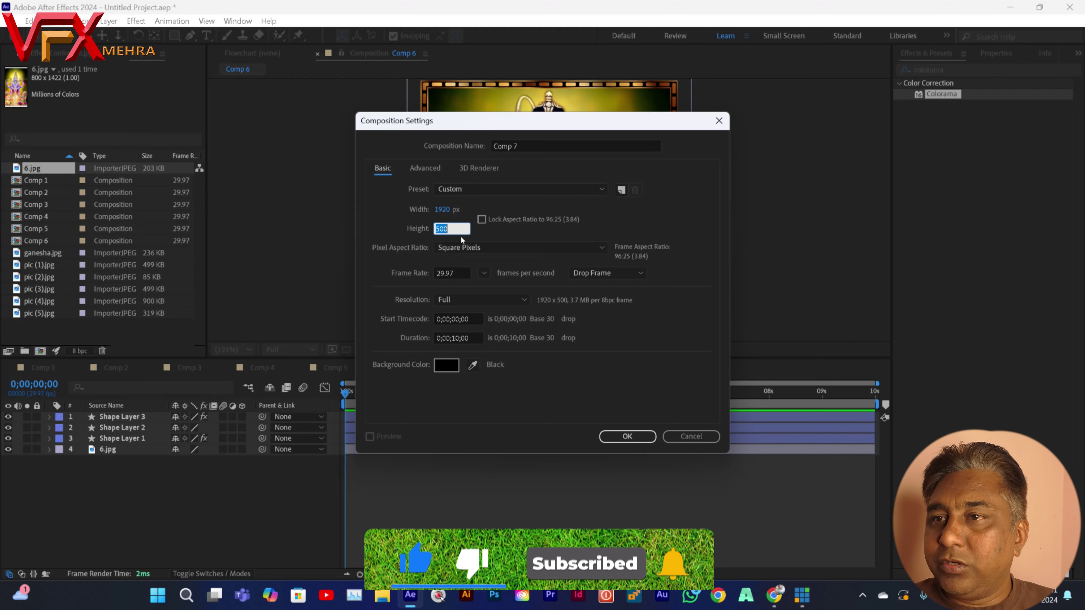
pyautogui.write('1080')
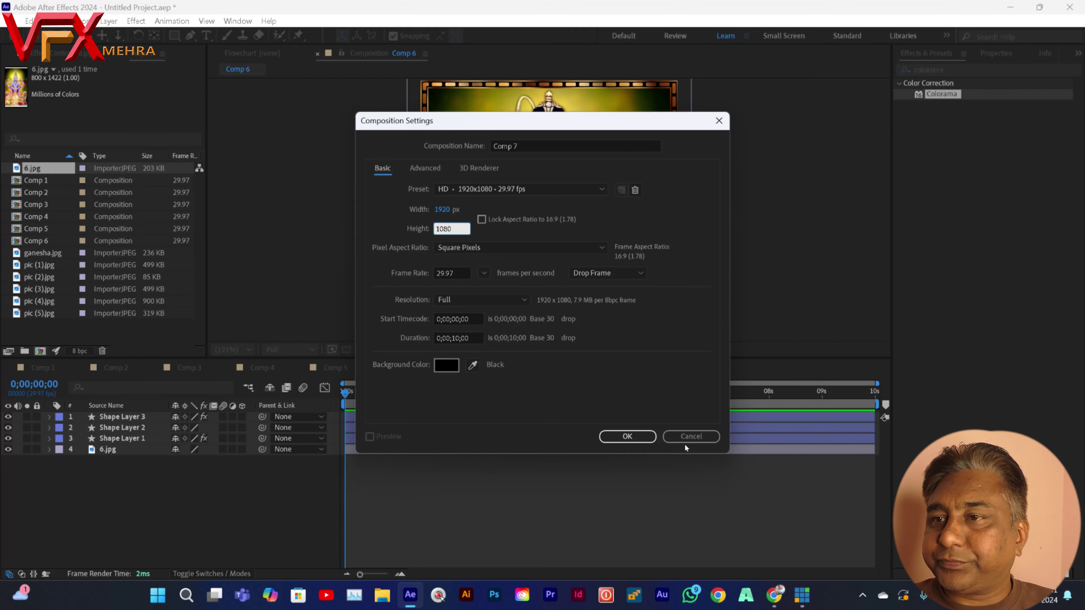
pyautogui.click(626, 437)
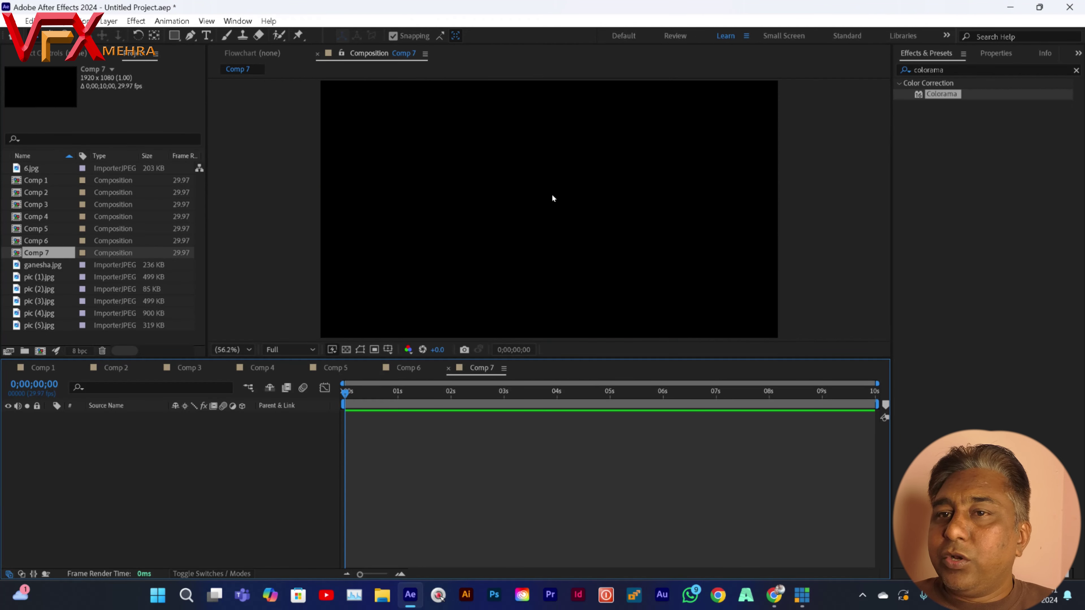
# Add Comp 1 through Comp 6 together as layers in Comp 7.
pyautogui.click(37, 183)
pyautogui.click(40, 195)
pyautogui.click(40, 204)
pyautogui.click(42, 216)
pyautogui.click(42, 229)
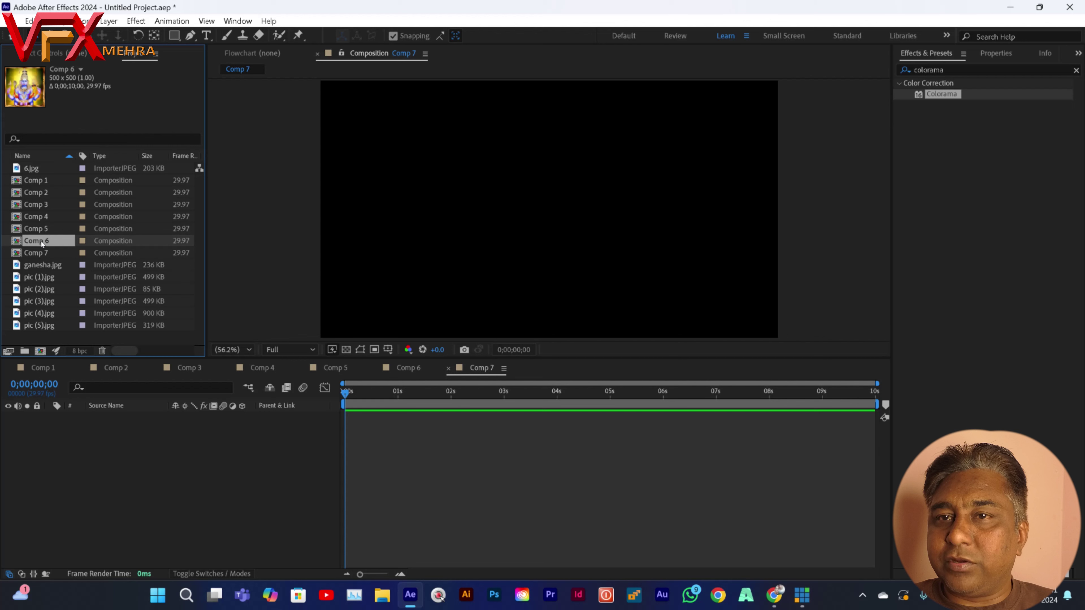
pyautogui.click(46, 253)
pyautogui.click(43, 180)
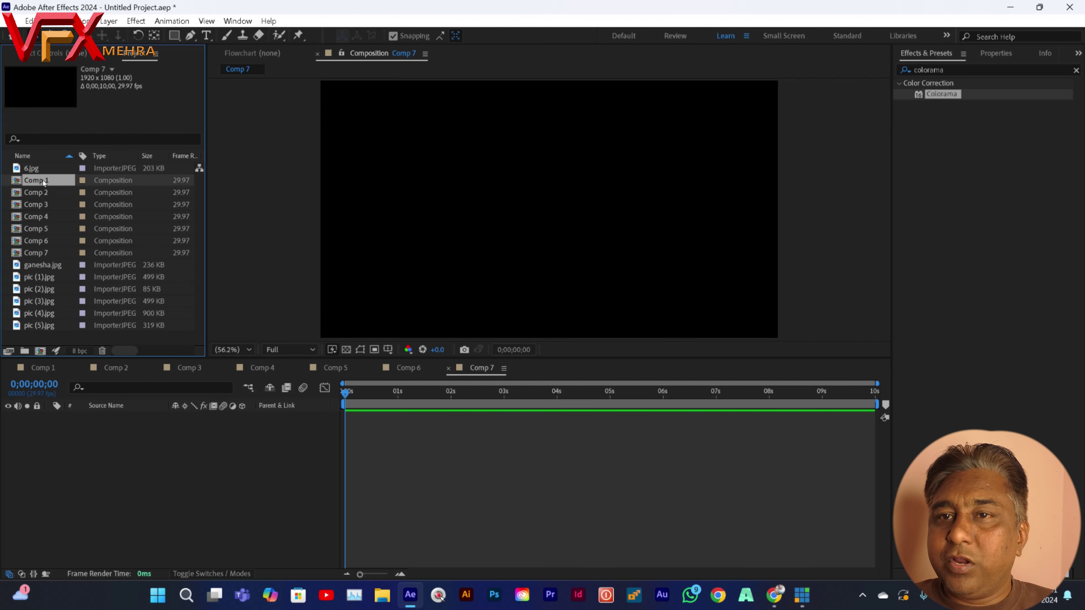
pyautogui.keyDown('shift'); pyautogui.click(45, 241); pyautogui.keyUp('shift')
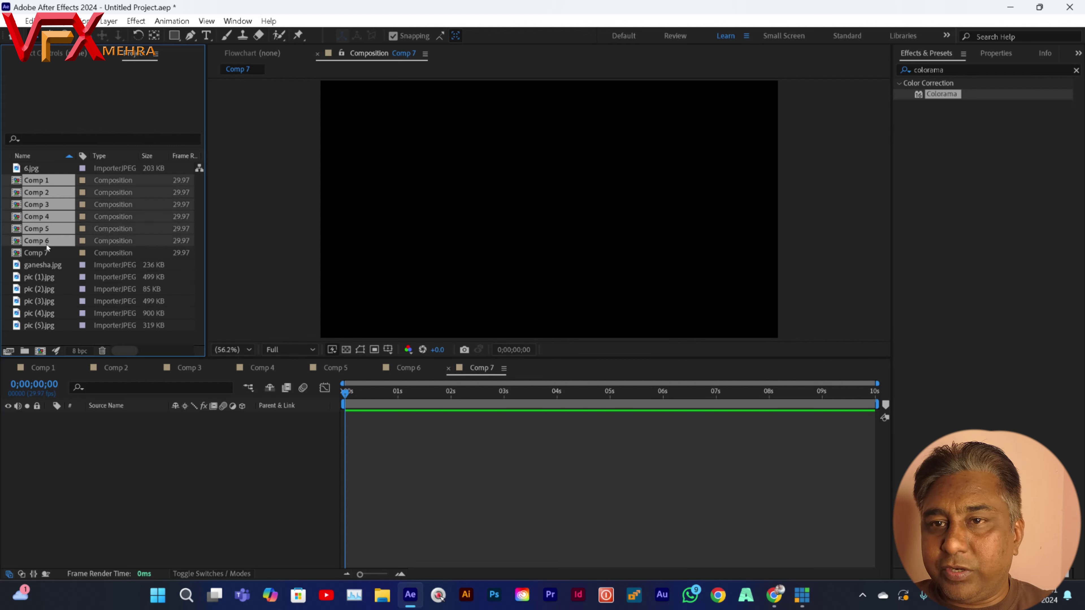
pyautogui.moveTo(44, 242); pyautogui.dragTo(161, 505)
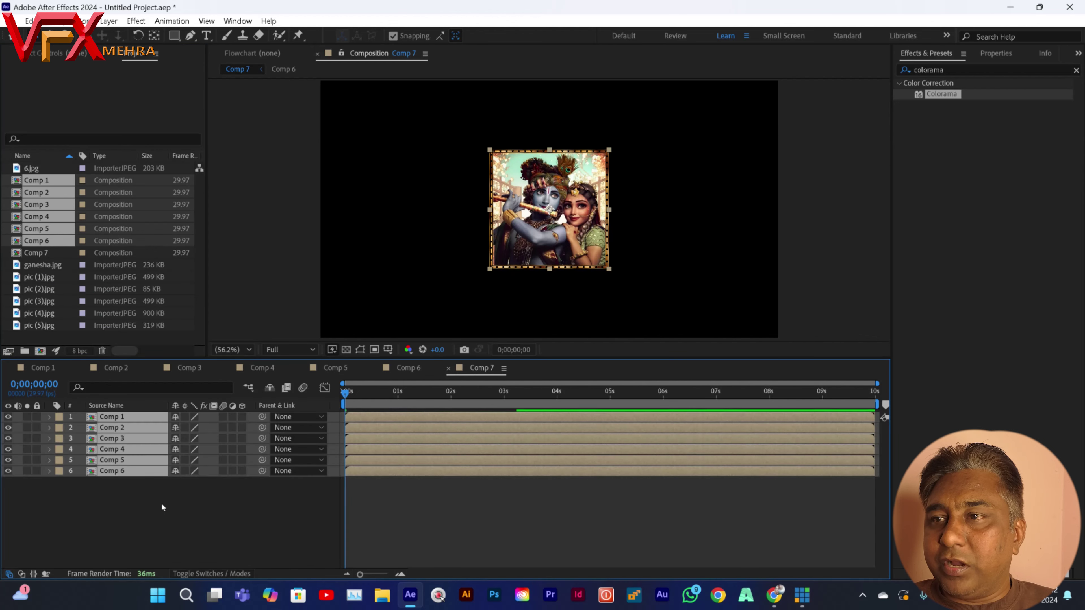
pyautogui.click(124, 416)
pyautogui.click(124, 427)
pyautogui.click(126, 438)
pyautogui.click(127, 449)
pyautogui.click(128, 460)
pyautogui.click(128, 471)
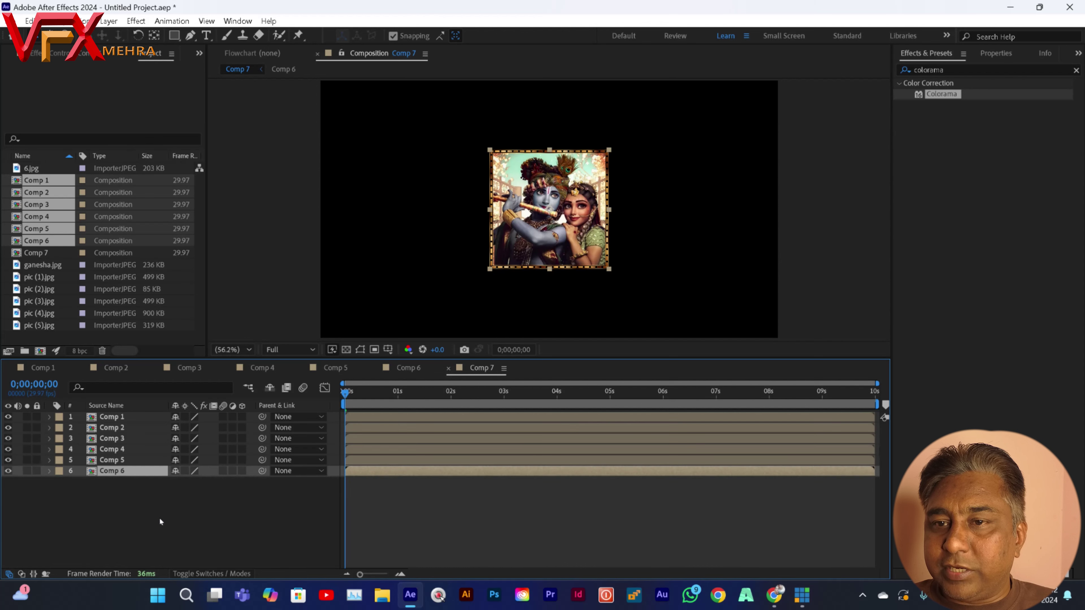
pyautogui.click(159, 517)
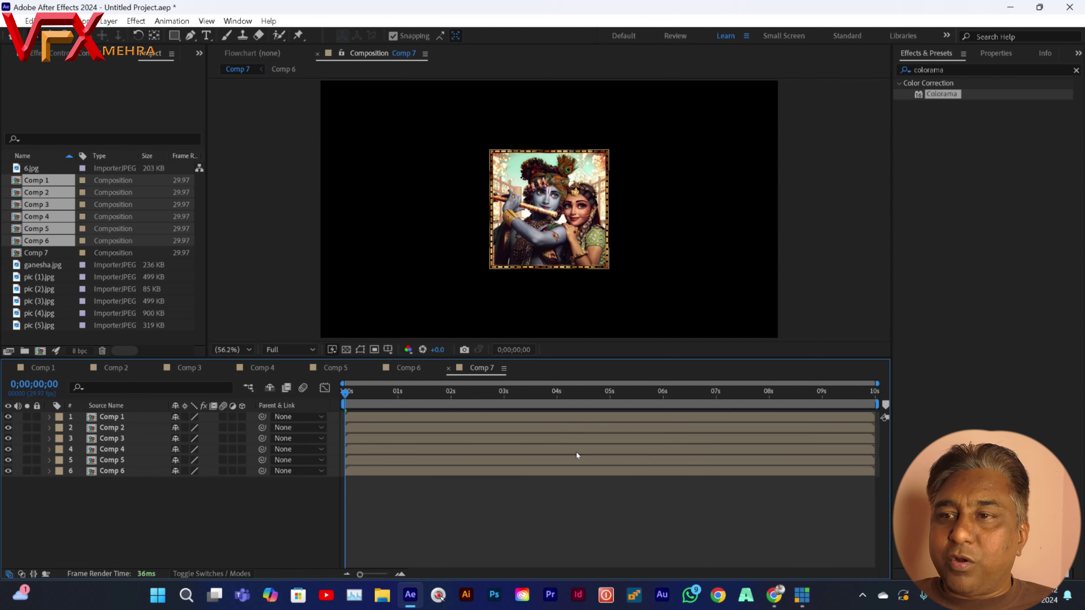
pyautogui.press('space')
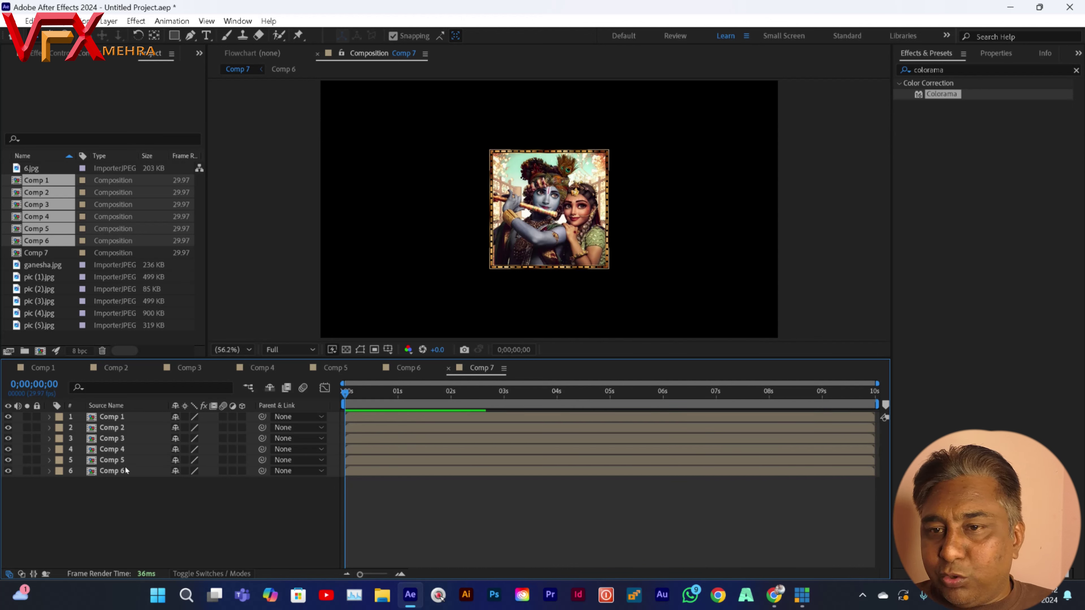
pyautogui.click(114, 449)
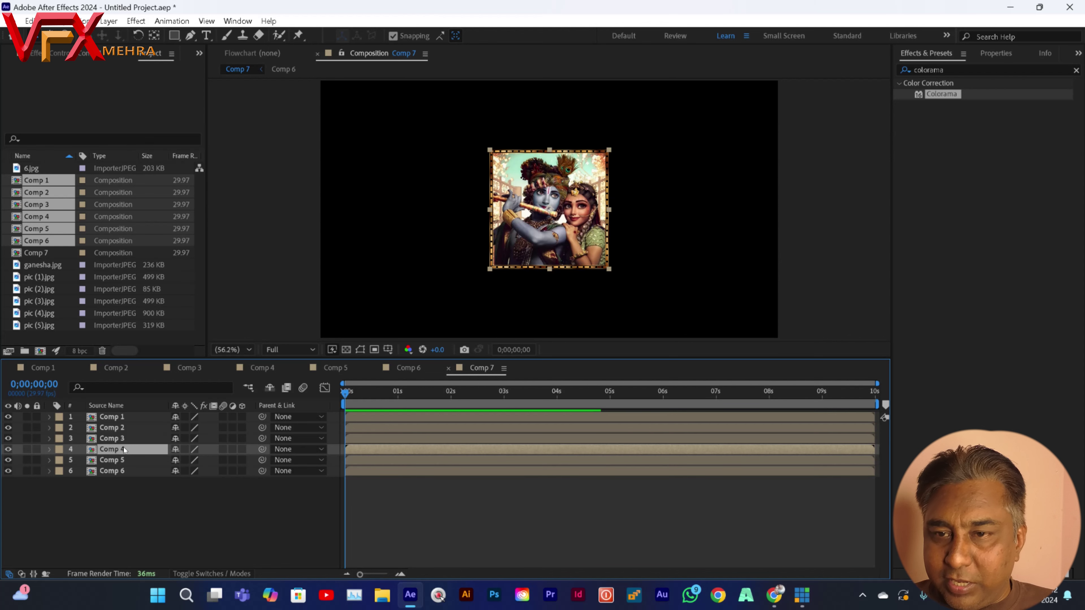
pyautogui.click(128, 524)
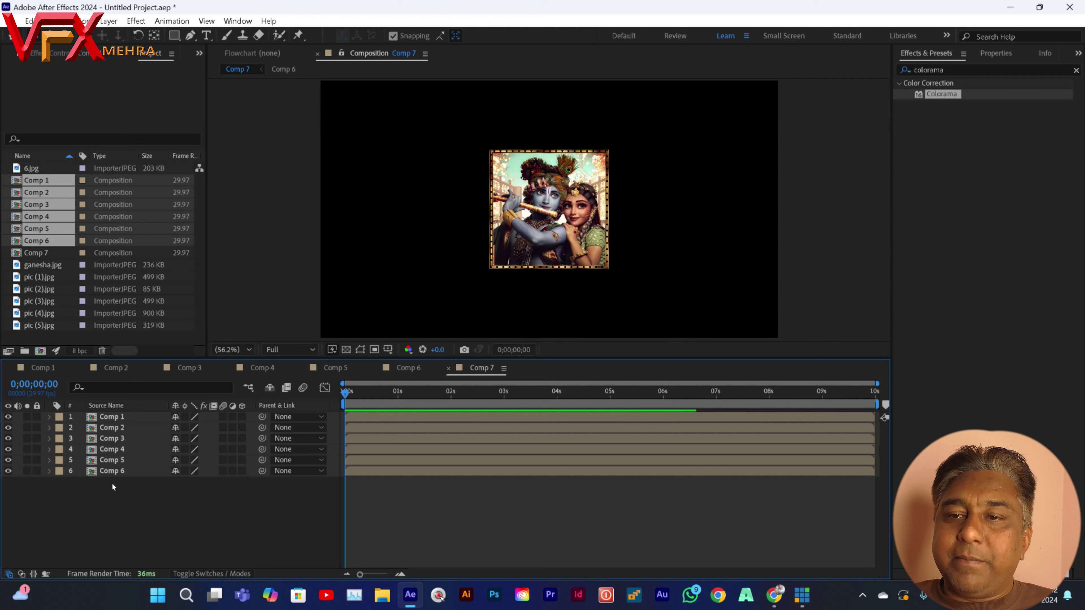
pyautogui.click(117, 451)
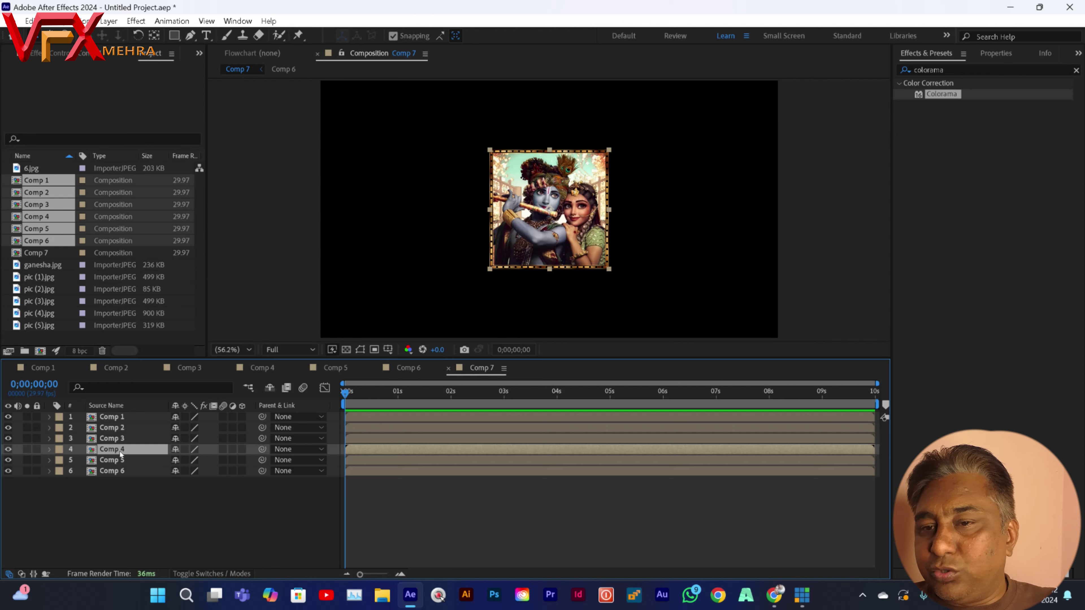
pyautogui.click(148, 551)
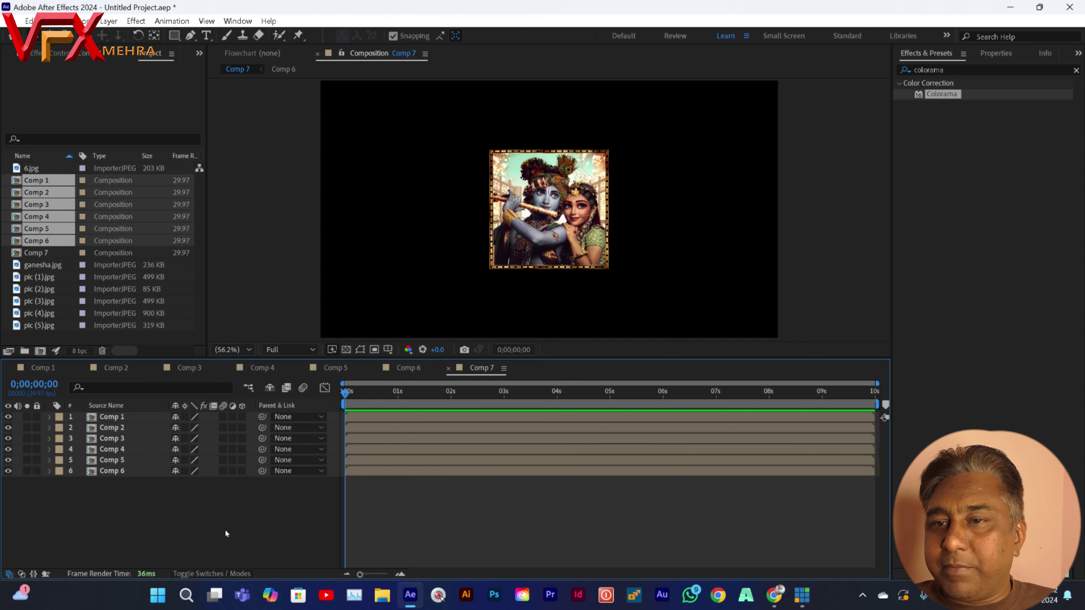
# Make all six layers in Comp 7 3D layers and set the Y Rotation of Comp 4 to -90°.
pyautogui.moveTo(242, 470); pyautogui.dragTo(242, 416)
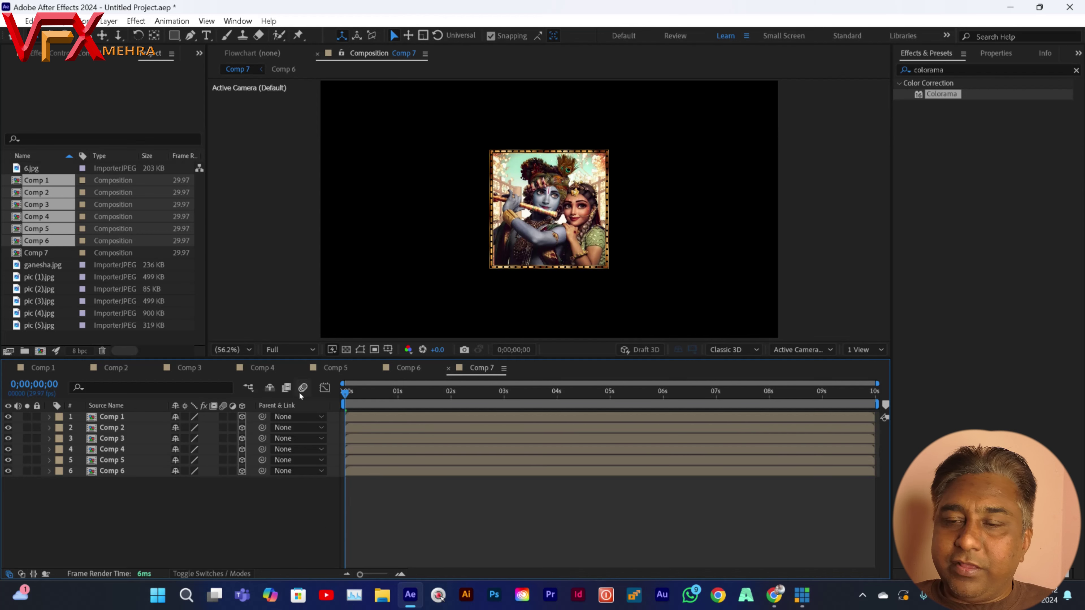
pyautogui.click(116, 452)
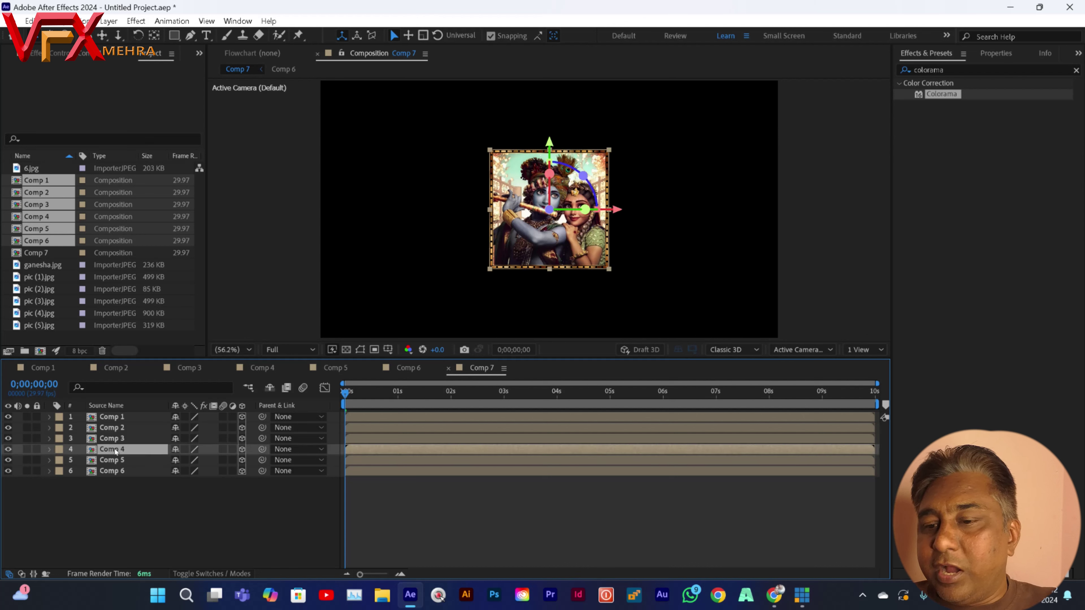
pyautogui.press('r')
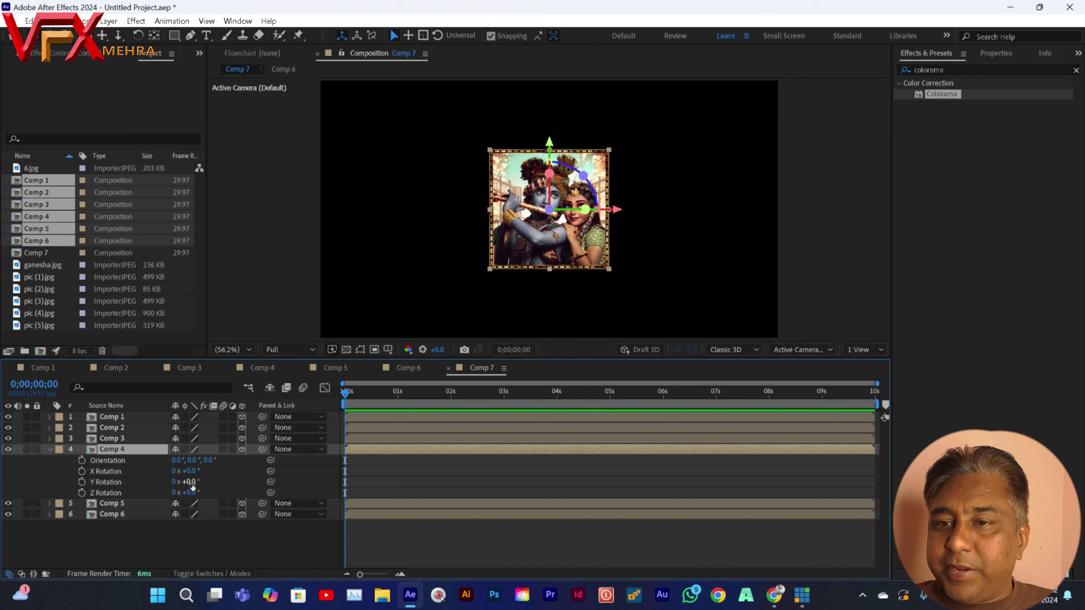
pyautogui.click(191, 482)
pyautogui.write('-90')
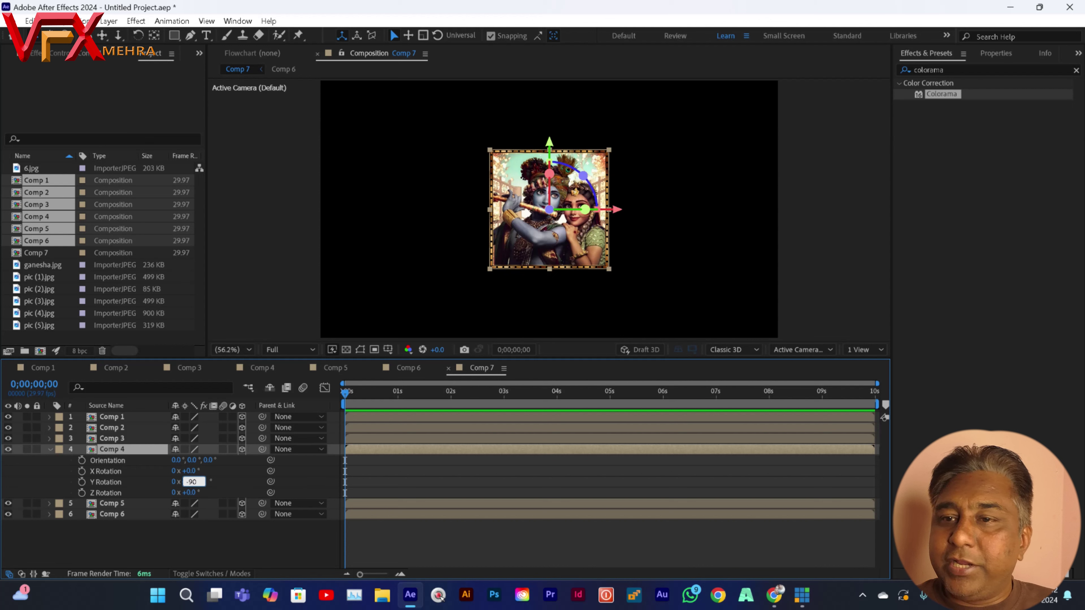
pyautogui.click(237, 477)
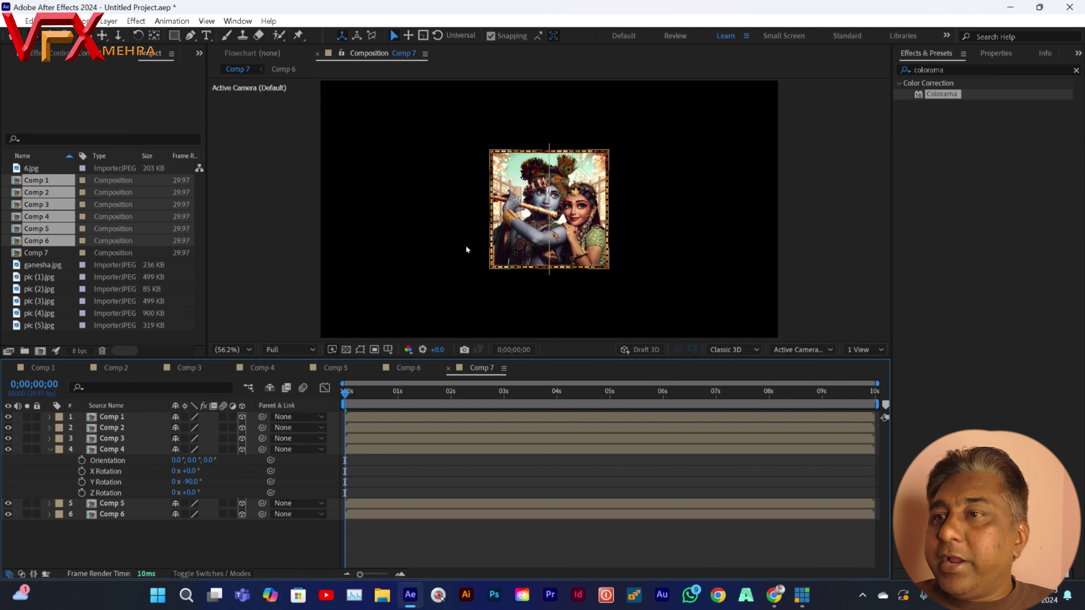
# Enlarge the composition viewer and split it into 2 Views, changing the Left view to Front.
pyautogui.moveTo(892, 233); pyautogui.dragTo(950, 232)
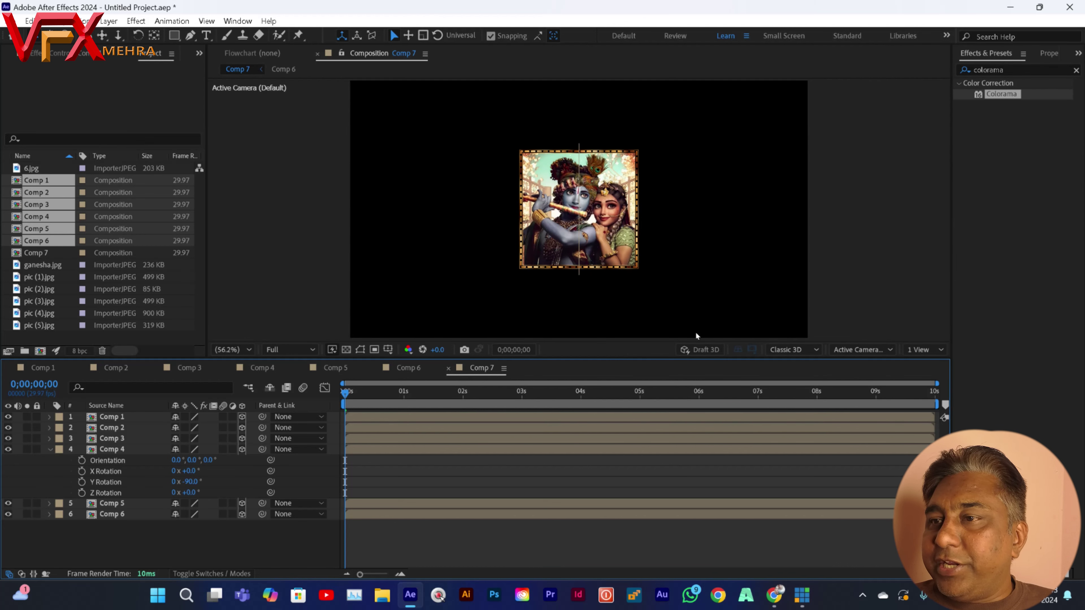
pyautogui.moveTo(633, 359); pyautogui.dragTo(633, 392)
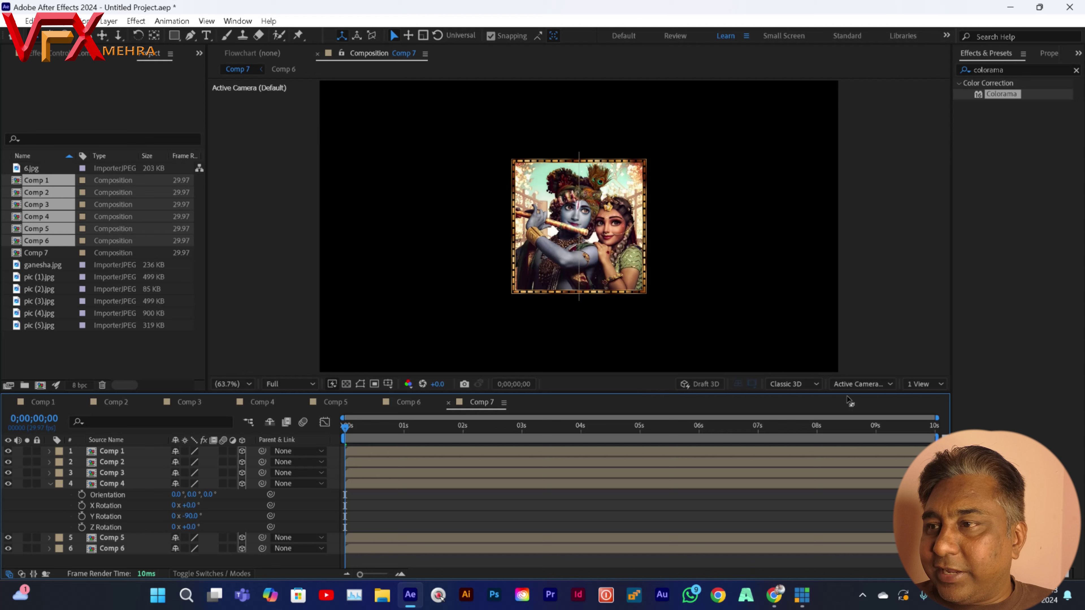
pyautogui.click(920, 385)
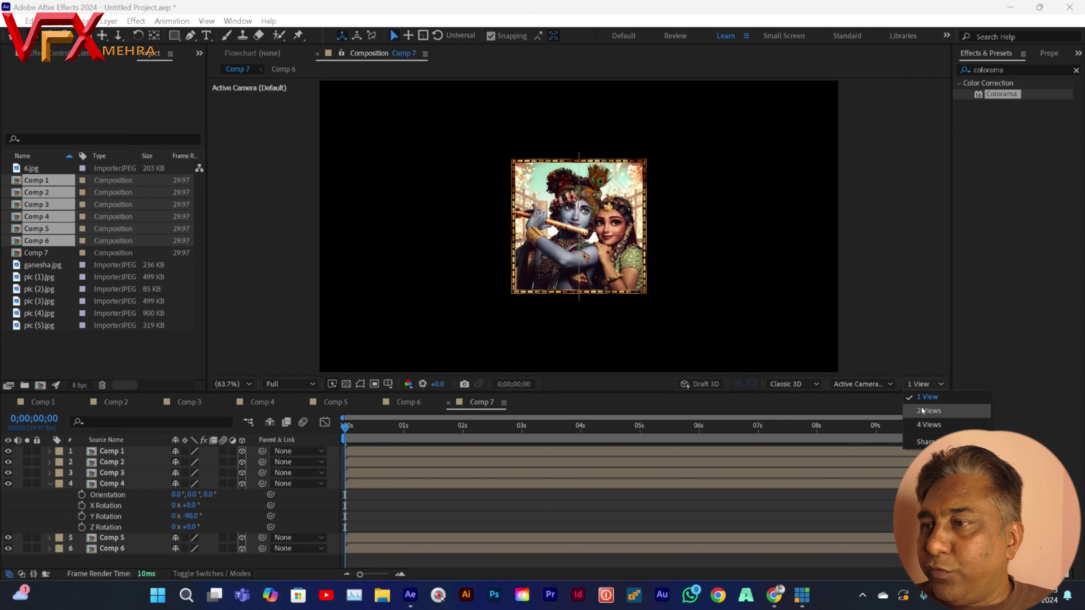
pyautogui.click(928, 411)
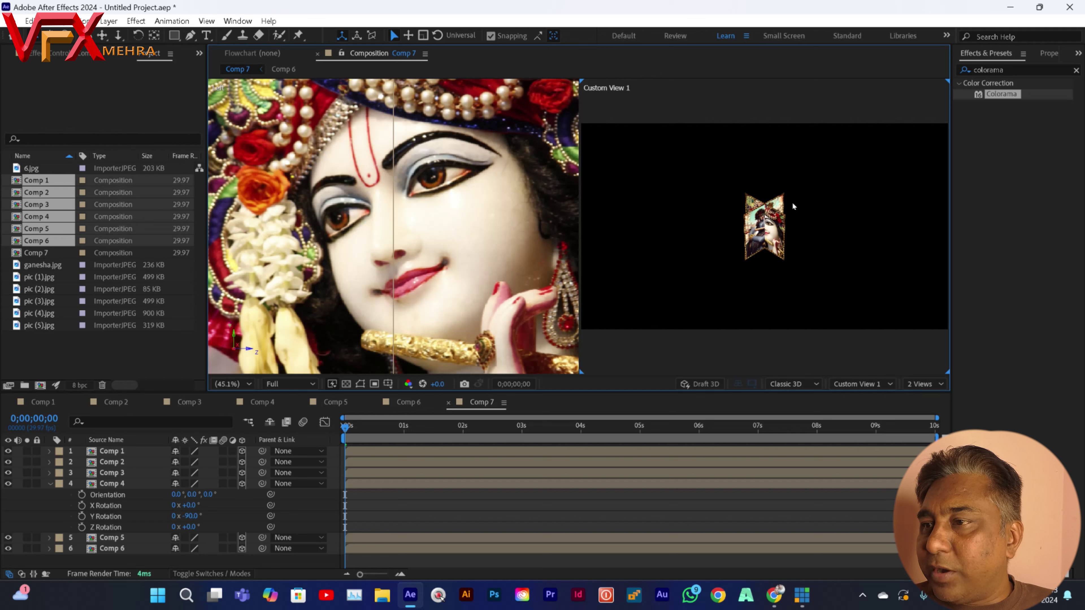
pyautogui.click(381, 250)
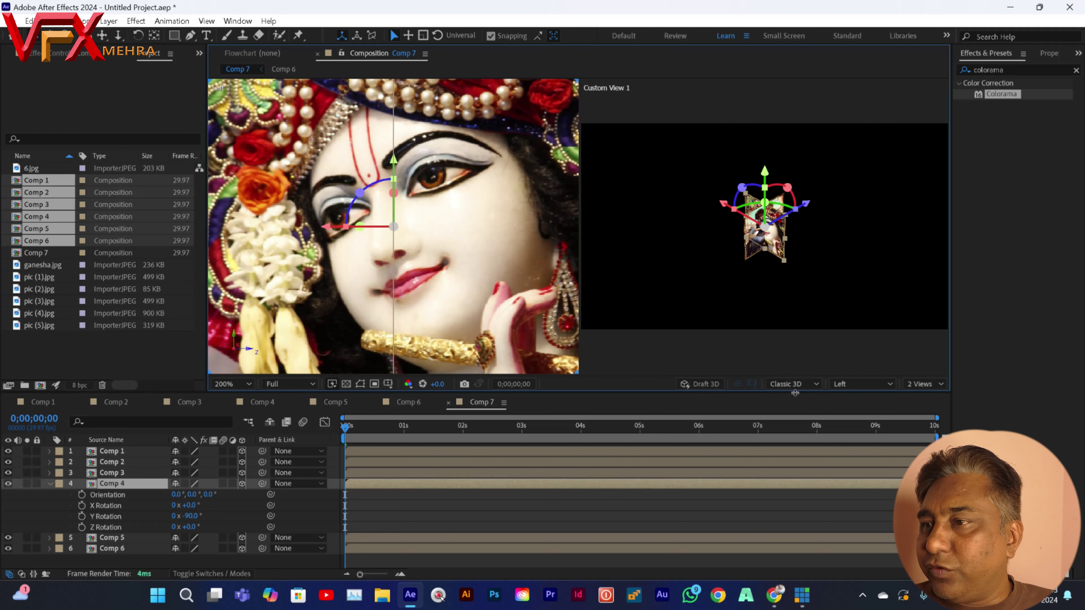
pyautogui.click(856, 385)
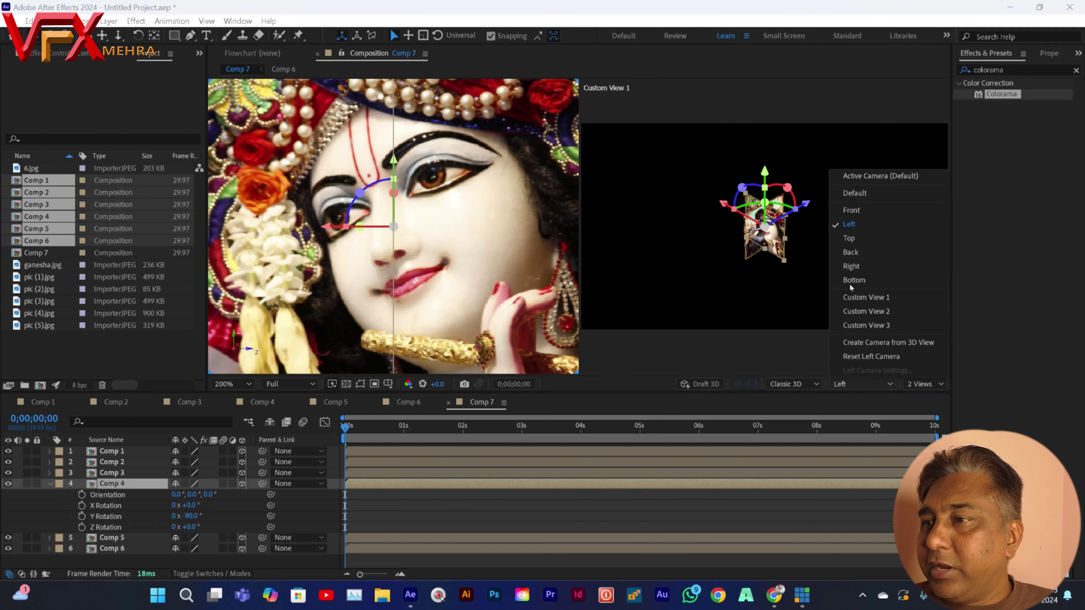
pyautogui.click(851, 210)
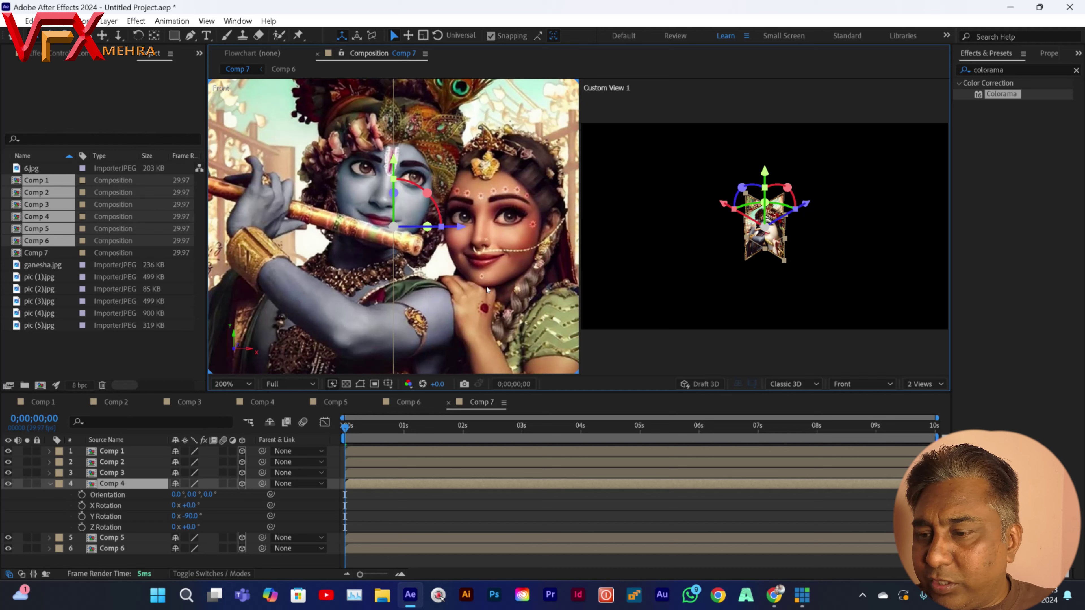
# In the Front view, move Comp 4 along its blue Z axis until it lines up with the front picture's right edge.
pyautogui.press(',')
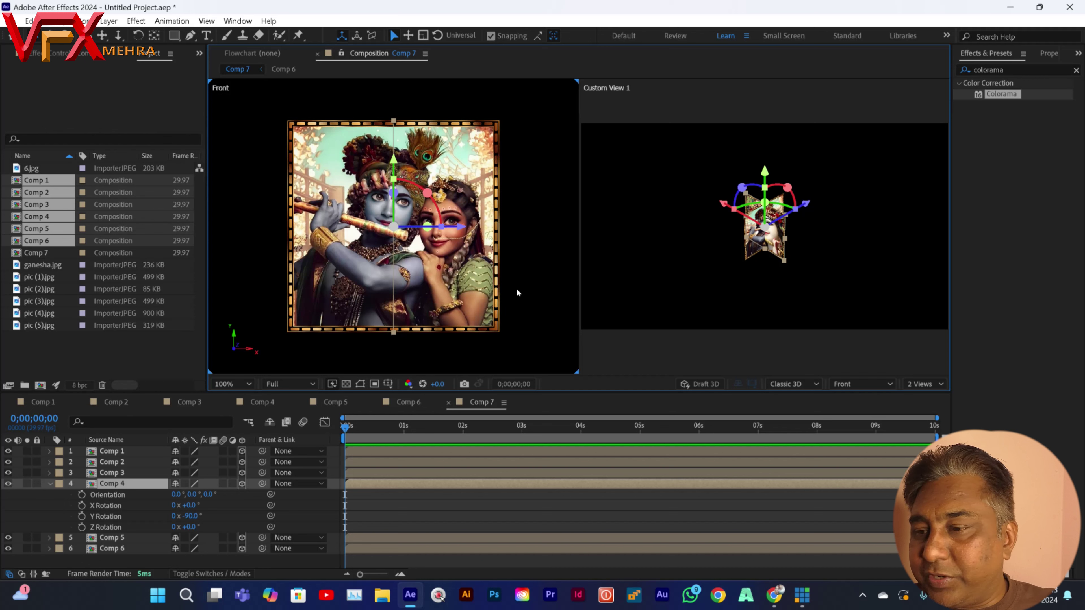
pyautogui.press('.')
pyautogui.press('h')
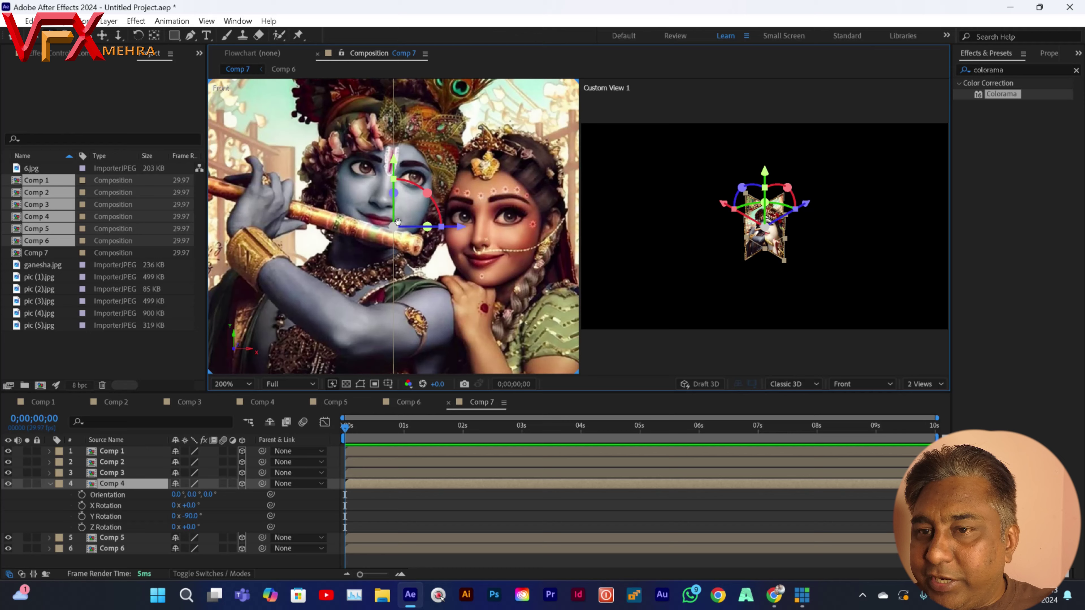
pyautogui.moveTo(470, 276); pyautogui.dragTo(358, 276)
pyautogui.press('v')
pyautogui.moveTo(347, 231); pyautogui.dragTo(583, 252)
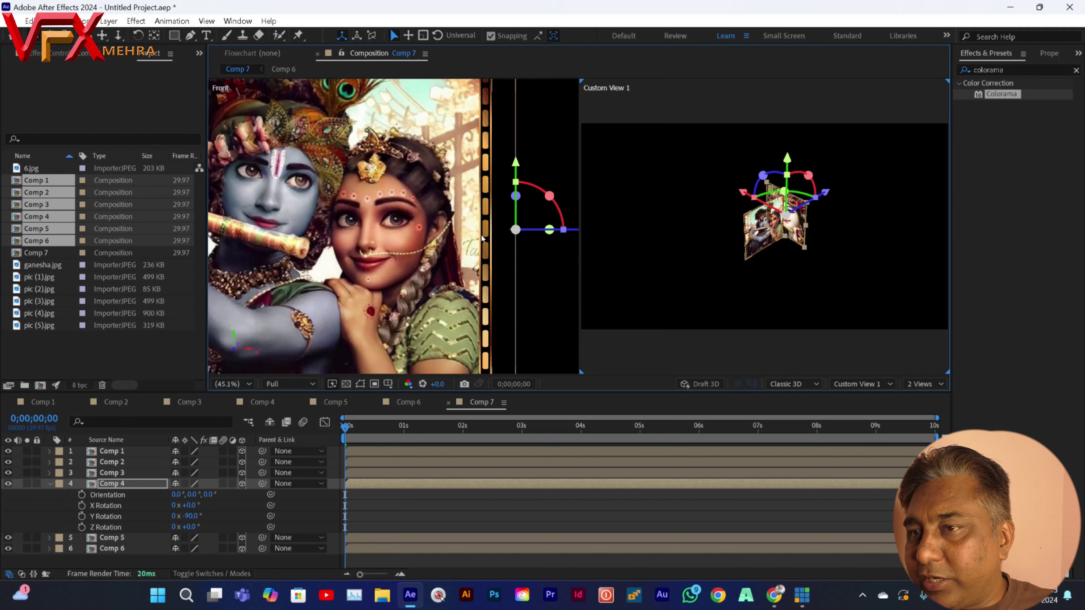
pyautogui.scroll(4, 484, 237)
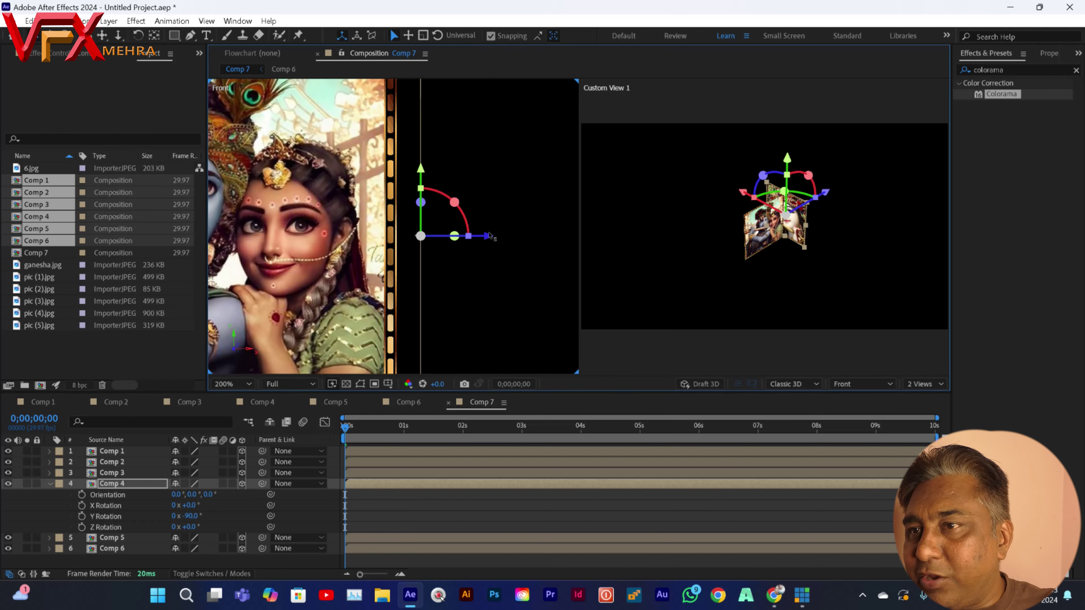
pyautogui.moveTo(488, 238); pyautogui.dragTo(465, 249)
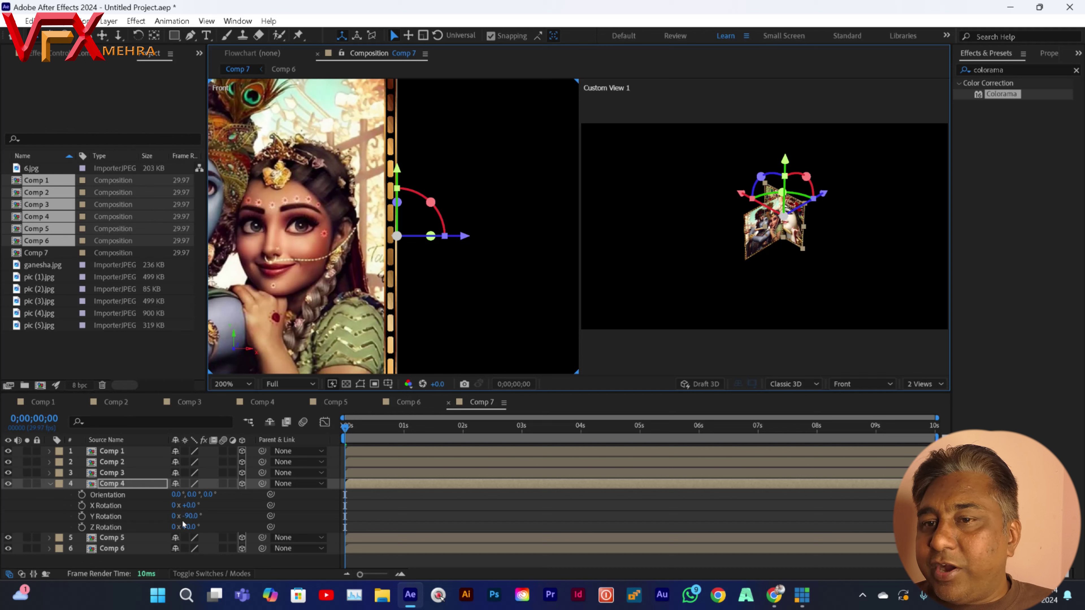
pyautogui.click(50, 484)
# Set the Y Rotation of the Comp 3 layer to 90°.
pyautogui.click(120, 473)
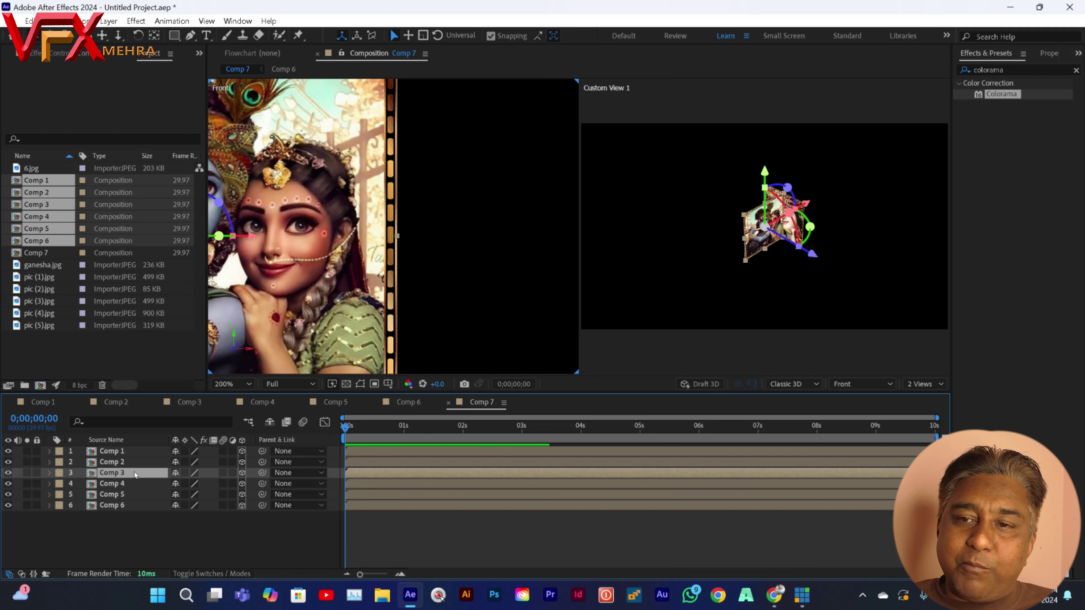
pyautogui.press('r')
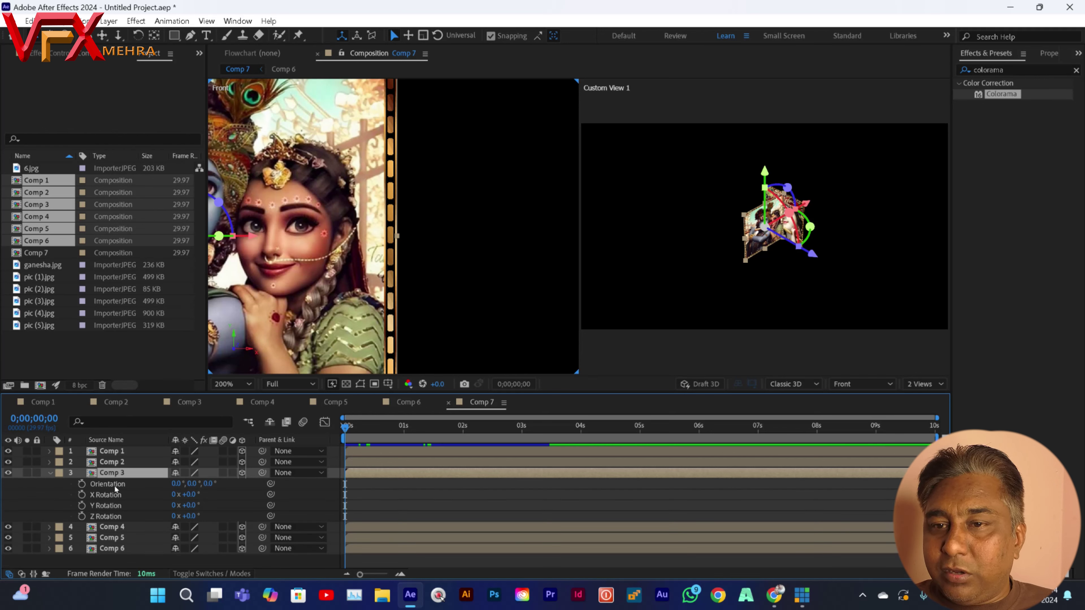
pyautogui.click(189, 505)
pyautogui.write('90')
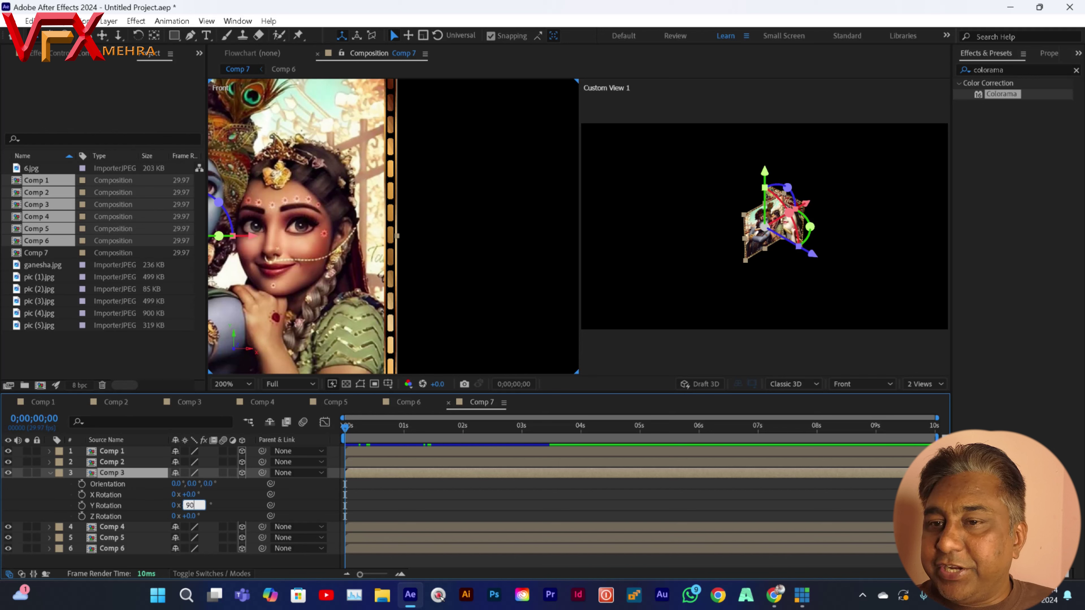
pyautogui.click(234, 495)
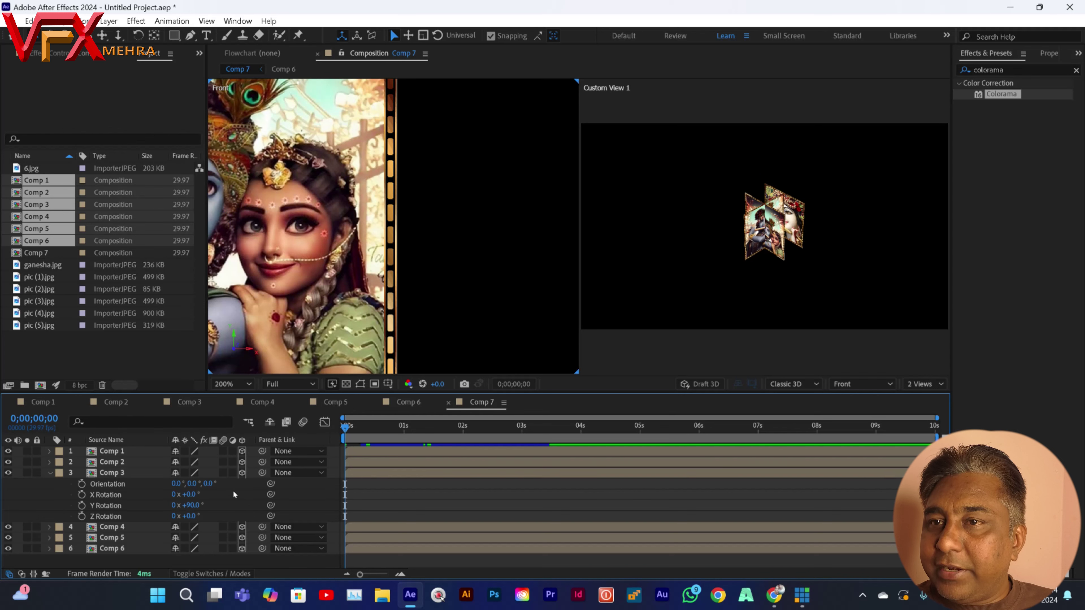
# Move Comp 3 along its Z axis in the Front view until it lines up with the front picture's left edge.
pyautogui.click(159, 472)
pyautogui.press('space')
pyautogui.moveTo(282, 277); pyautogui.dragTo(444, 292)
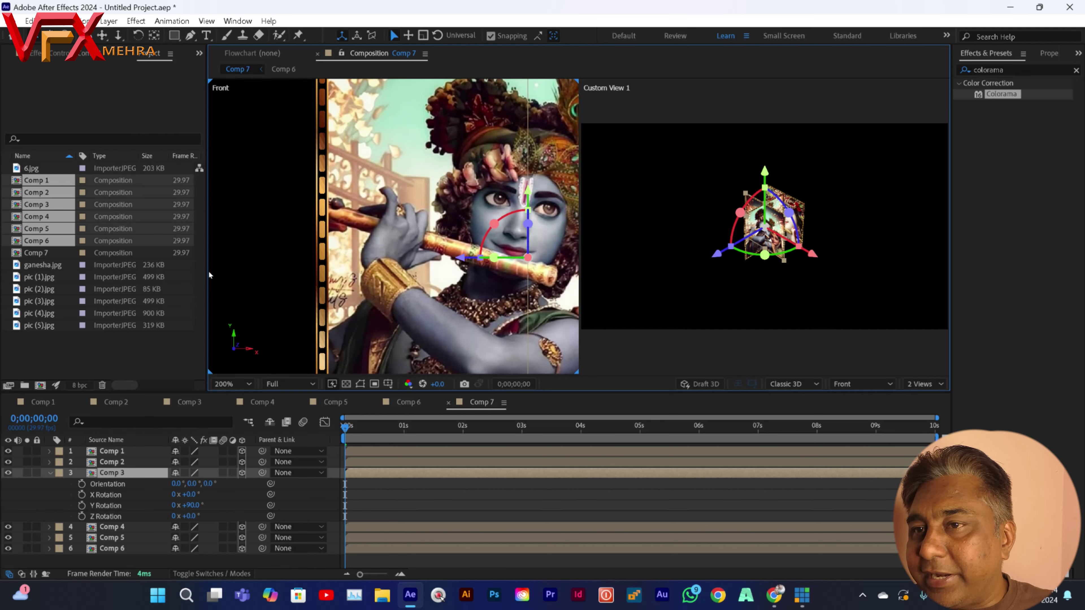
pyautogui.moveTo(473, 267); pyautogui.dragTo(317, 270)
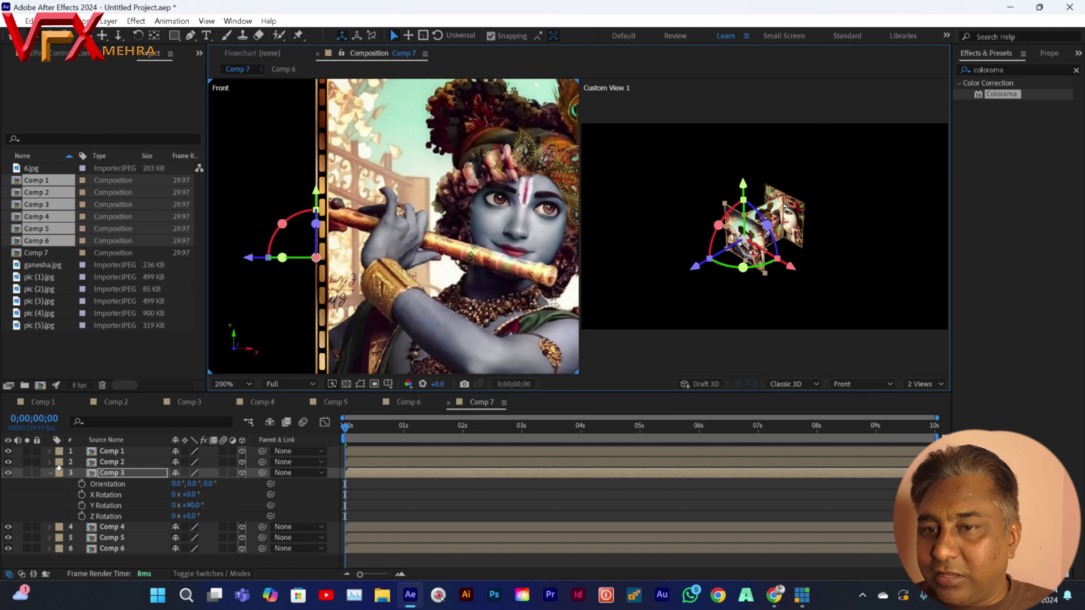
pyautogui.click(50, 472)
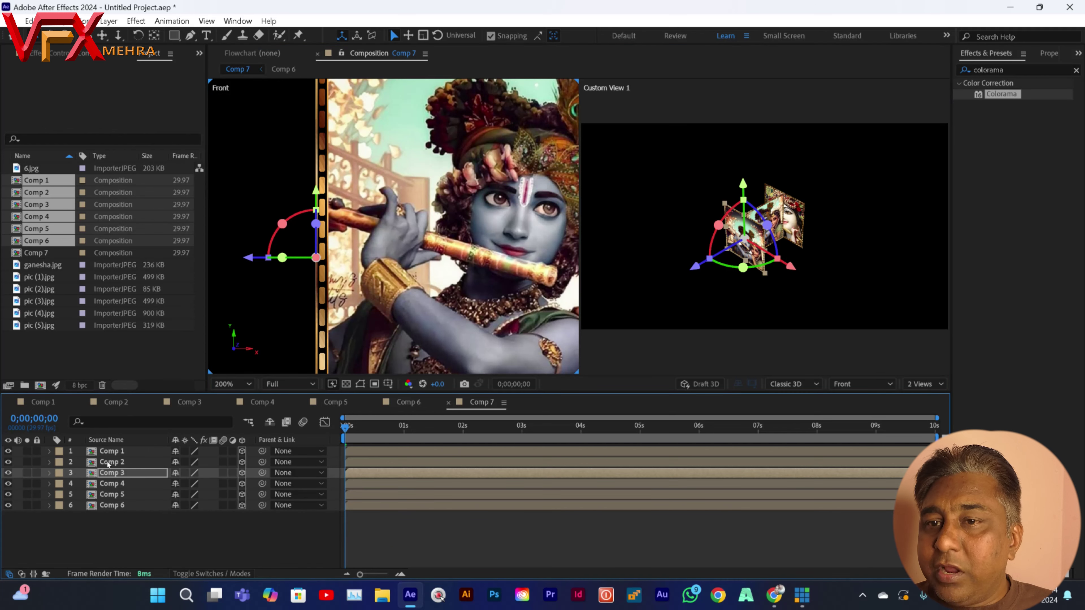
# Set the X Rotation of the Comp 2 layer to -90°.
pyautogui.click(108, 465)
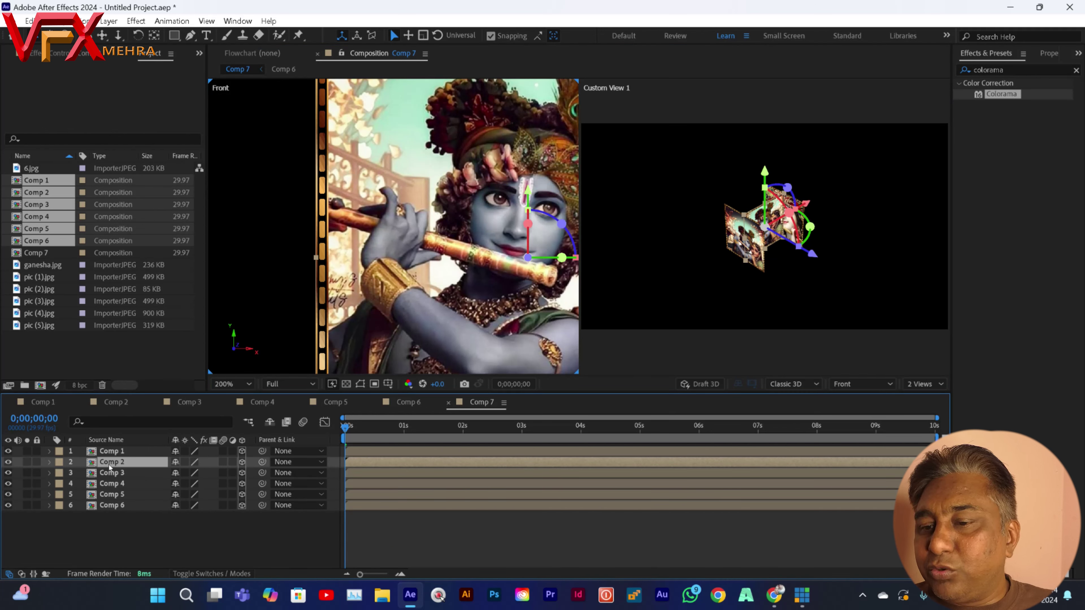
pyautogui.press('r')
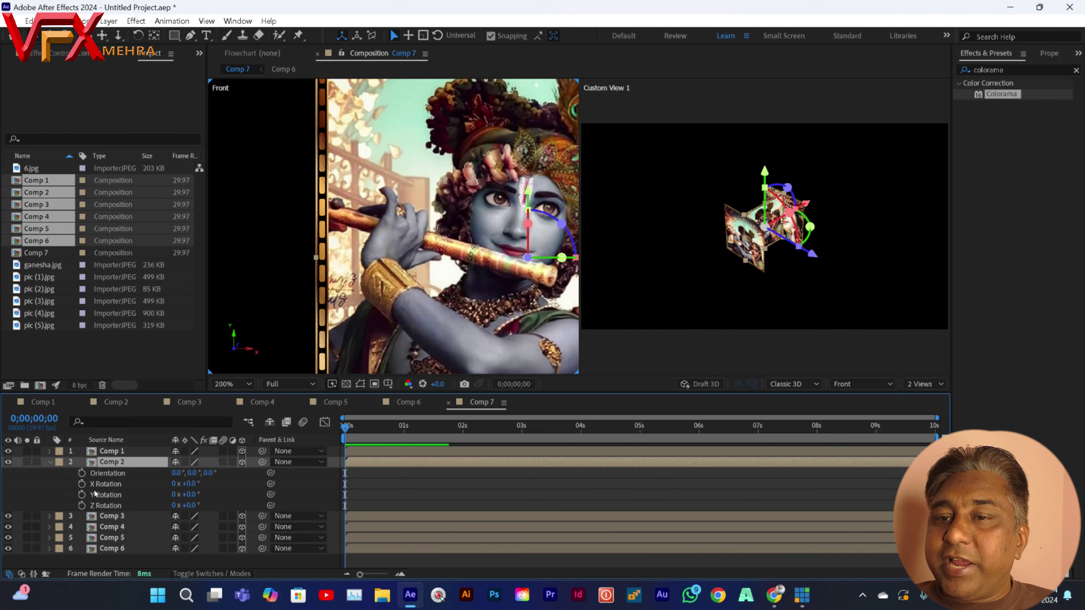
pyautogui.click(189, 483)
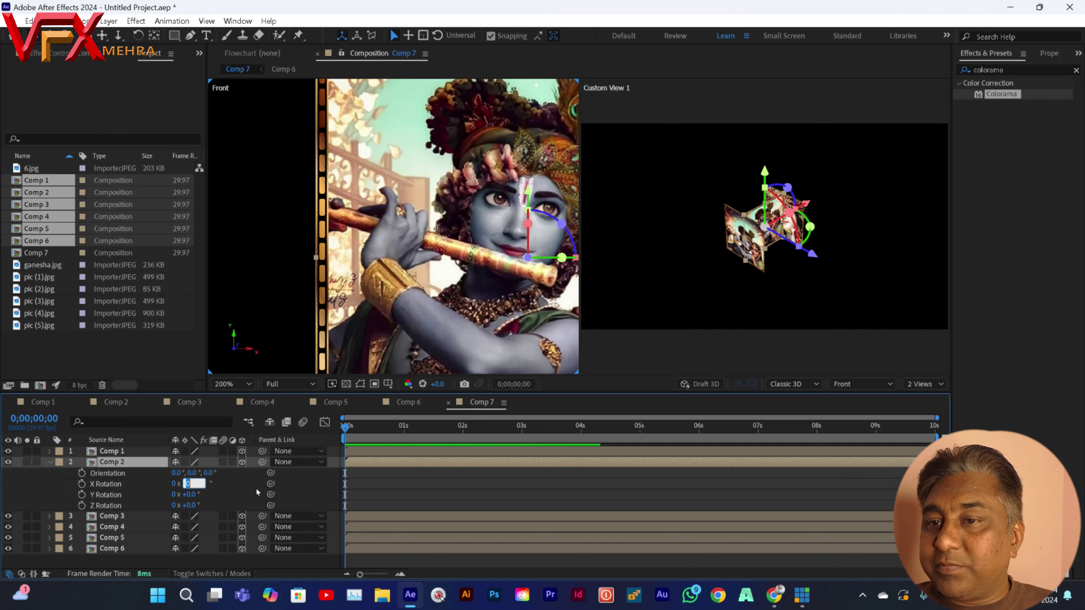
pyautogui.write('-90')
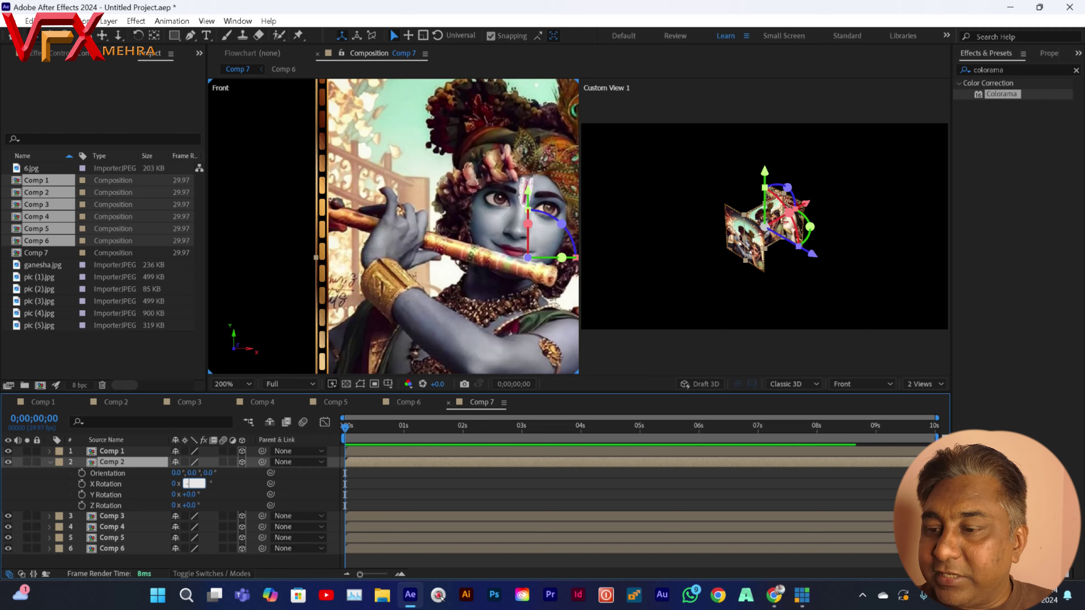
pyautogui.click(246, 497)
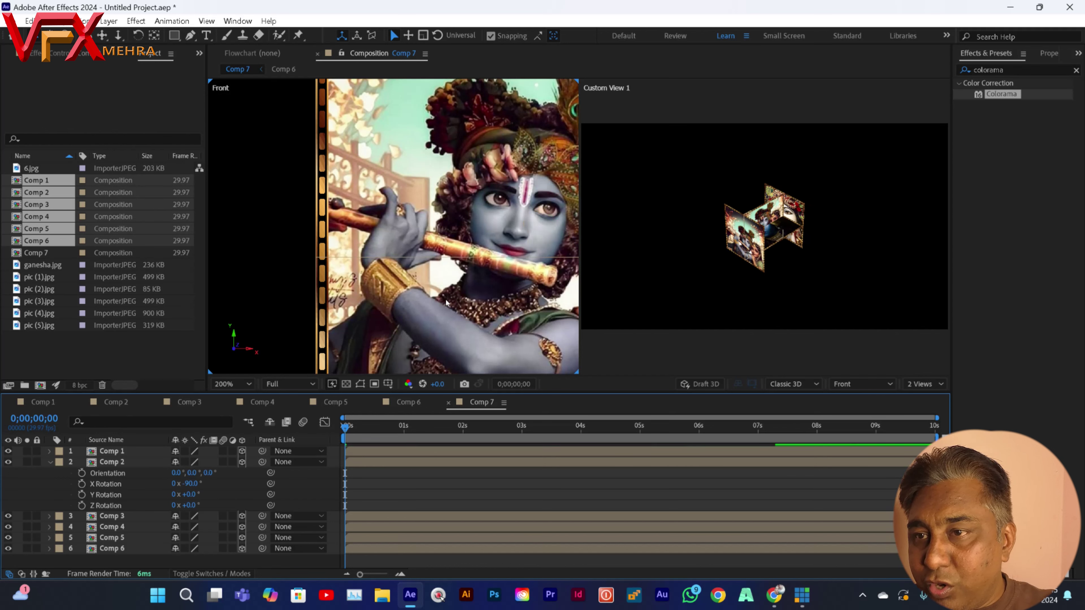
# Raise Comp 2 along its Z axis in the Front view until it sits on the front picture's top edge.
pyautogui.click(470, 304)
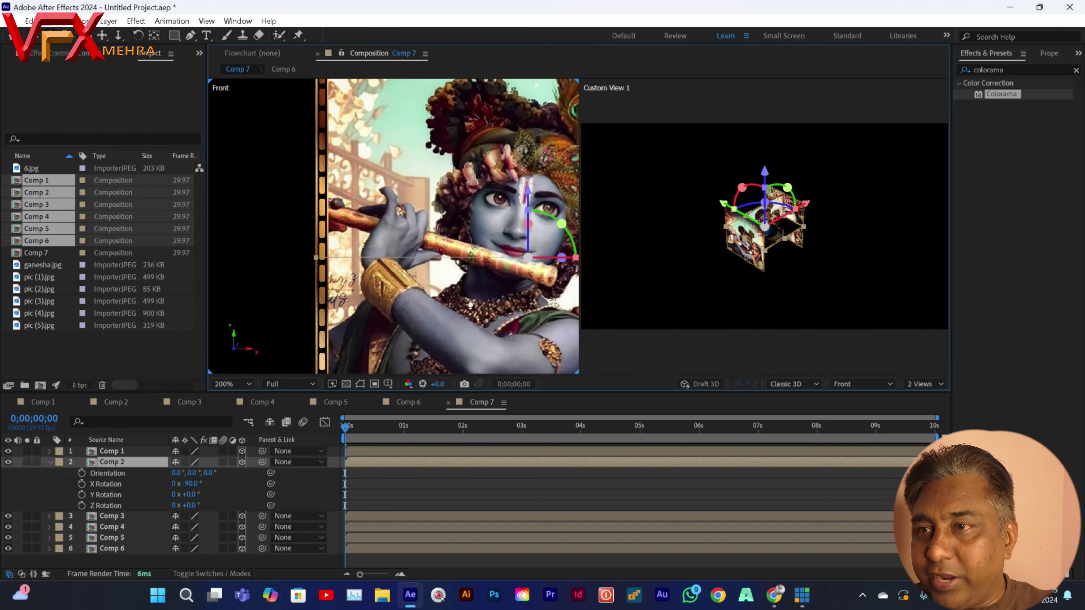
pyautogui.hscroll(5, 470, 304)
pyautogui.scroll(3, 470, 304)
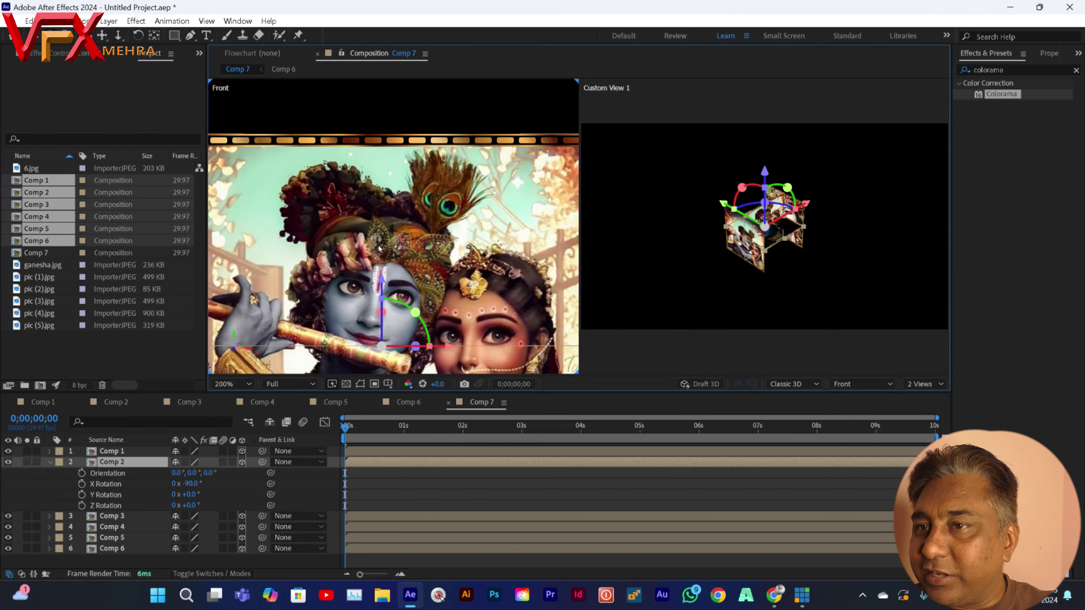
pyautogui.moveTo(378, 247); pyautogui.dragTo(381, 127)
pyautogui.moveTo(414, 256); pyautogui.dragTo(415, 301)
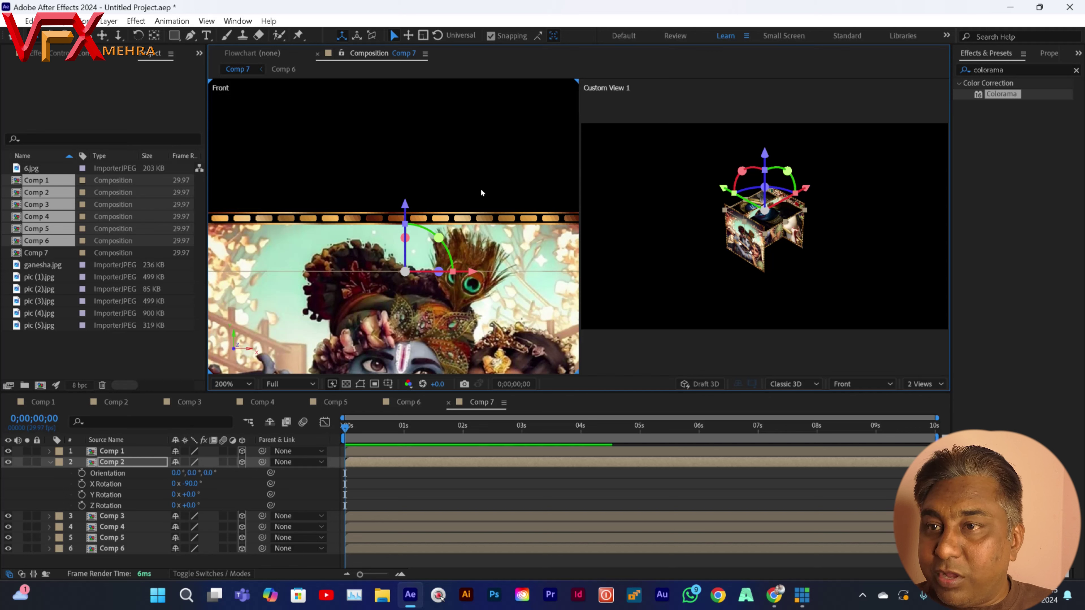
pyautogui.moveTo(406, 206); pyautogui.dragTo(409, 143)
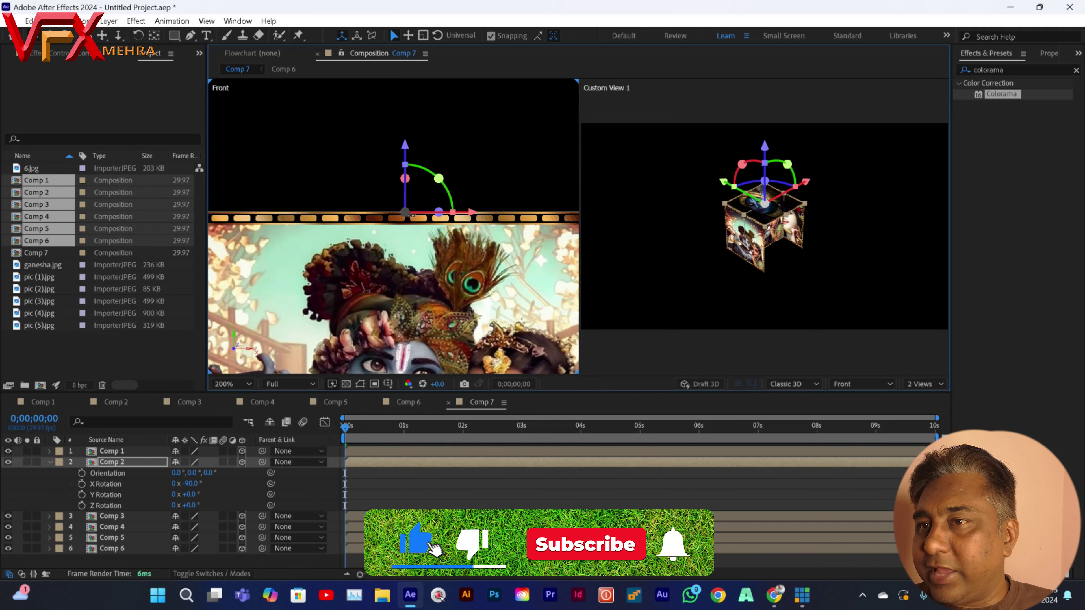
pyautogui.click(50, 461)
# Set the X Rotation of the Comp 1 layer to 90°.
pyautogui.click(107, 451)
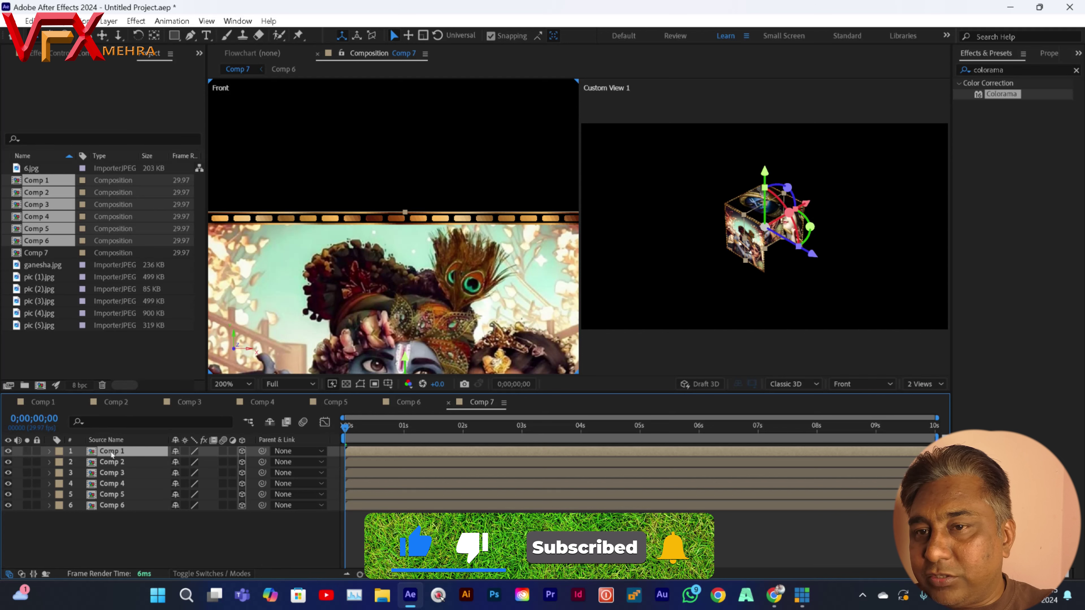
pyautogui.press('r')
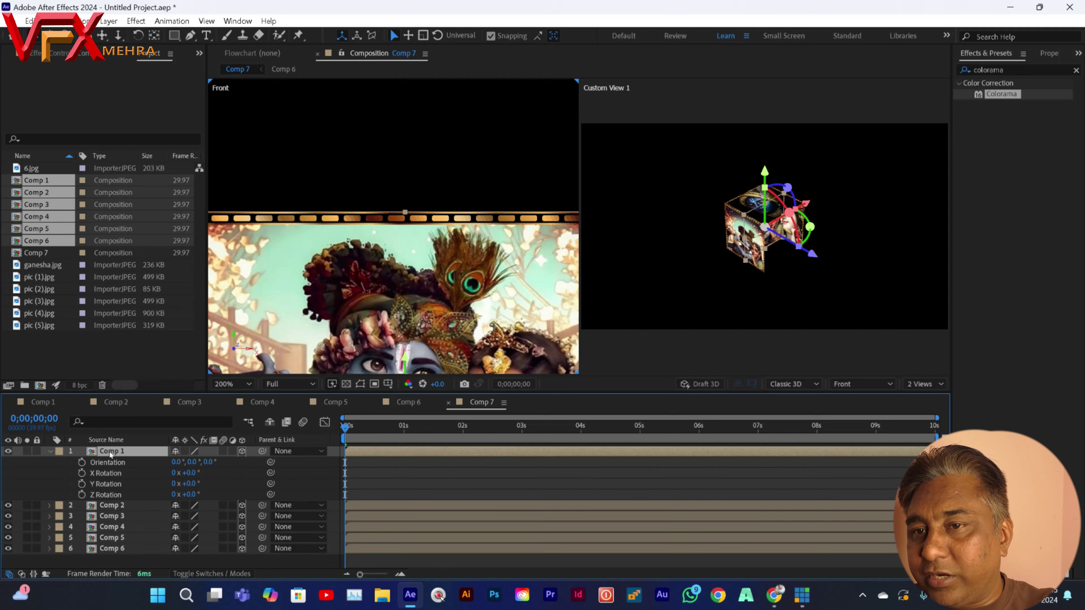
pyautogui.click(192, 474)
pyautogui.write('90')
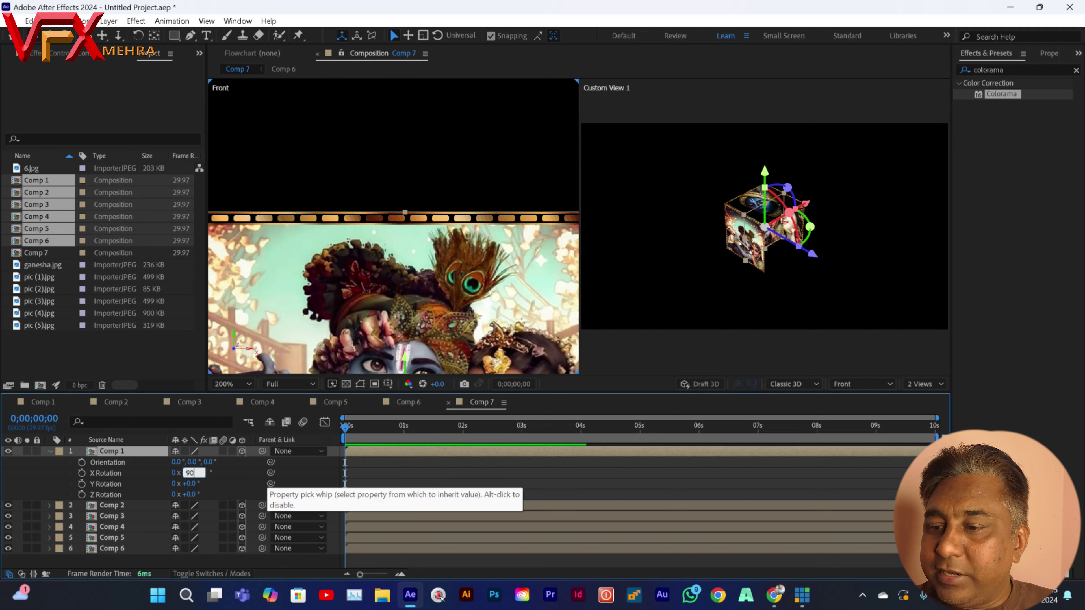
pyautogui.click(238, 482)
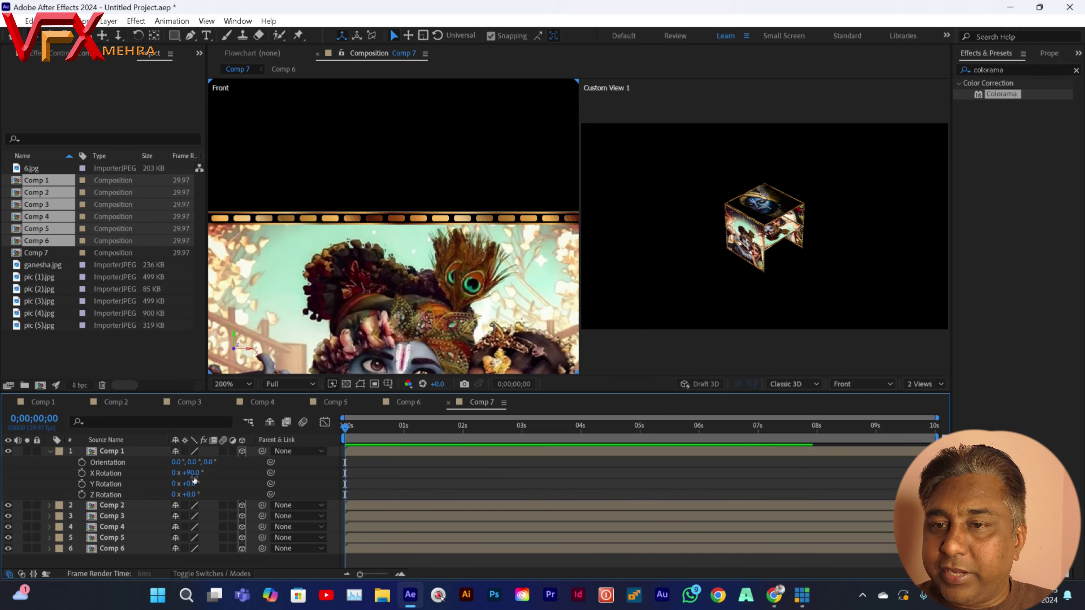
pyautogui.click(50, 451)
# Lower Comp 1 along its Z axis in the Front view until it meets the front picture's bottom edge.
pyautogui.click(120, 452)
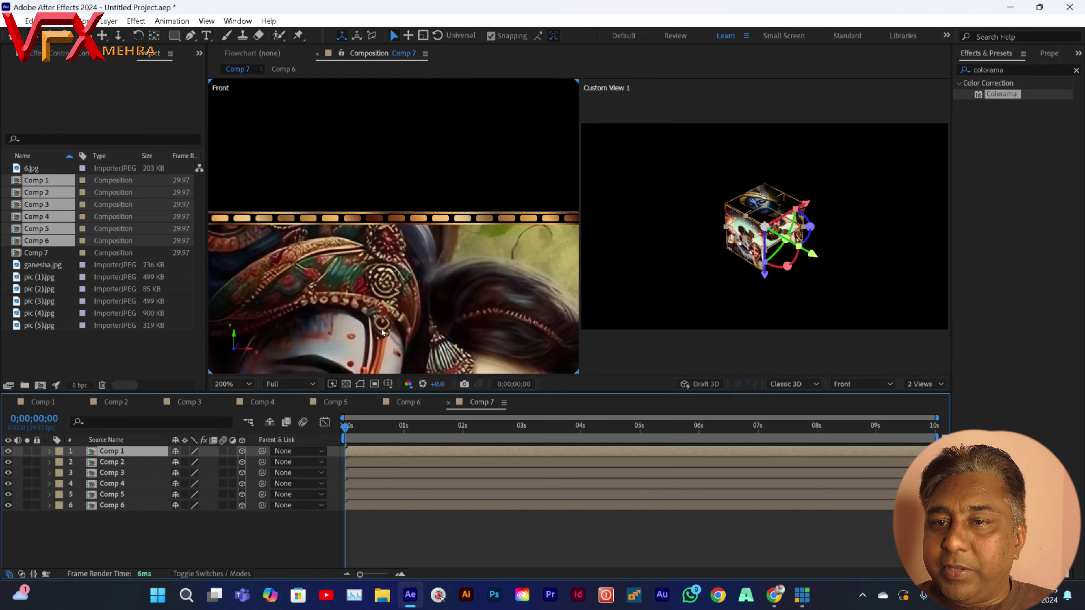
pyautogui.press('space')
pyautogui.moveTo(422, 349)
pyautogui.mouseDown()
pyautogui.moveTo(413, 213)
pyautogui.moveTo(431, 278)
pyautogui.mouseUp()
pyautogui.moveTo(431, 331)
pyautogui.mouseDown()
pyautogui.moveTo(418, 249)
pyautogui.moveTo(407, 261)
pyautogui.mouseUp()
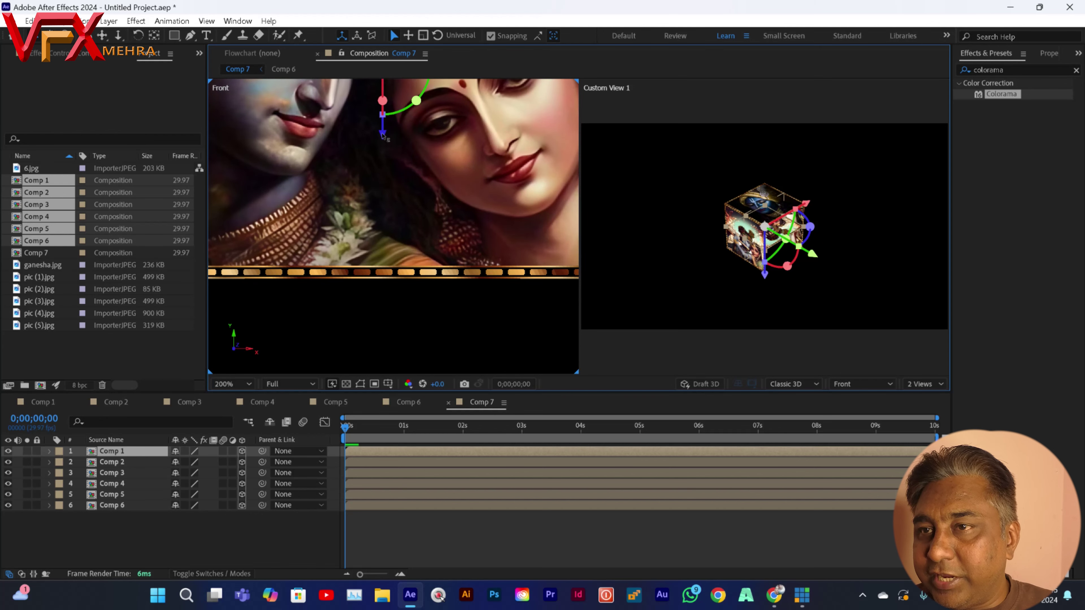
pyautogui.moveTo(383, 136); pyautogui.dragTo(391, 352)
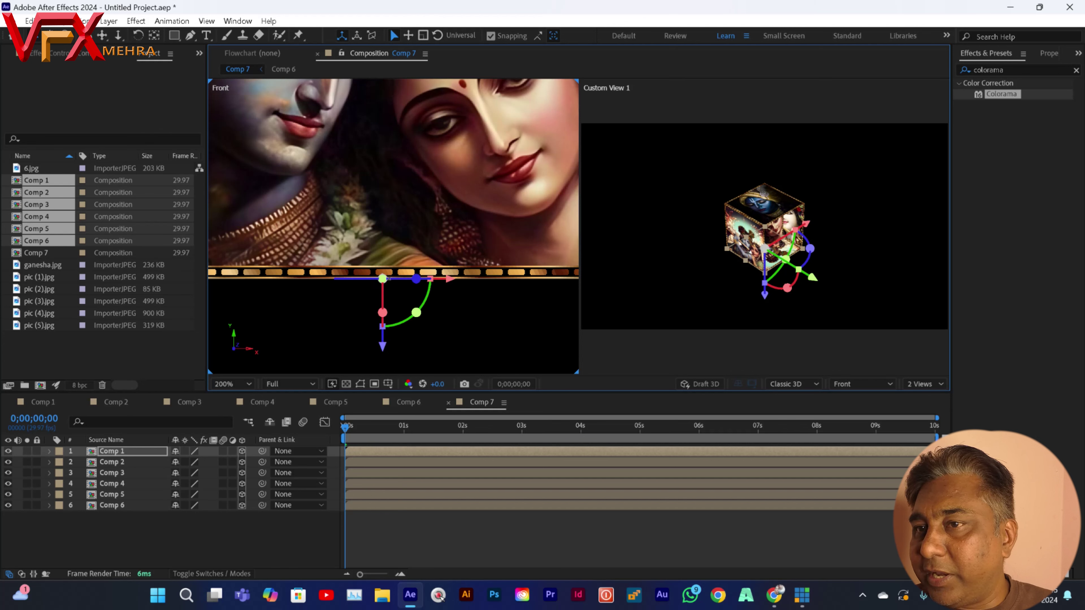
pyautogui.click(131, 534)
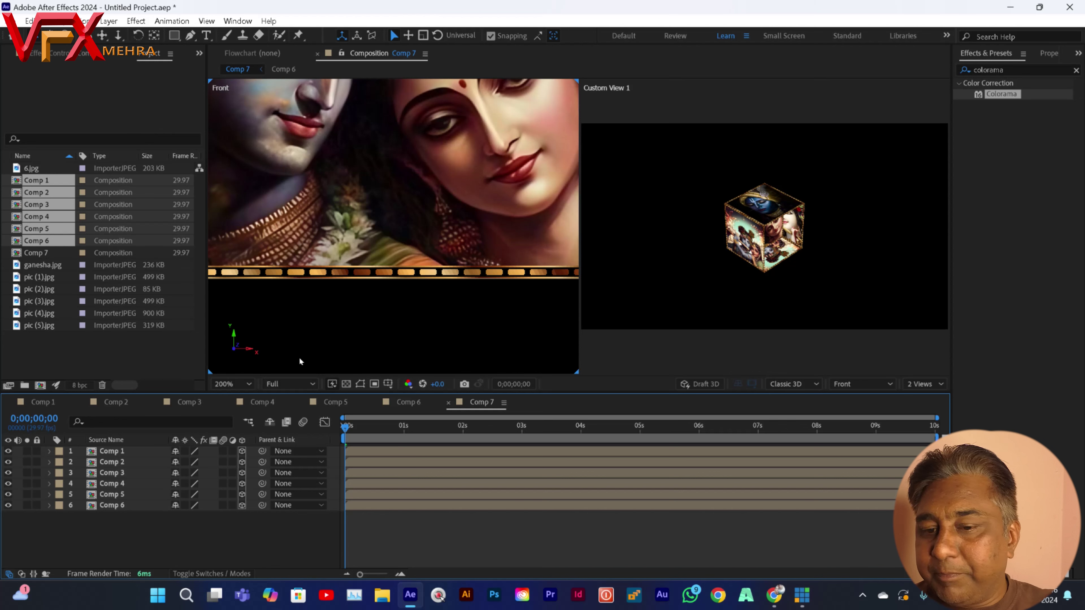
# Change the Front view to Left and move Comp 6 along its Z axis to the right edge of the side picture.
pyautogui.press(',')
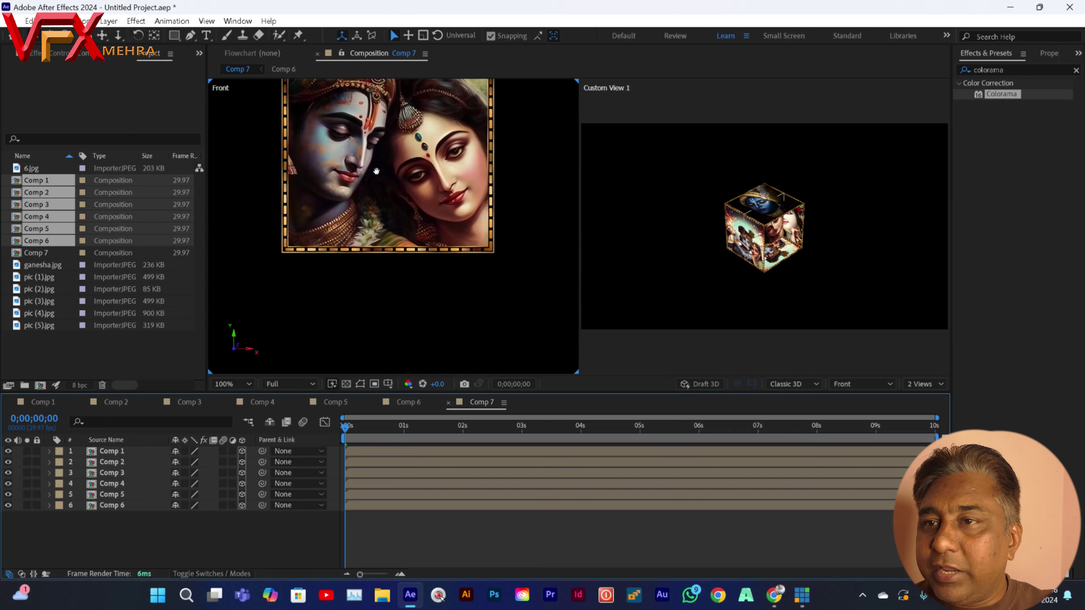
pyautogui.click(124, 508)
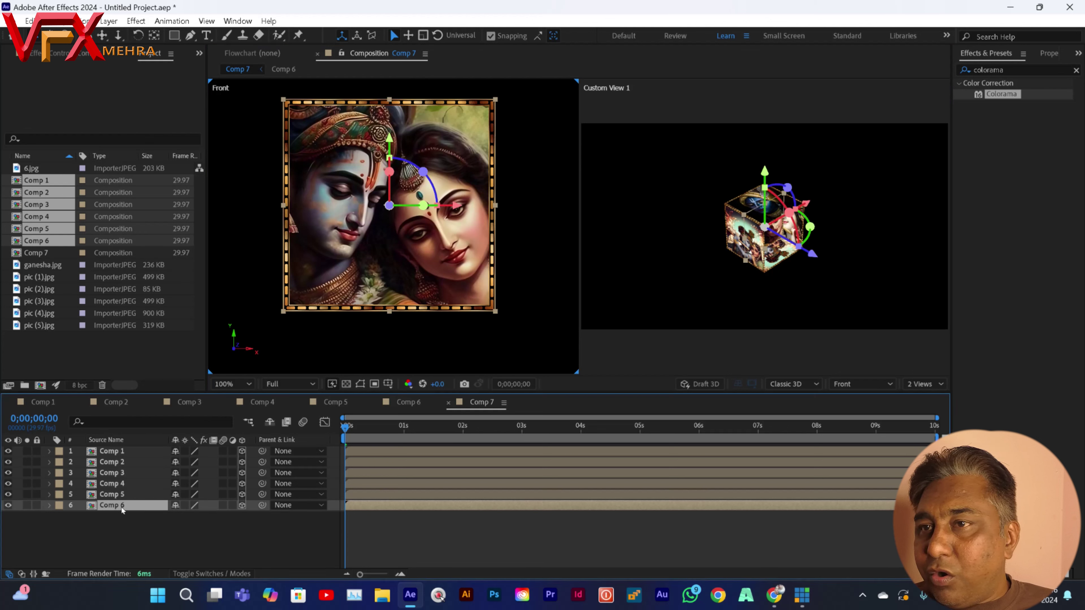
pyautogui.click(849, 387)
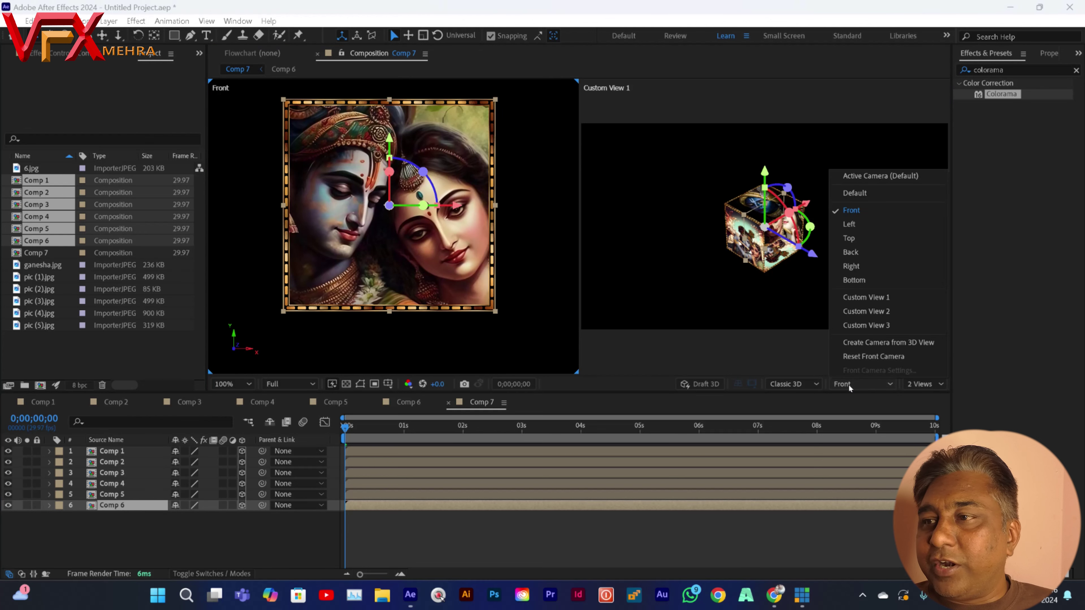
pyautogui.click(850, 225)
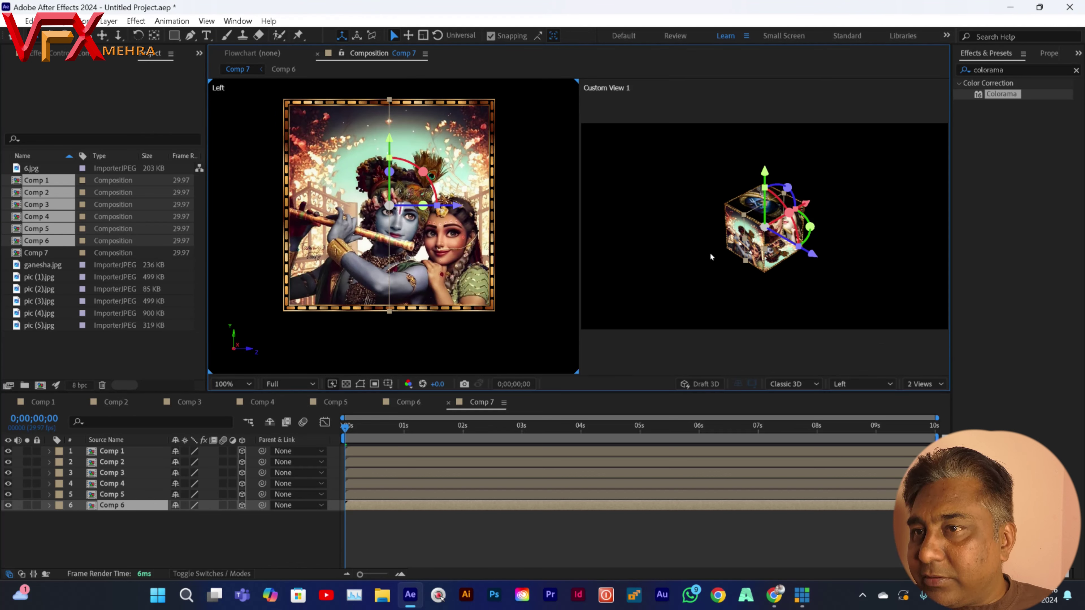
pyautogui.press('.')
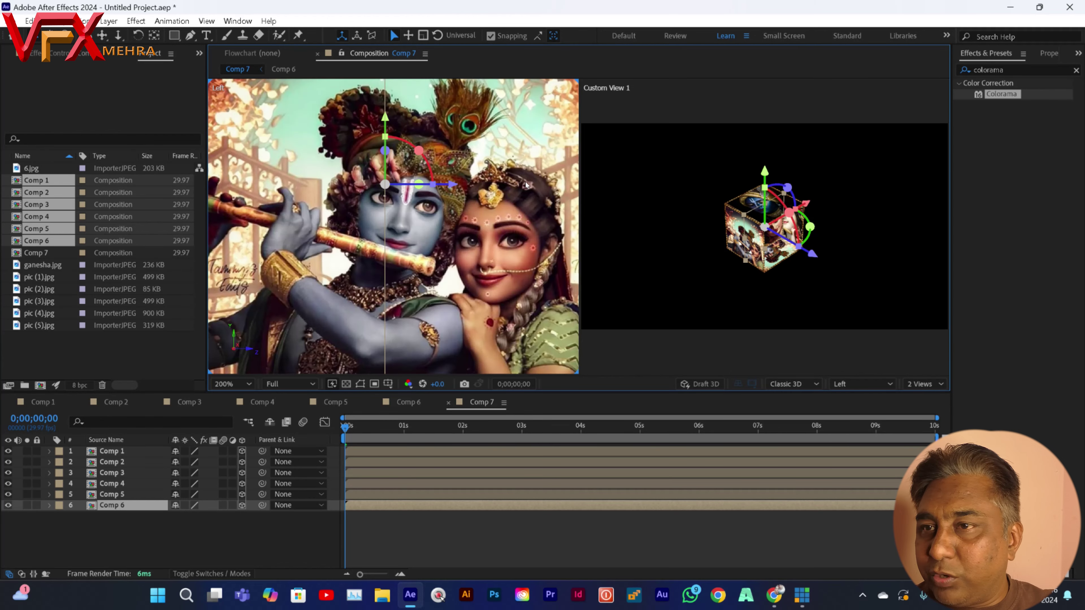
pyautogui.press('h')
pyautogui.moveTo(525, 182); pyautogui.dragTo(497, 255)
pyautogui.press('v')
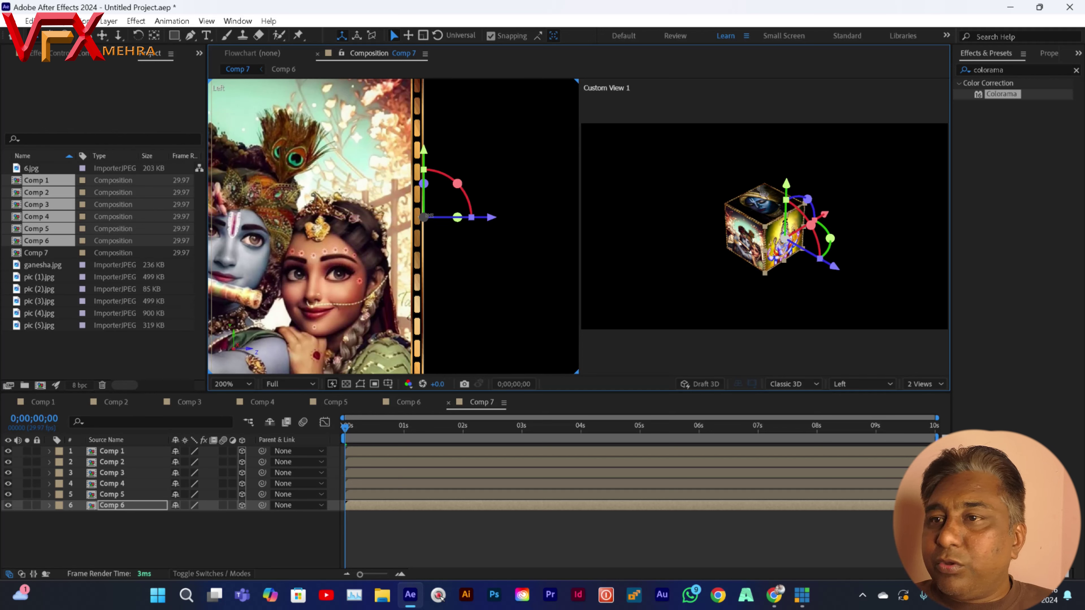
# Set the Y Rotation of the Comp 5 layer to 180°.
pyautogui.click(177, 540)
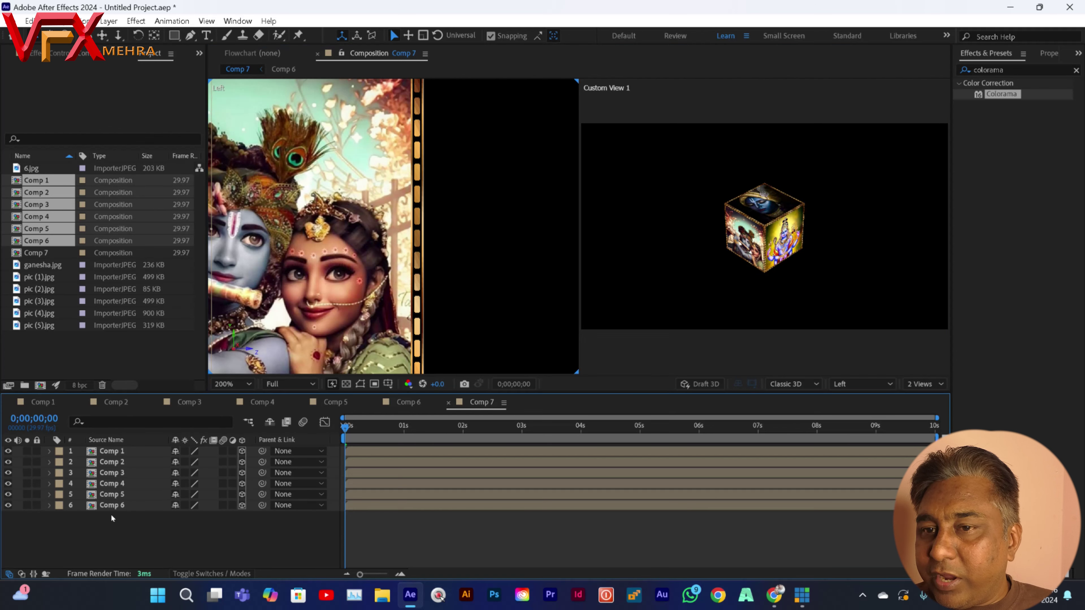
pyautogui.click(114, 495)
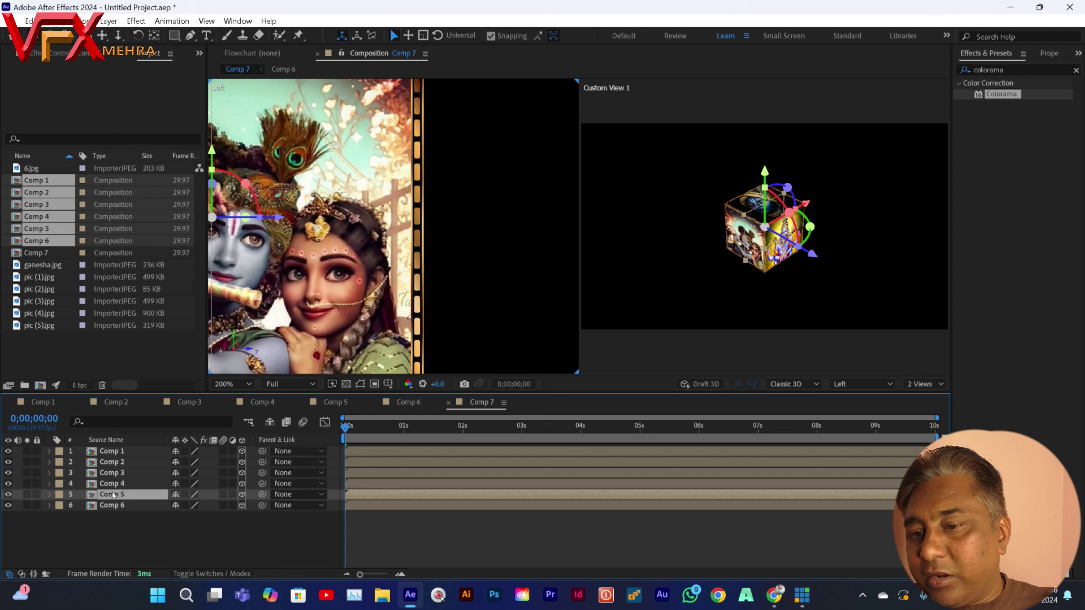
pyautogui.press('r')
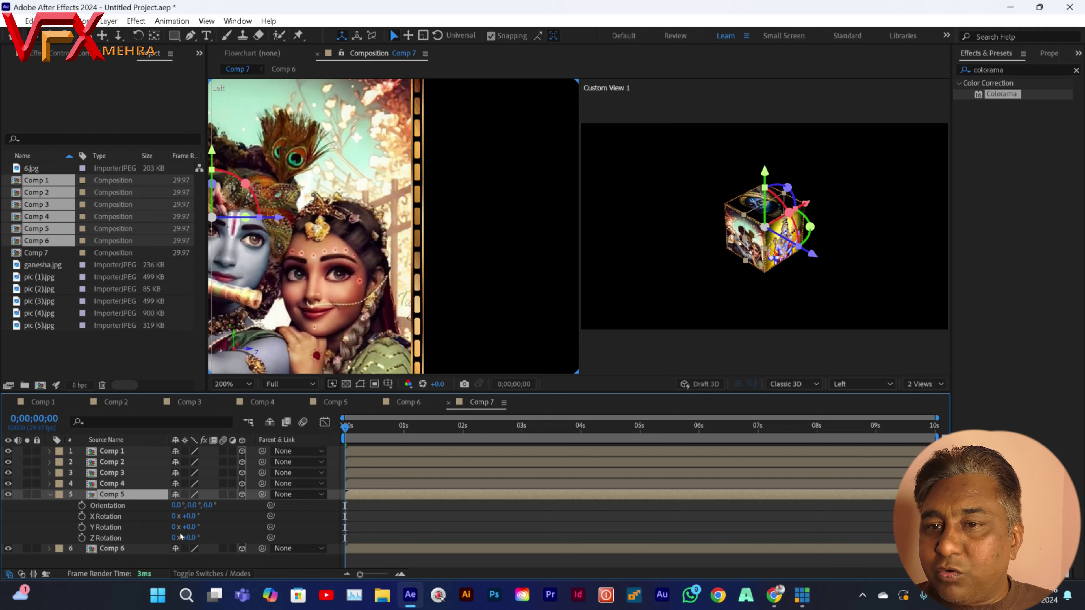
pyautogui.click(191, 528)
pyautogui.write('1')
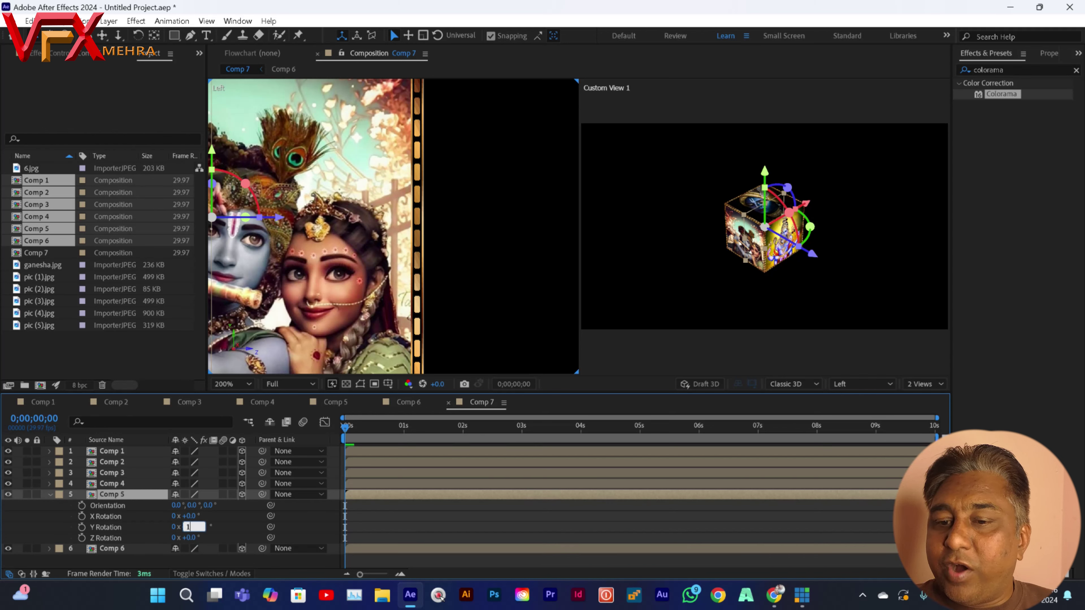
pyautogui.write('80')
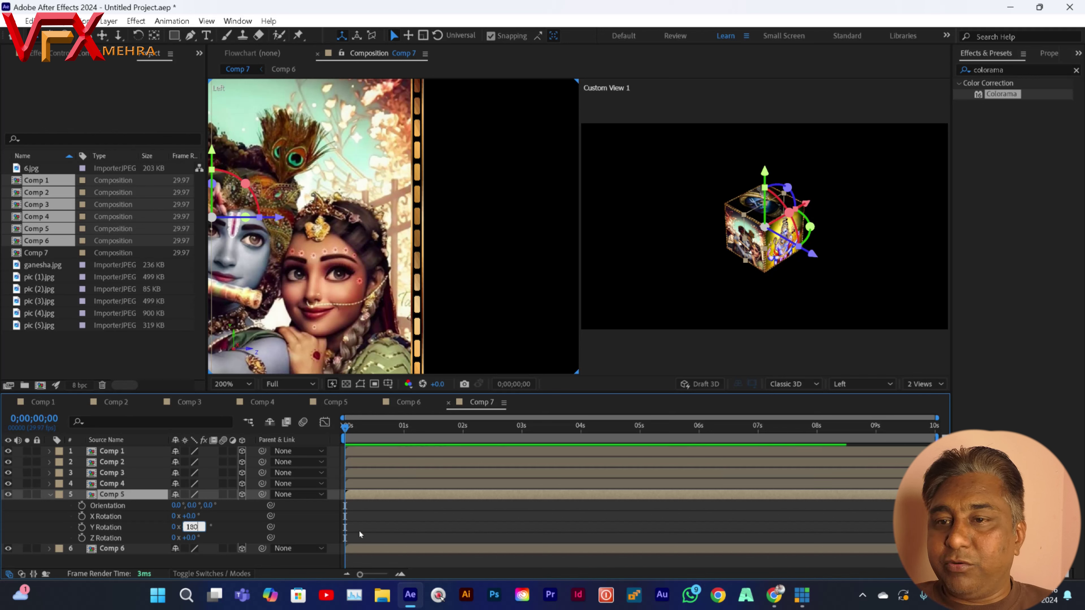
pyautogui.click(242, 515)
pyautogui.click(50, 495)
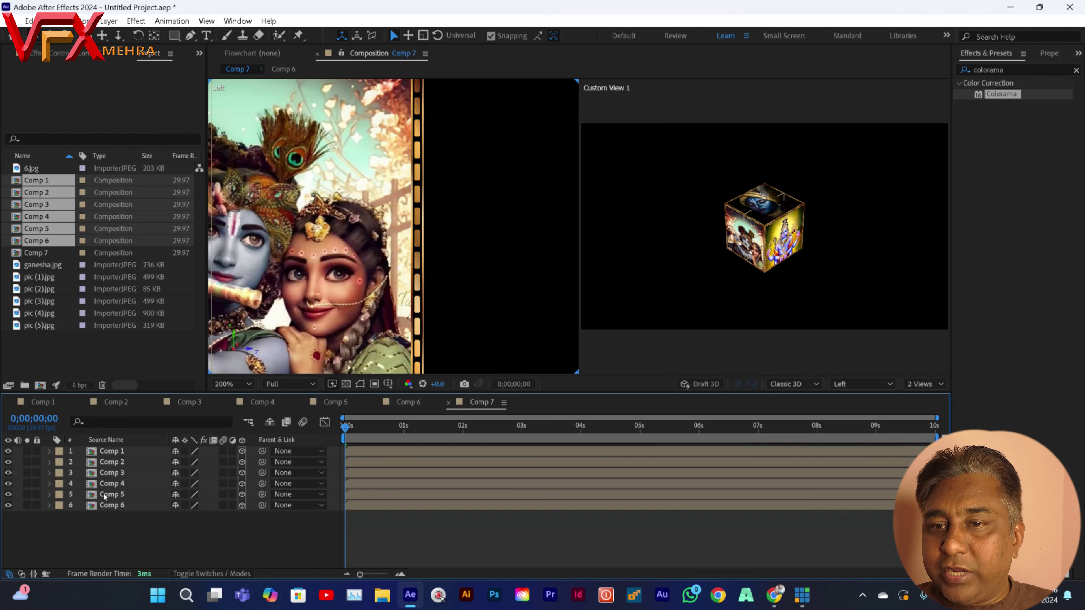
# Move Comp 5 along its Z axis in the Left view until it meets the left edge of the side picture.
pyautogui.click(103, 494)
pyautogui.press('space')
pyautogui.moveTo(291, 282); pyautogui.dragTo(559, 278)
pyautogui.moveTo(397, 295); pyautogui.dragTo(460, 304)
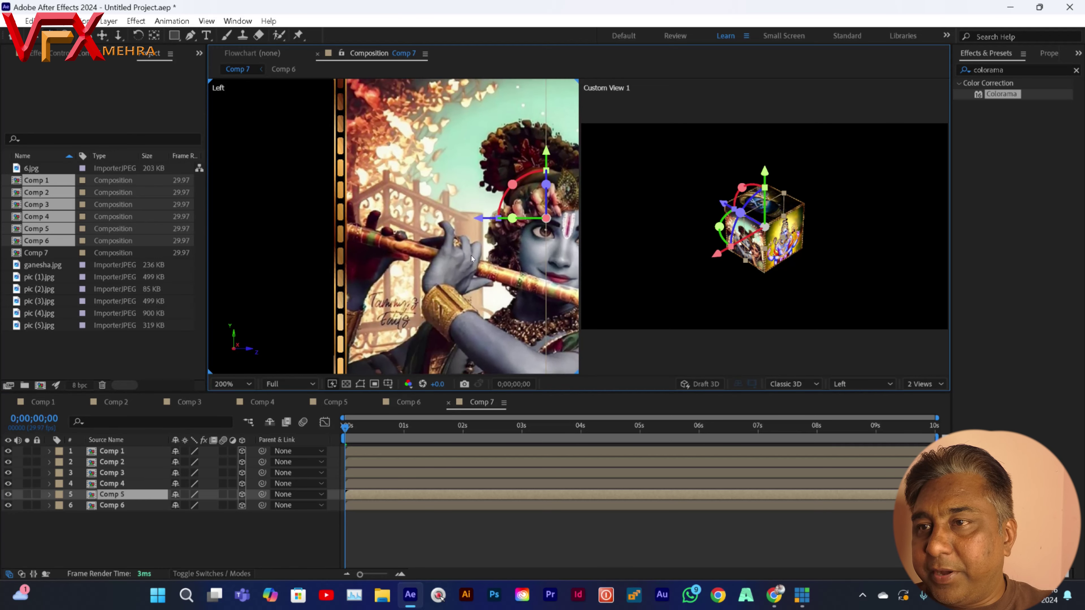
pyautogui.moveTo(482, 220); pyautogui.dragTo(264, 222)
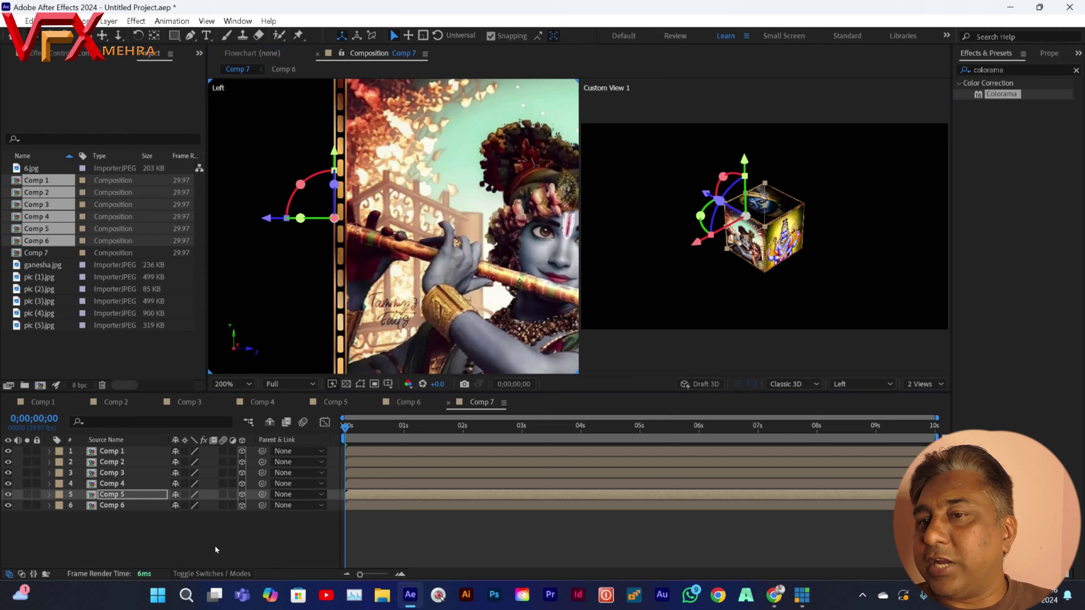
pyautogui.click(112, 528)
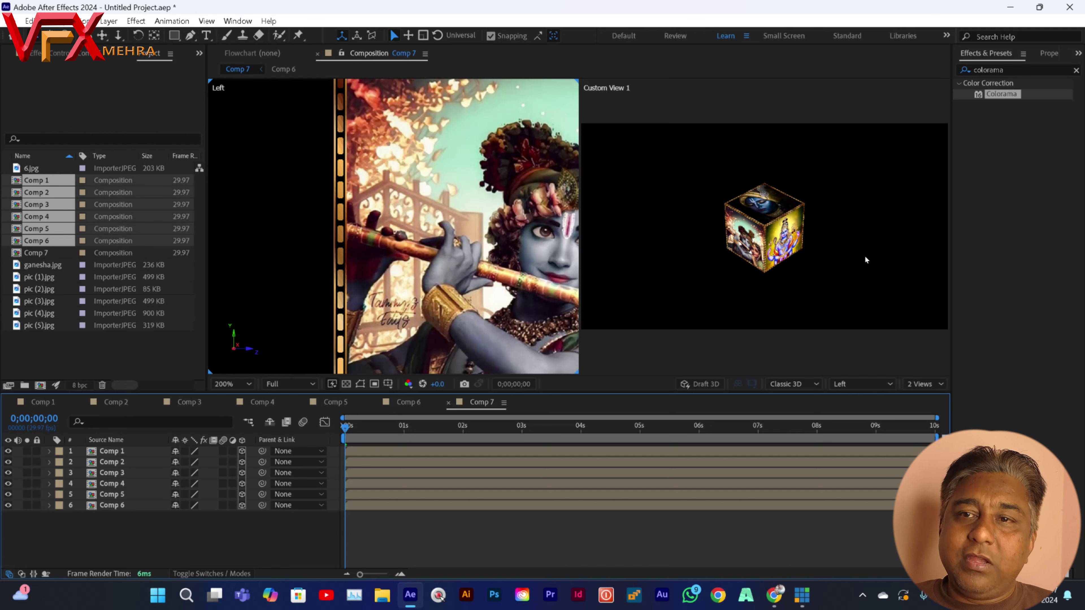
# Switch the Comp 7 viewer from two views to 1 View.
pyautogui.click(143, 359)
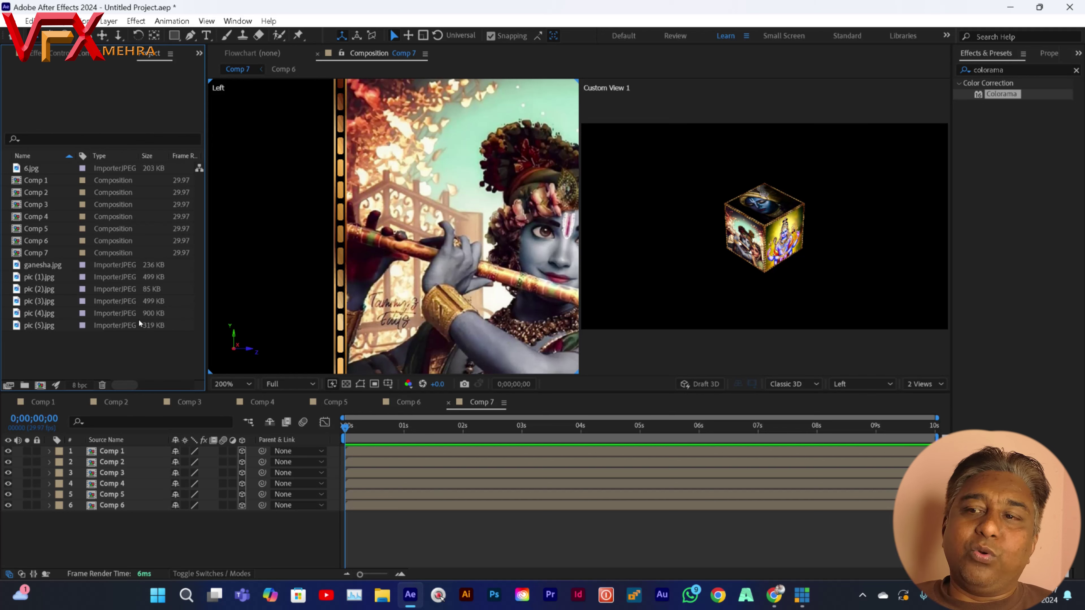
pyautogui.click(923, 384)
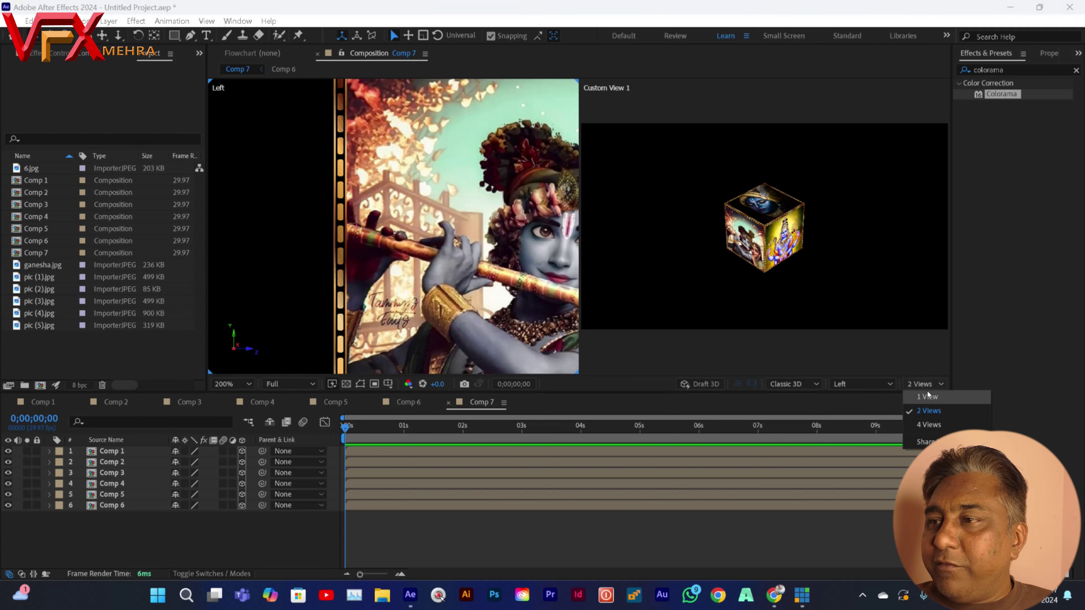
pyautogui.click(918, 397)
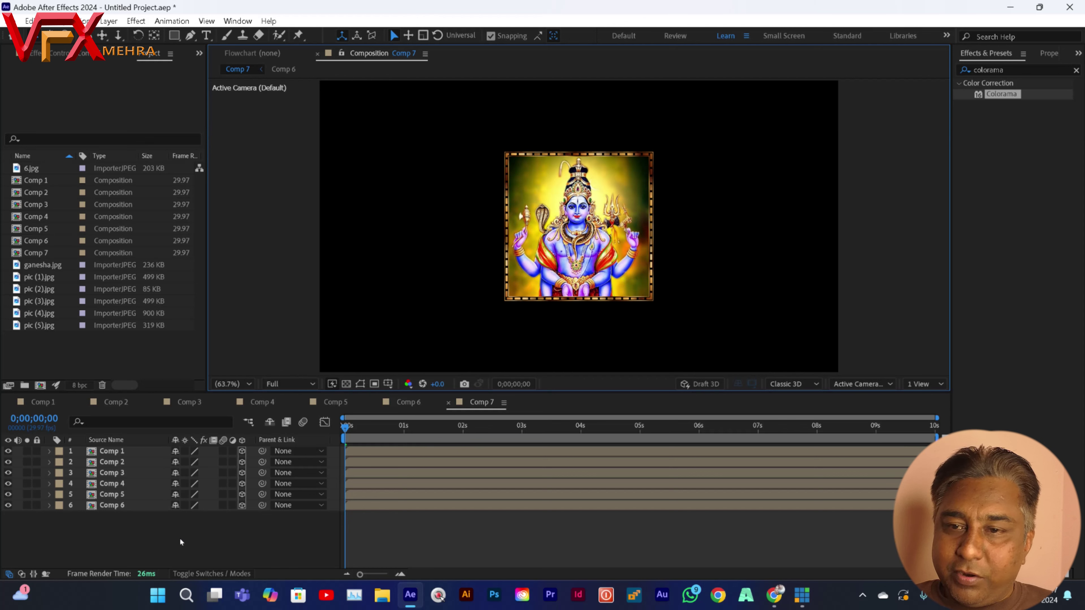
# Add a null object to Comp 7 and make it a 3D layer.
pyautogui.rightClick(172, 552)
pyautogui.moveTo(197, 392)
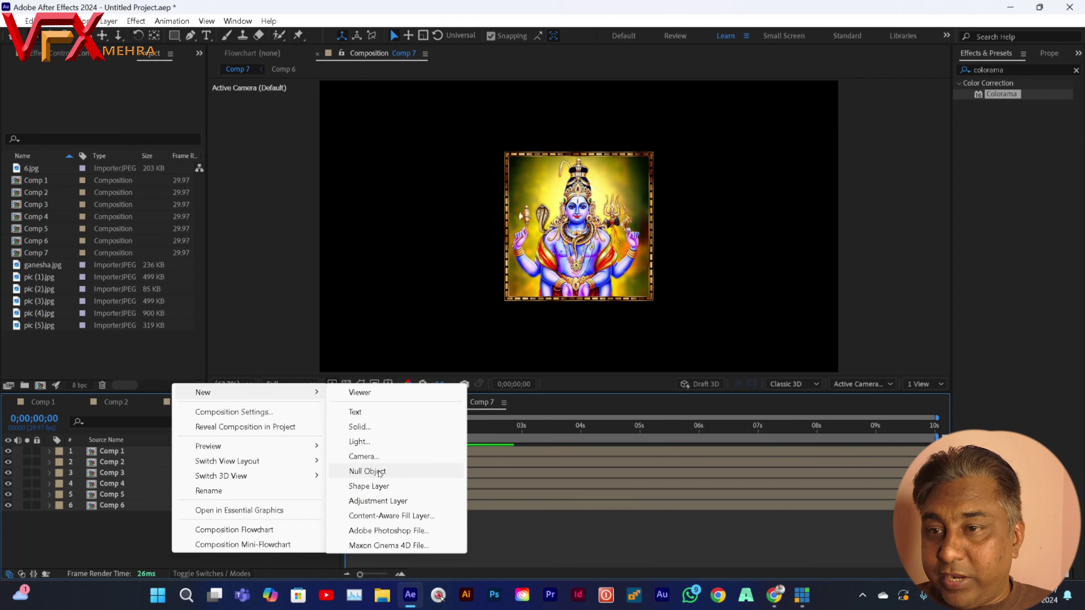
pyautogui.click(380, 472)
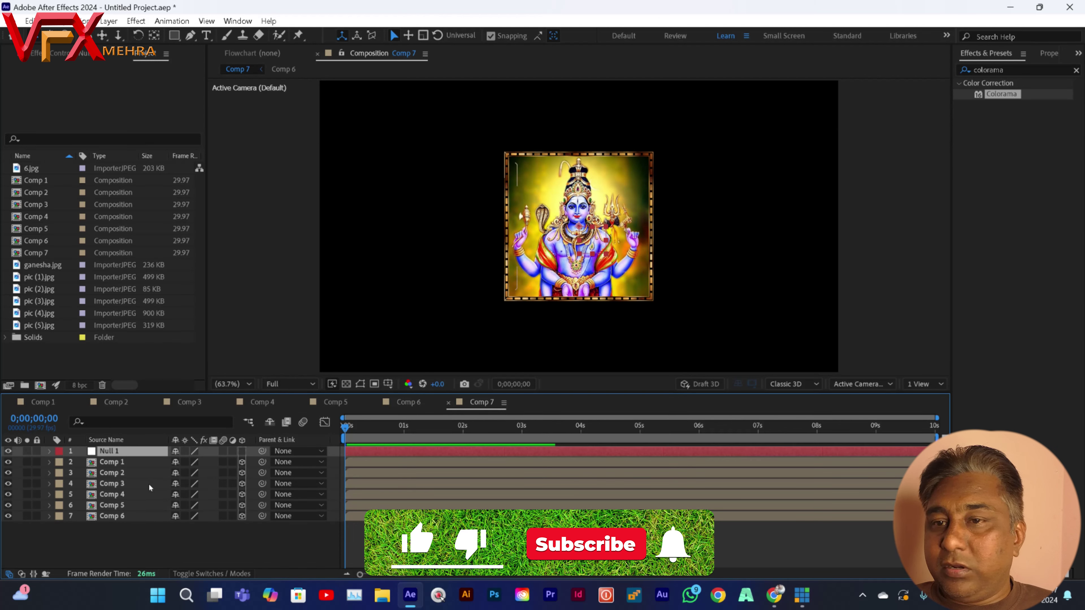
pyautogui.click(242, 451)
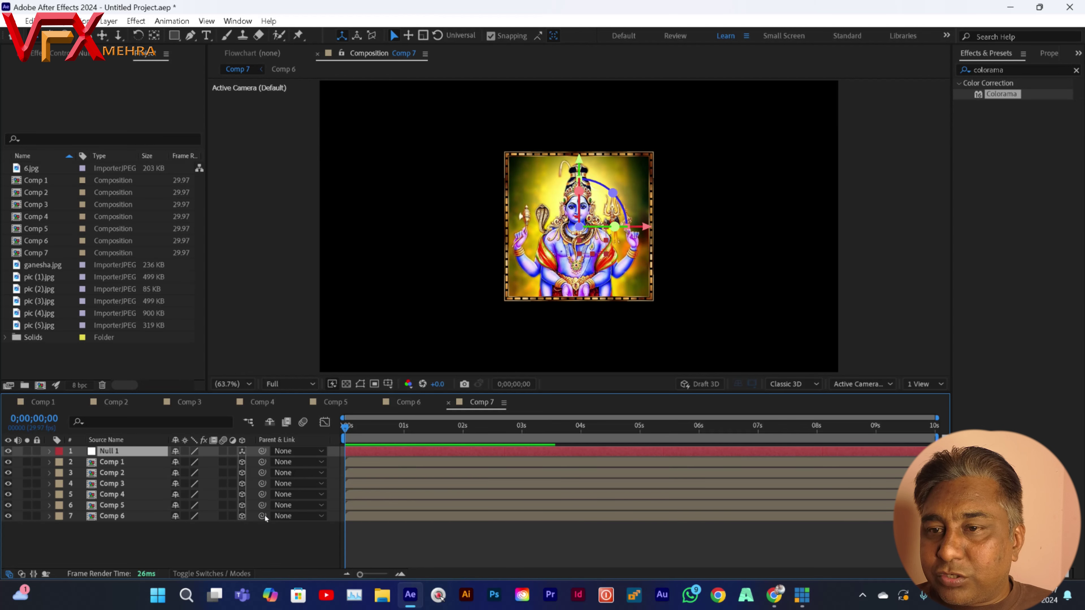
# Parent all six layers, Comp 1 to Comp 6, to the null object.
pyautogui.moveTo(261, 516); pyautogui.dragTo(115, 454)
pyautogui.moveTo(261, 505); pyautogui.dragTo(128, 452)
pyautogui.moveTo(262, 494); pyautogui.dragTo(128, 450)
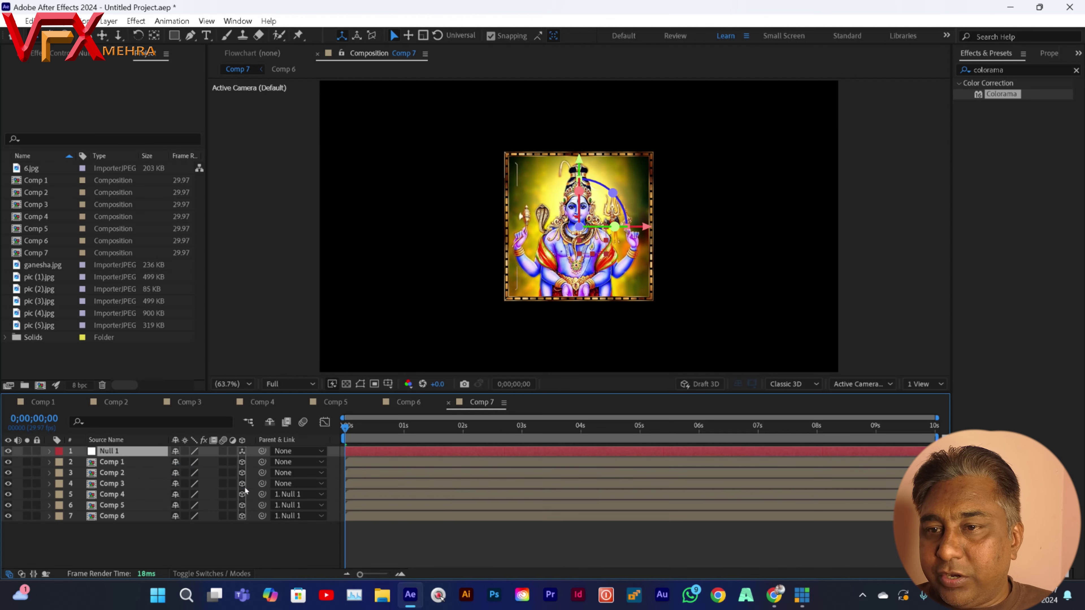
pyautogui.moveTo(262, 483); pyautogui.dragTo(128, 451)
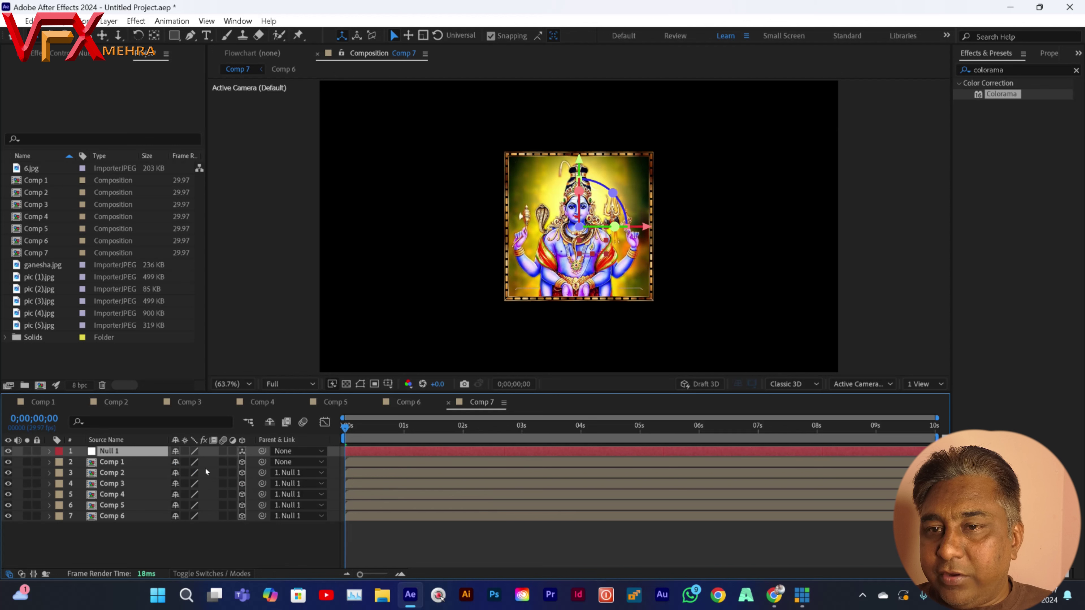
pyautogui.moveTo(262, 462); pyautogui.dragTo(135, 452)
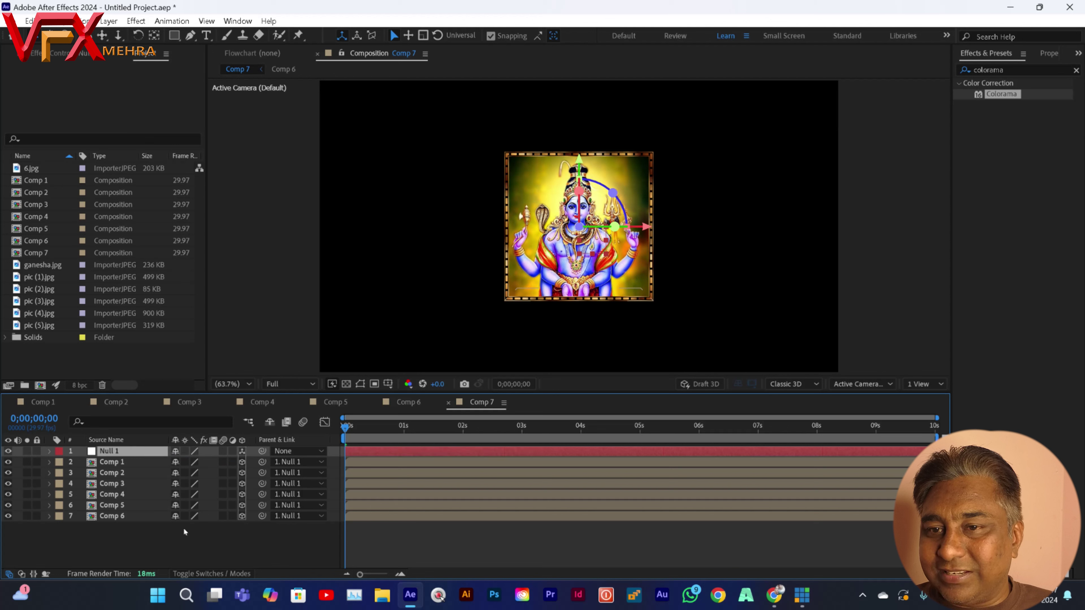
pyautogui.click(168, 549)
# Add X, Y and Z Rotation keyframes to the null at the start of the timeline.
pyautogui.click(116, 451)
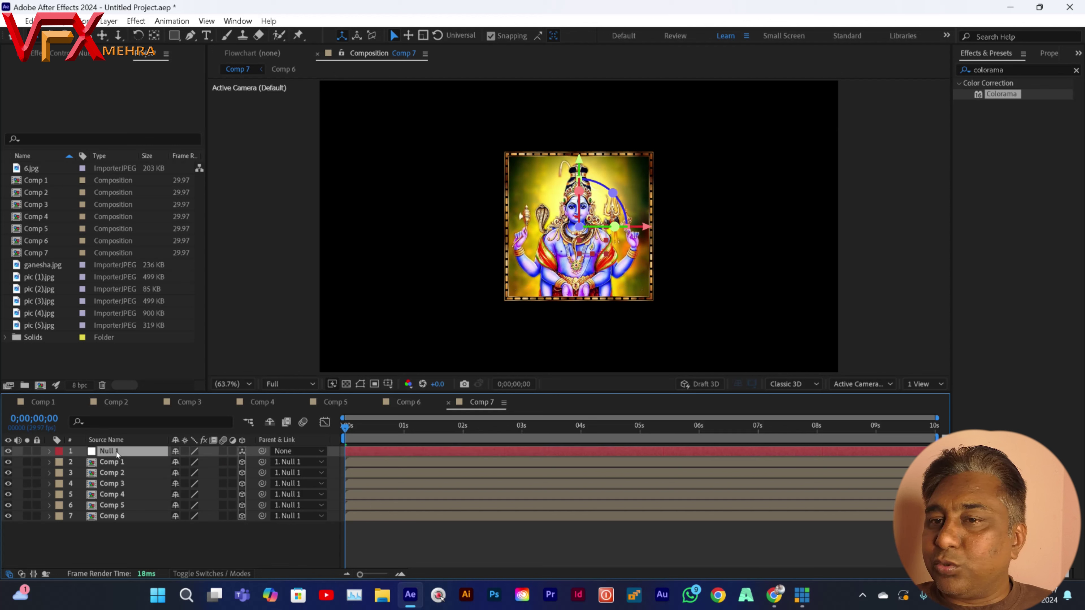
pyautogui.press('r')
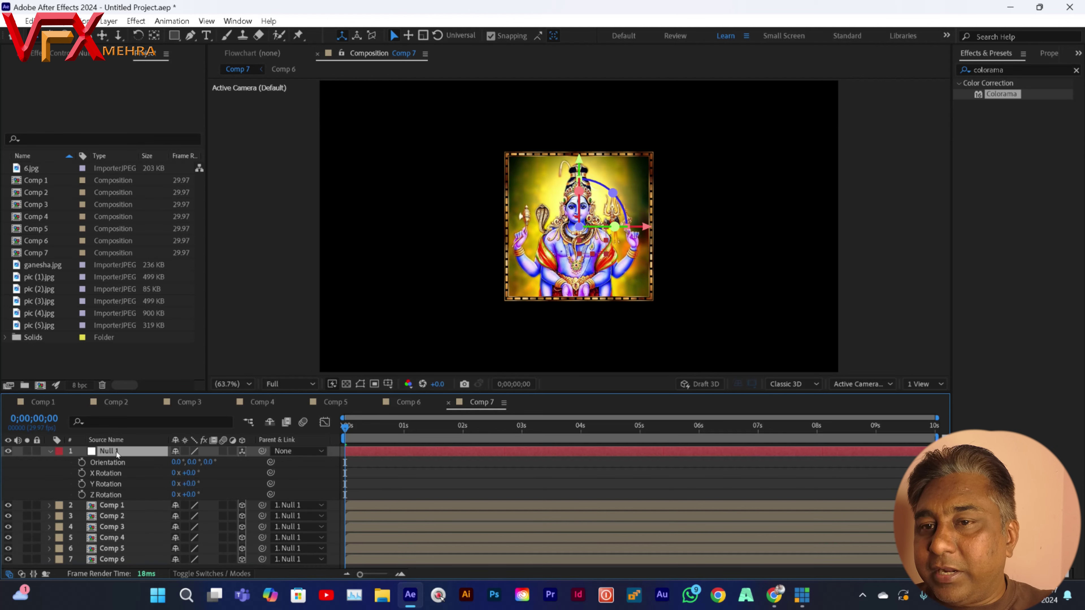
pyautogui.click(82, 473)
pyautogui.click(81, 483)
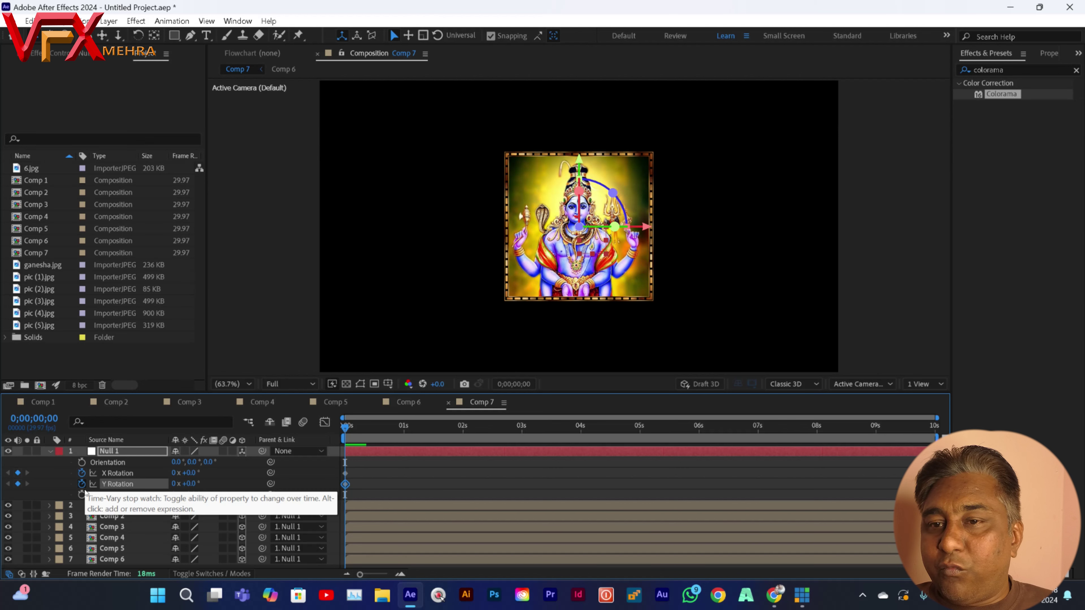
pyautogui.click(82, 494)
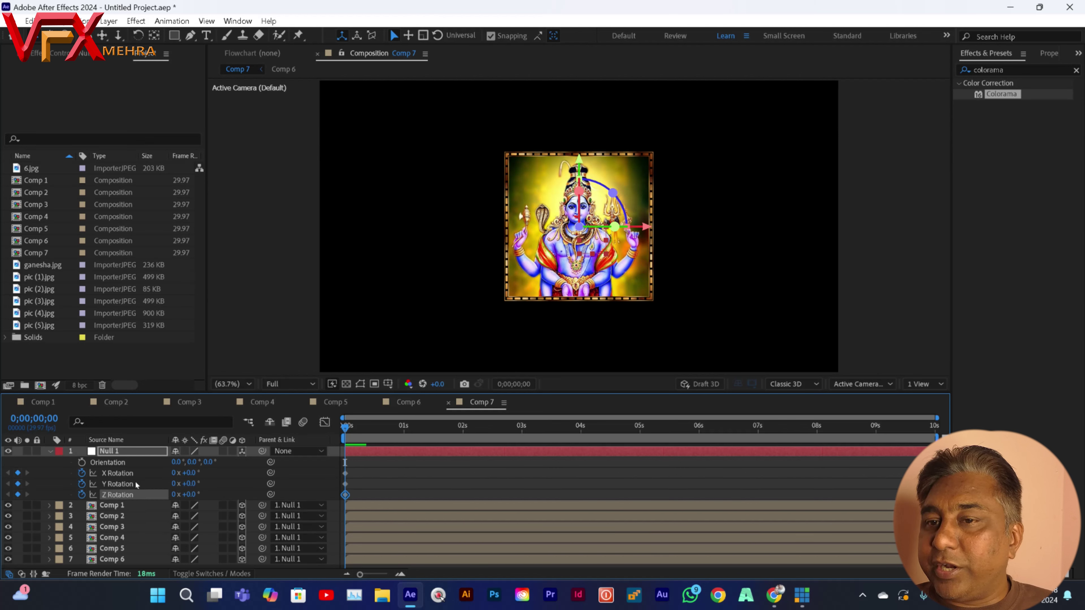
# Set the null's X, Y and Z Rotation to one full revolution each at 0;00;09;29.
pyautogui.moveTo(345, 428); pyautogui.dragTo(935, 453)
pyautogui.click(176, 472)
pyautogui.write('1')
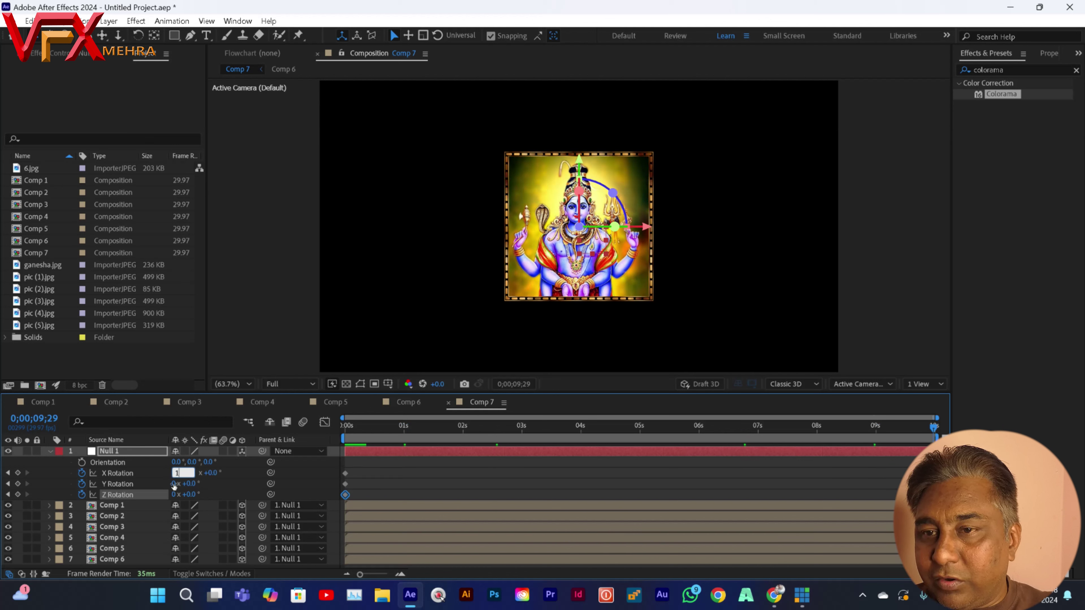
pyautogui.click(173, 485)
pyautogui.write('1')
pyautogui.click(174, 496)
pyautogui.write('1')
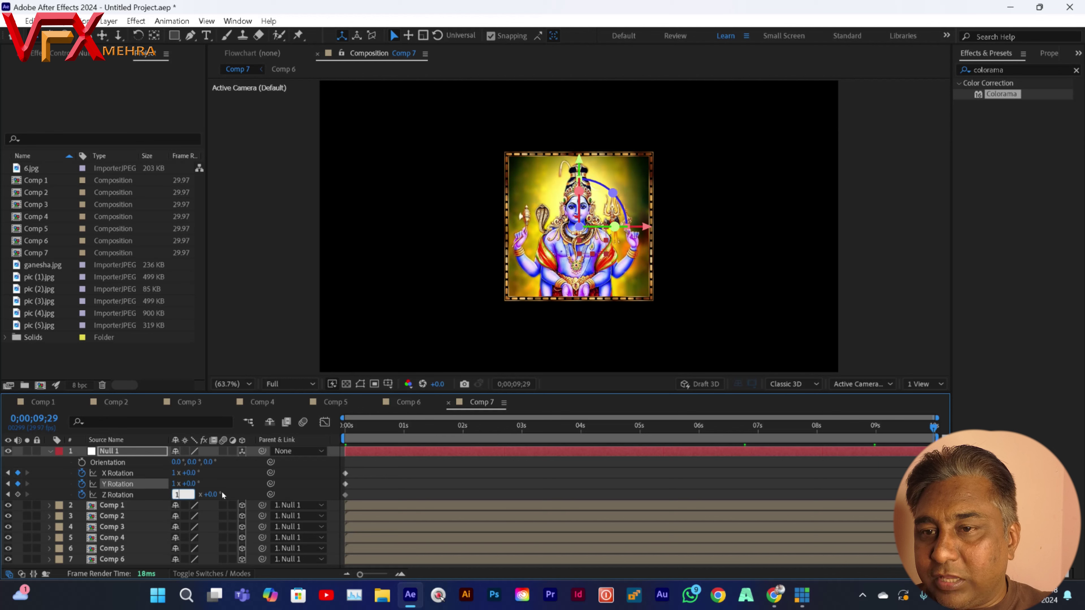
pyautogui.click(234, 476)
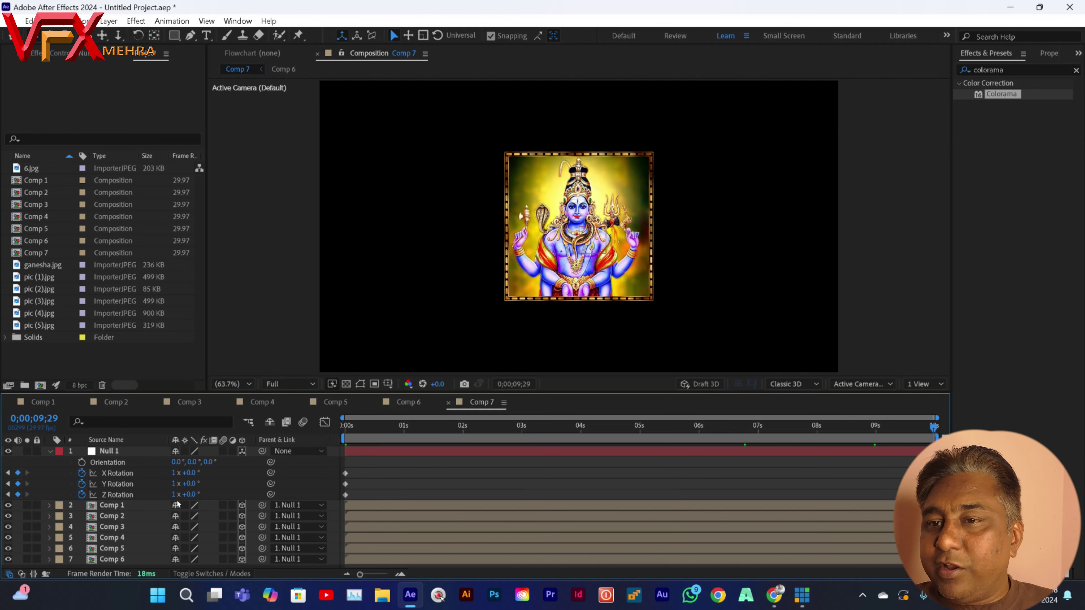
# Return to the start of the timeline, collapse the null's properties and preview the rotating cube.
pyautogui.moveTo(933, 427); pyautogui.dragTo(221, 496)
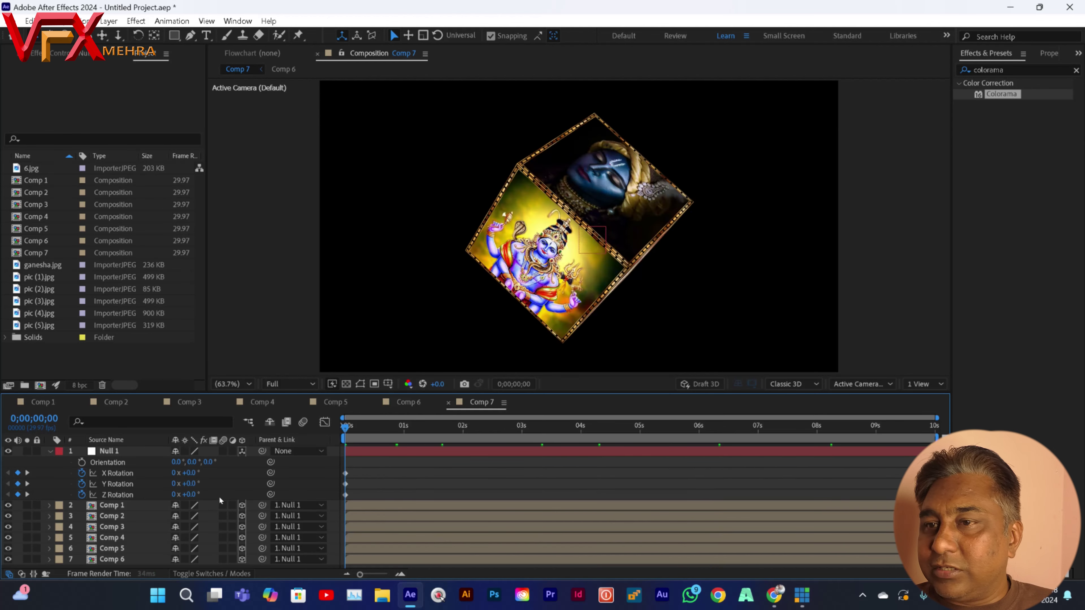
pyautogui.click(50, 451)
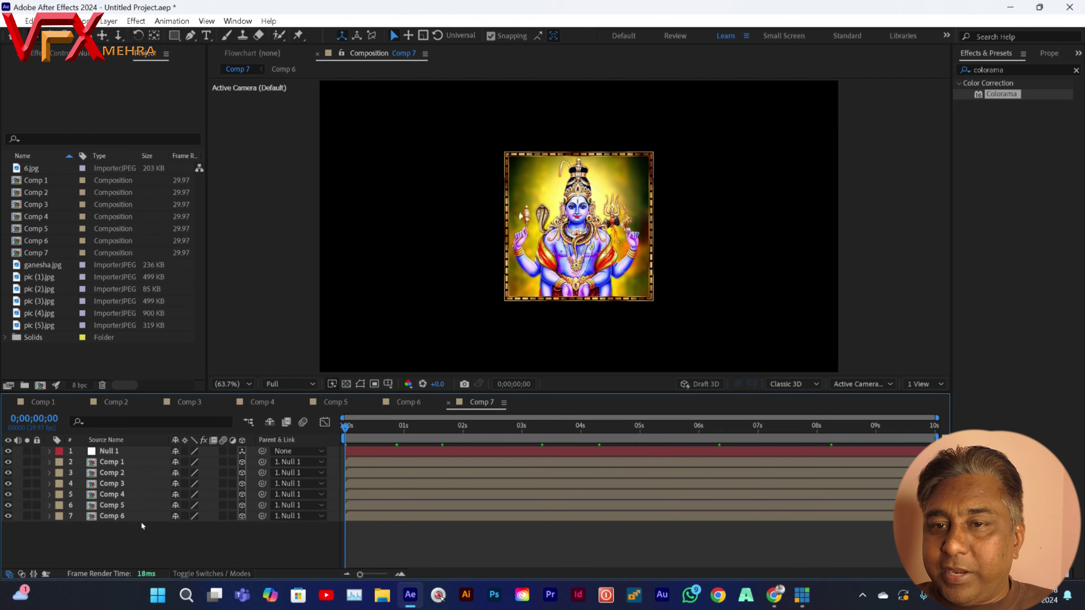
pyautogui.press('space')
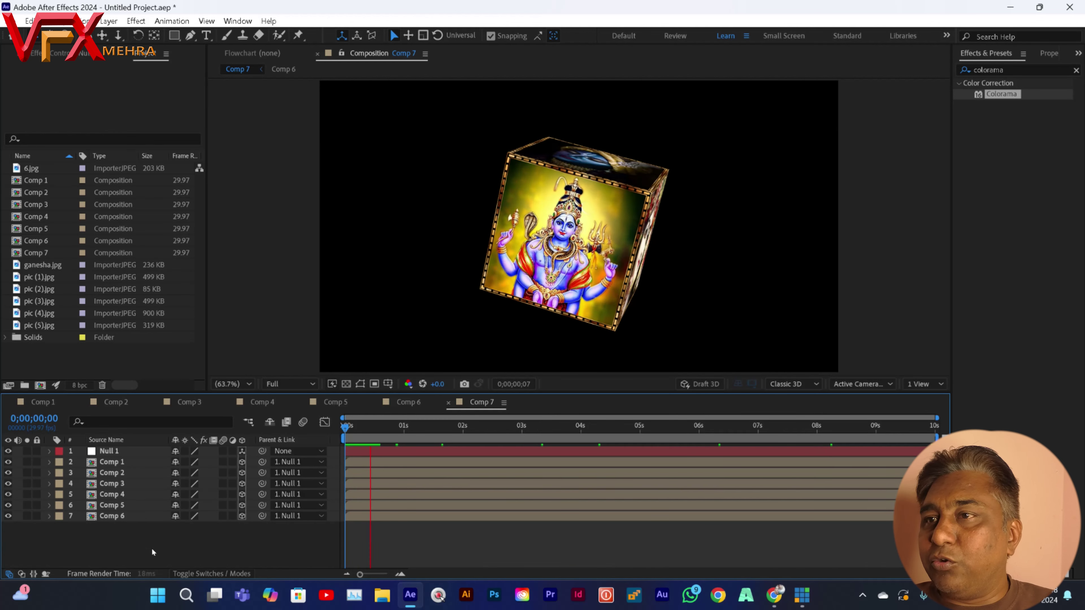